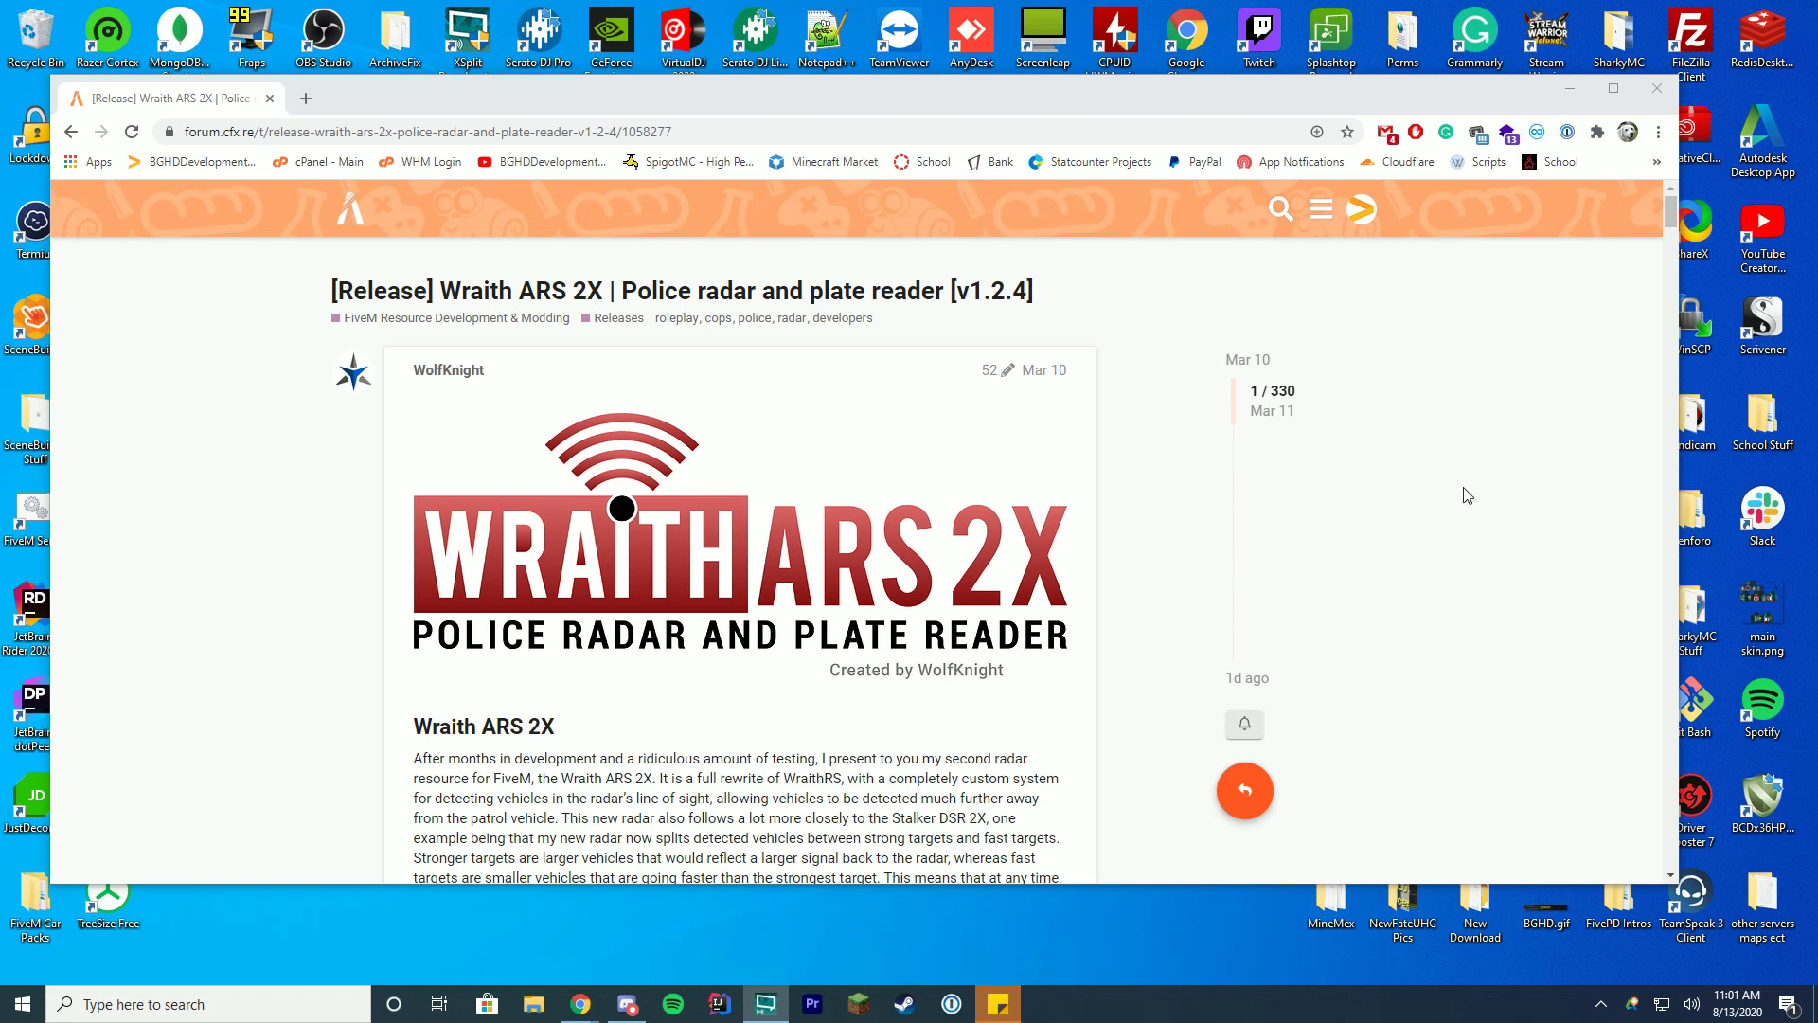
# - Open the Wraith ARS 2X Operator's Manual PDF in a new tab and browse through it
pyautogui.scroll(-6, 1458, 500)
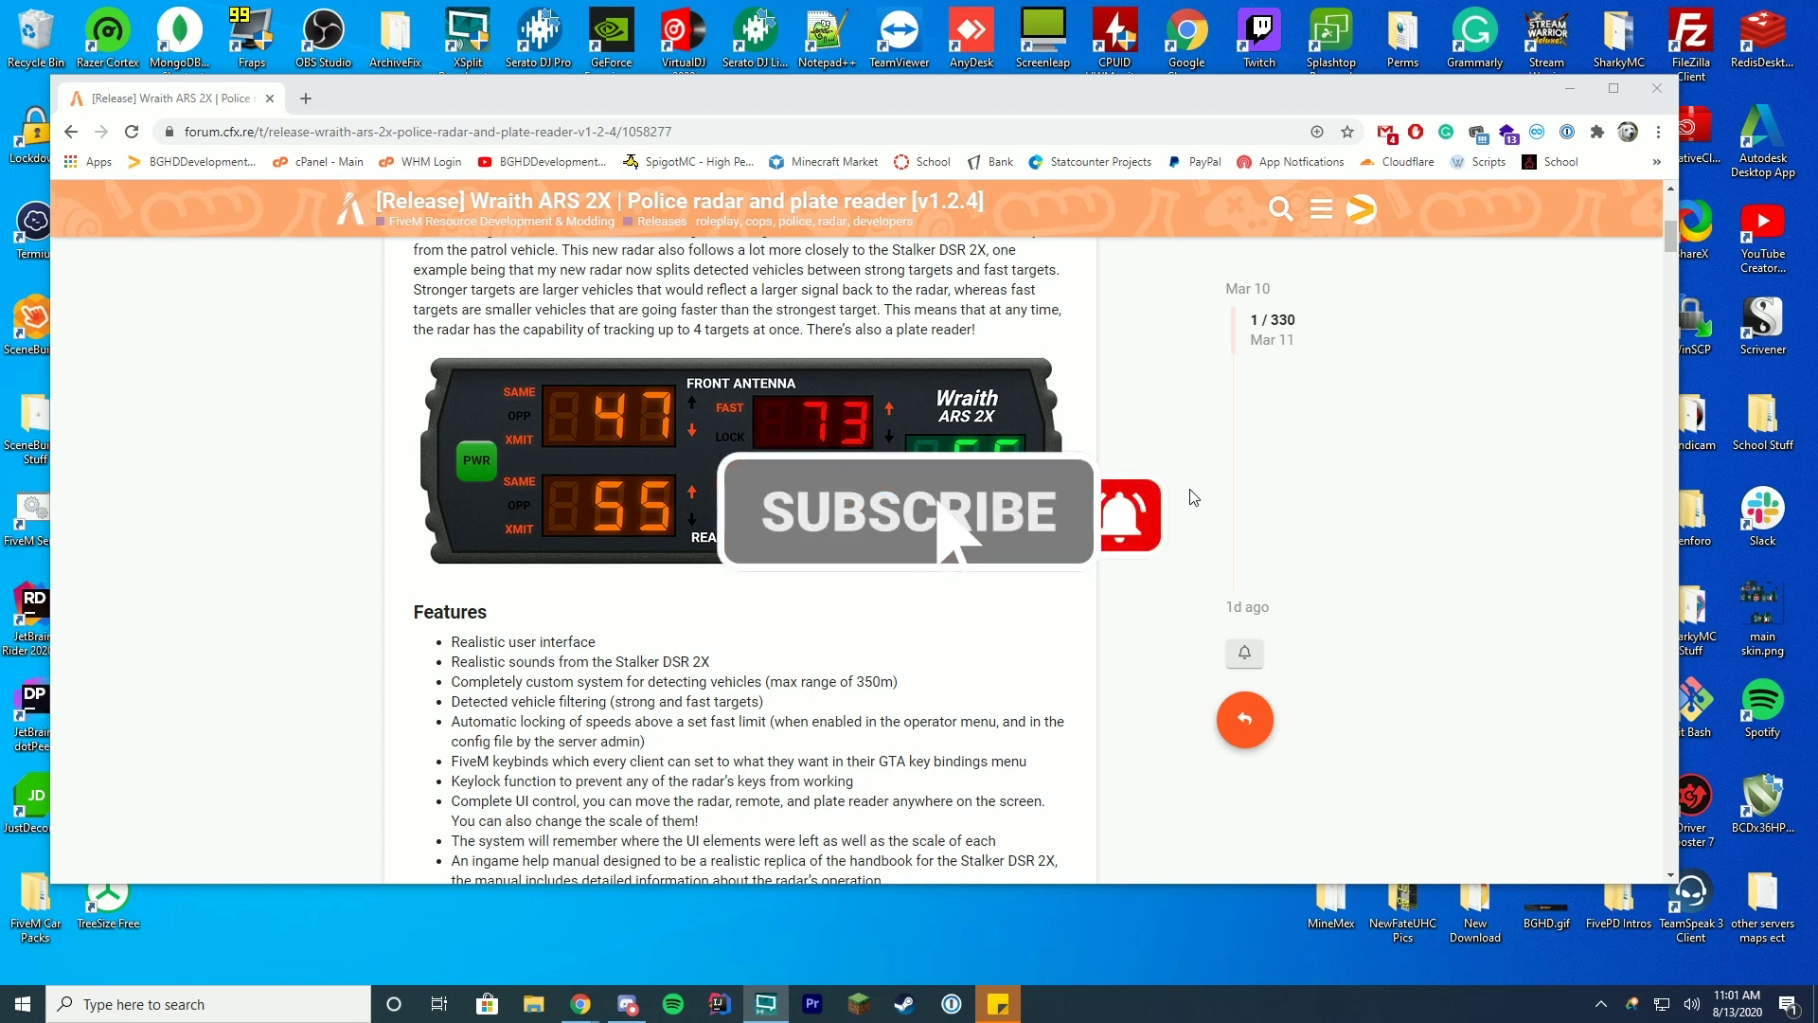
pyautogui.scroll(-4, 1226, 634)
pyautogui.scroll(-3, 1226, 635)
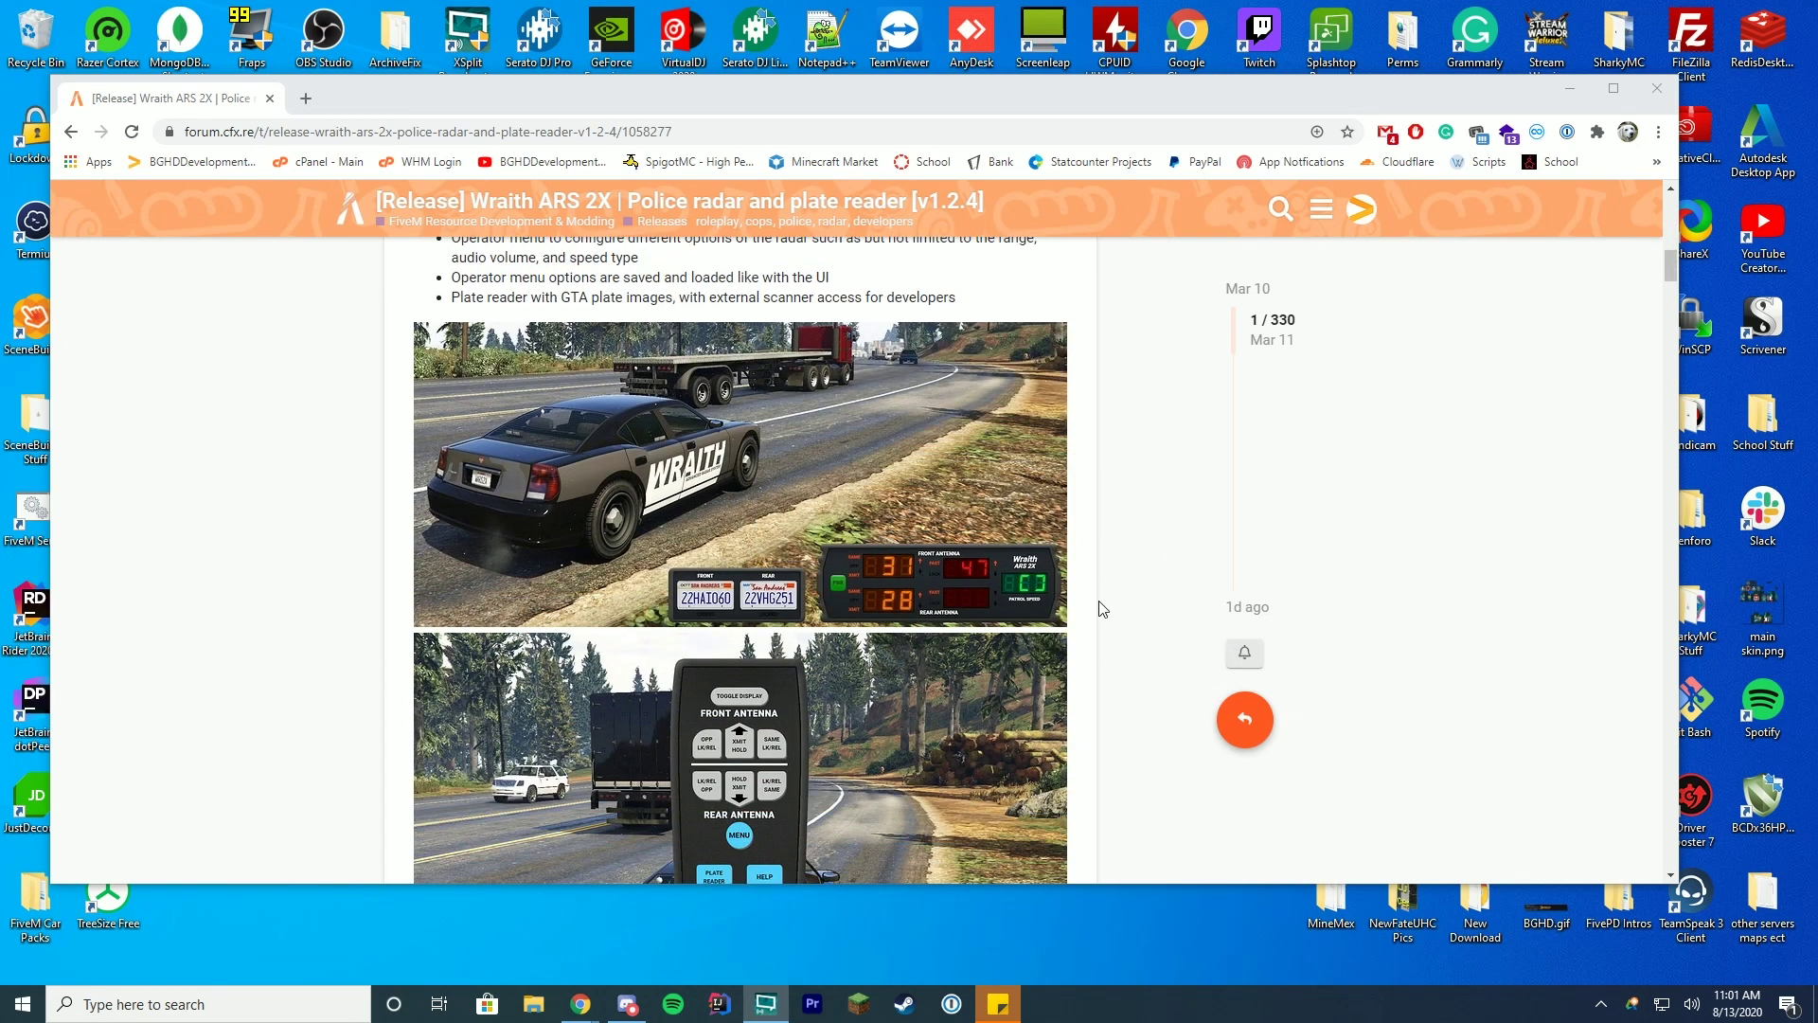
pyautogui.scroll(-7, 1103, 606)
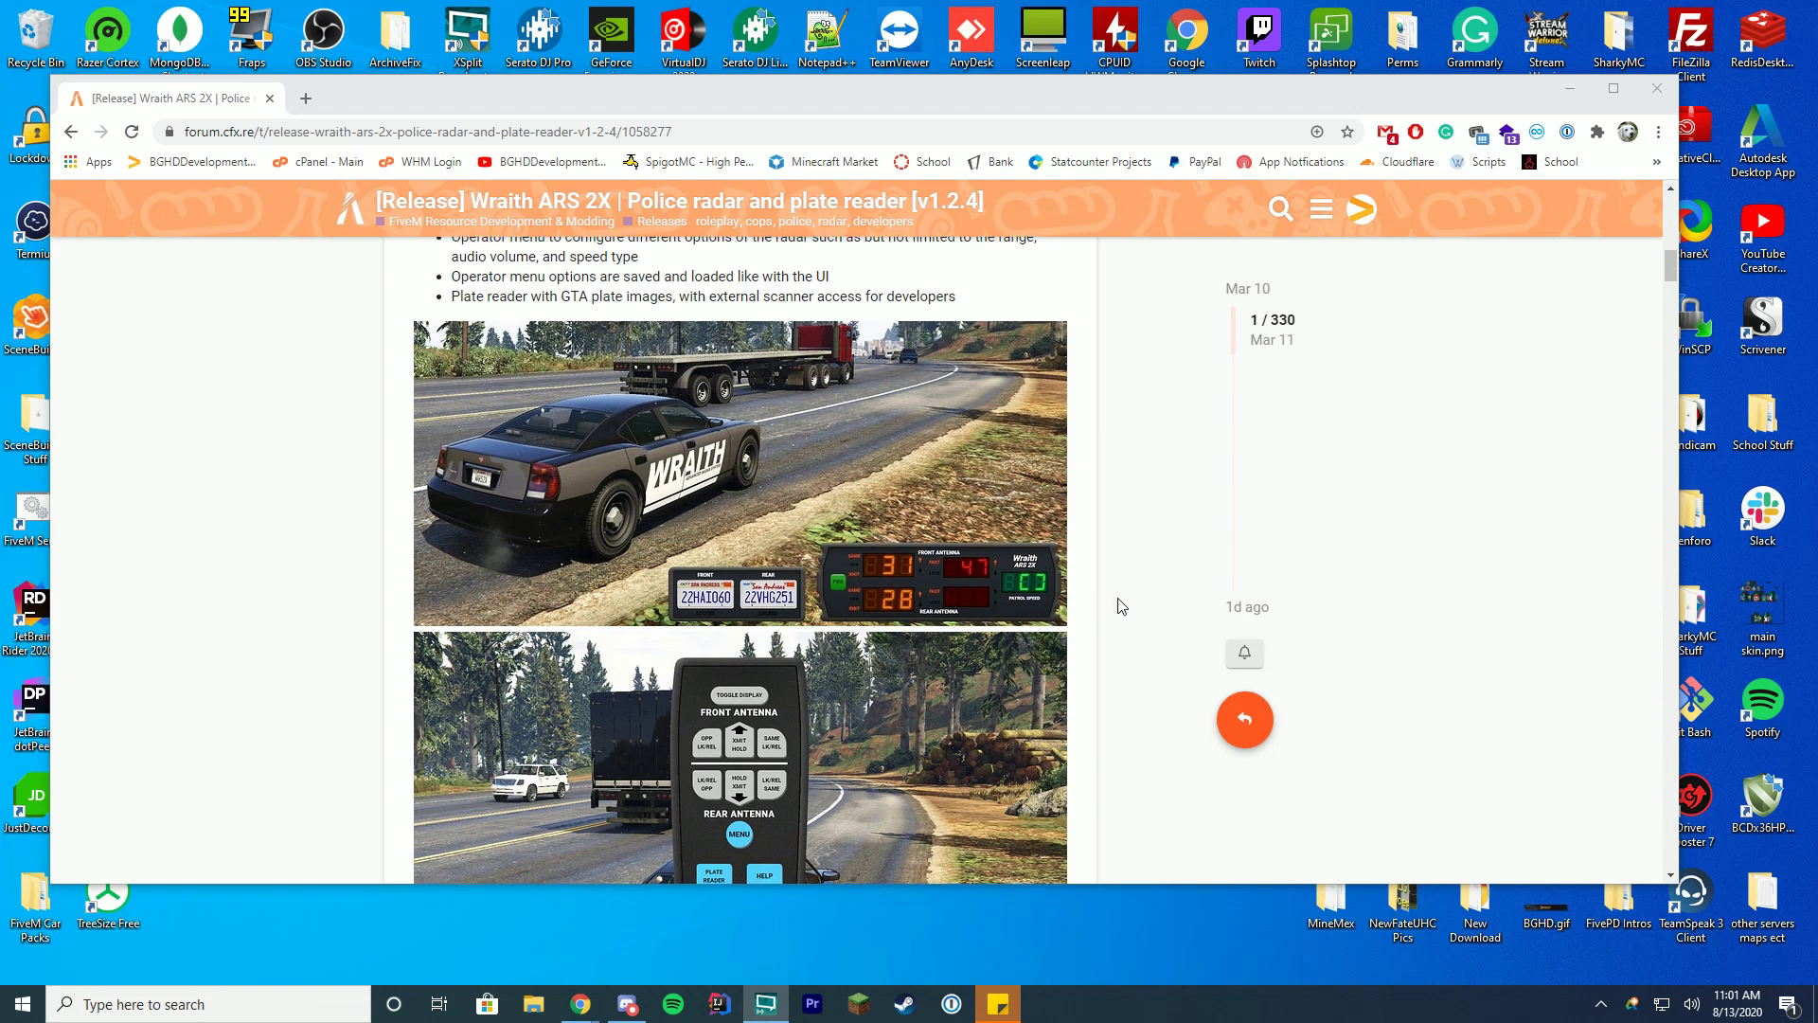
pyautogui.scroll(-5, 1112, 595)
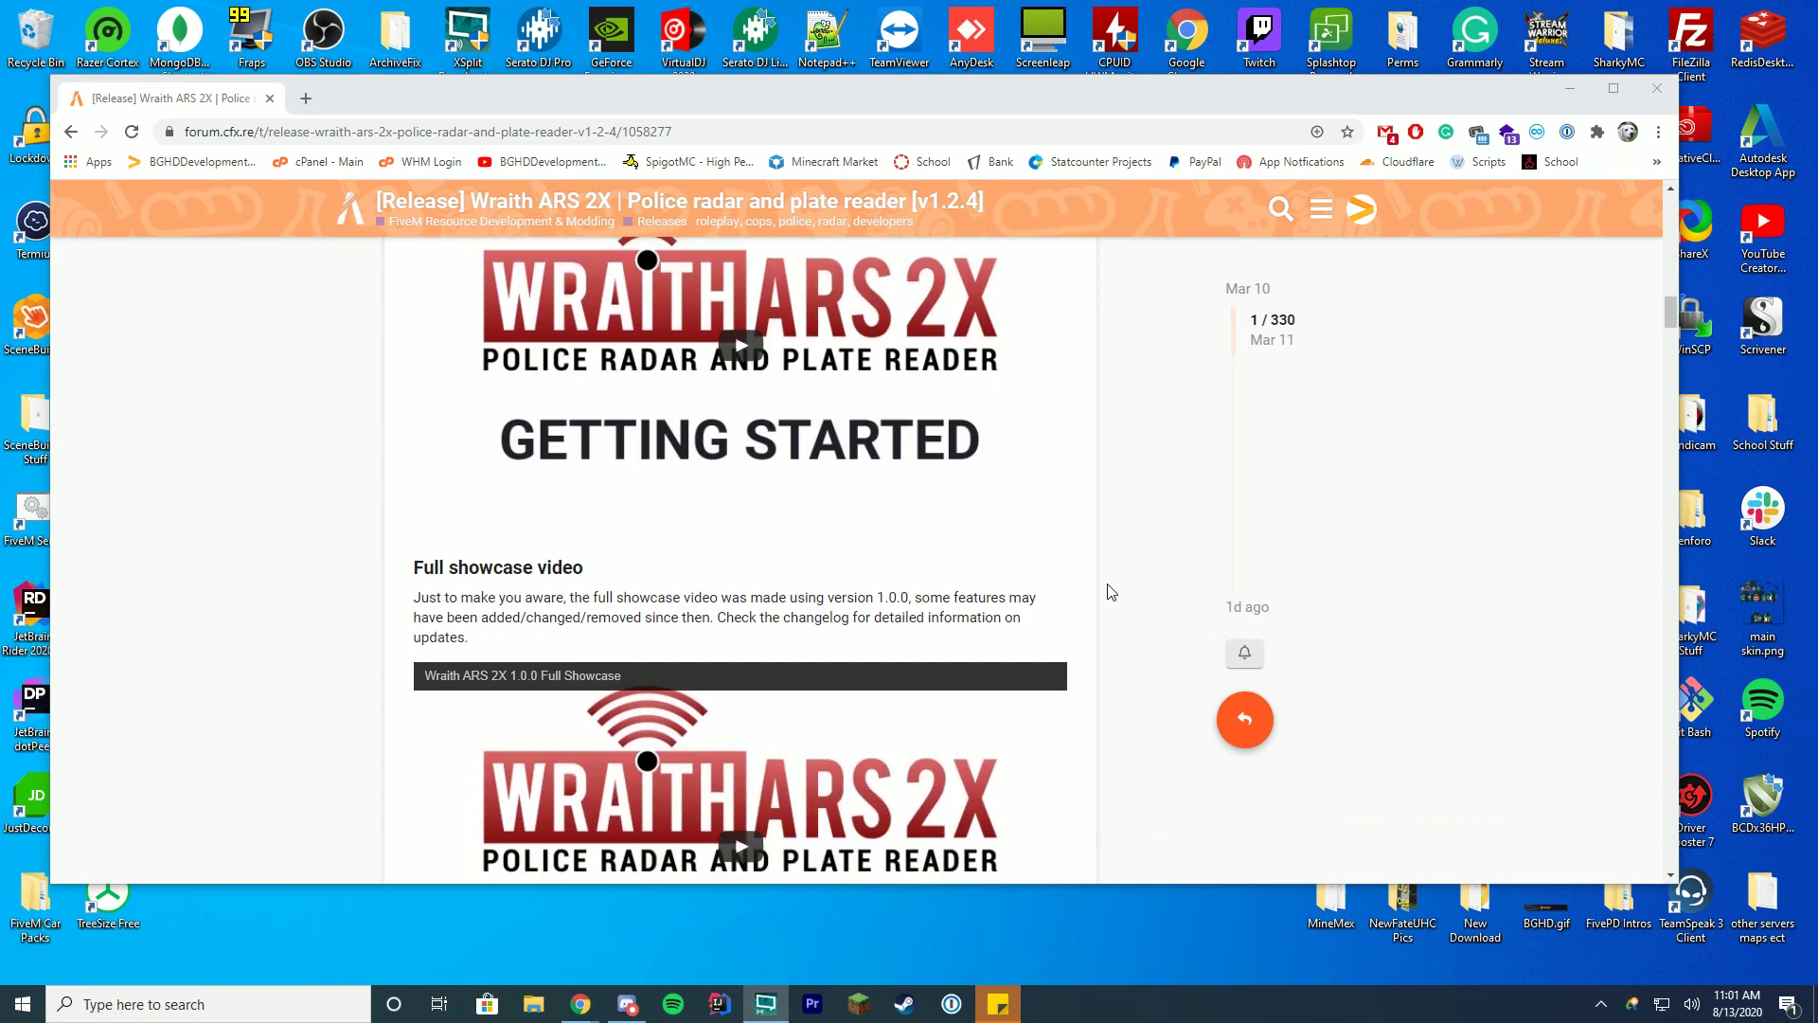
pyautogui.scroll(5, 1104, 588)
pyautogui.middleClick(713, 469)
pyautogui.click(352, 98)
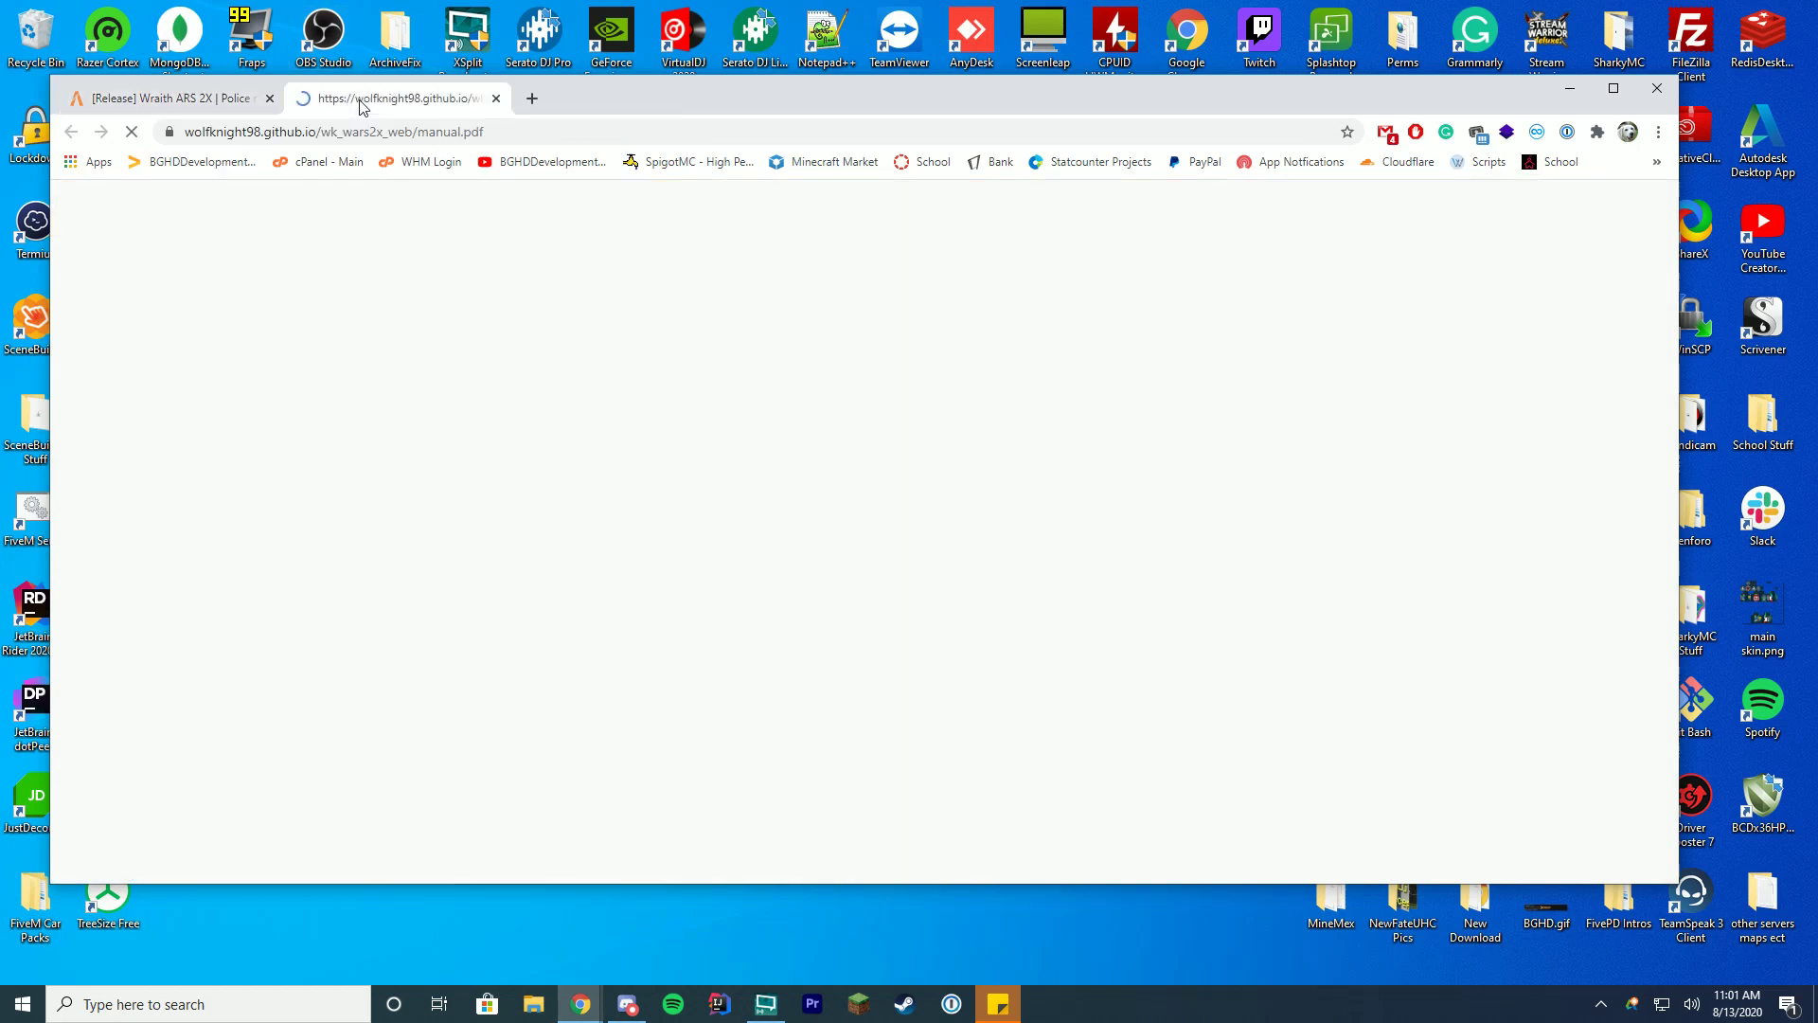
pyautogui.scroll(-7, 798, 396)
pyautogui.scroll(-20, 1174, 408)
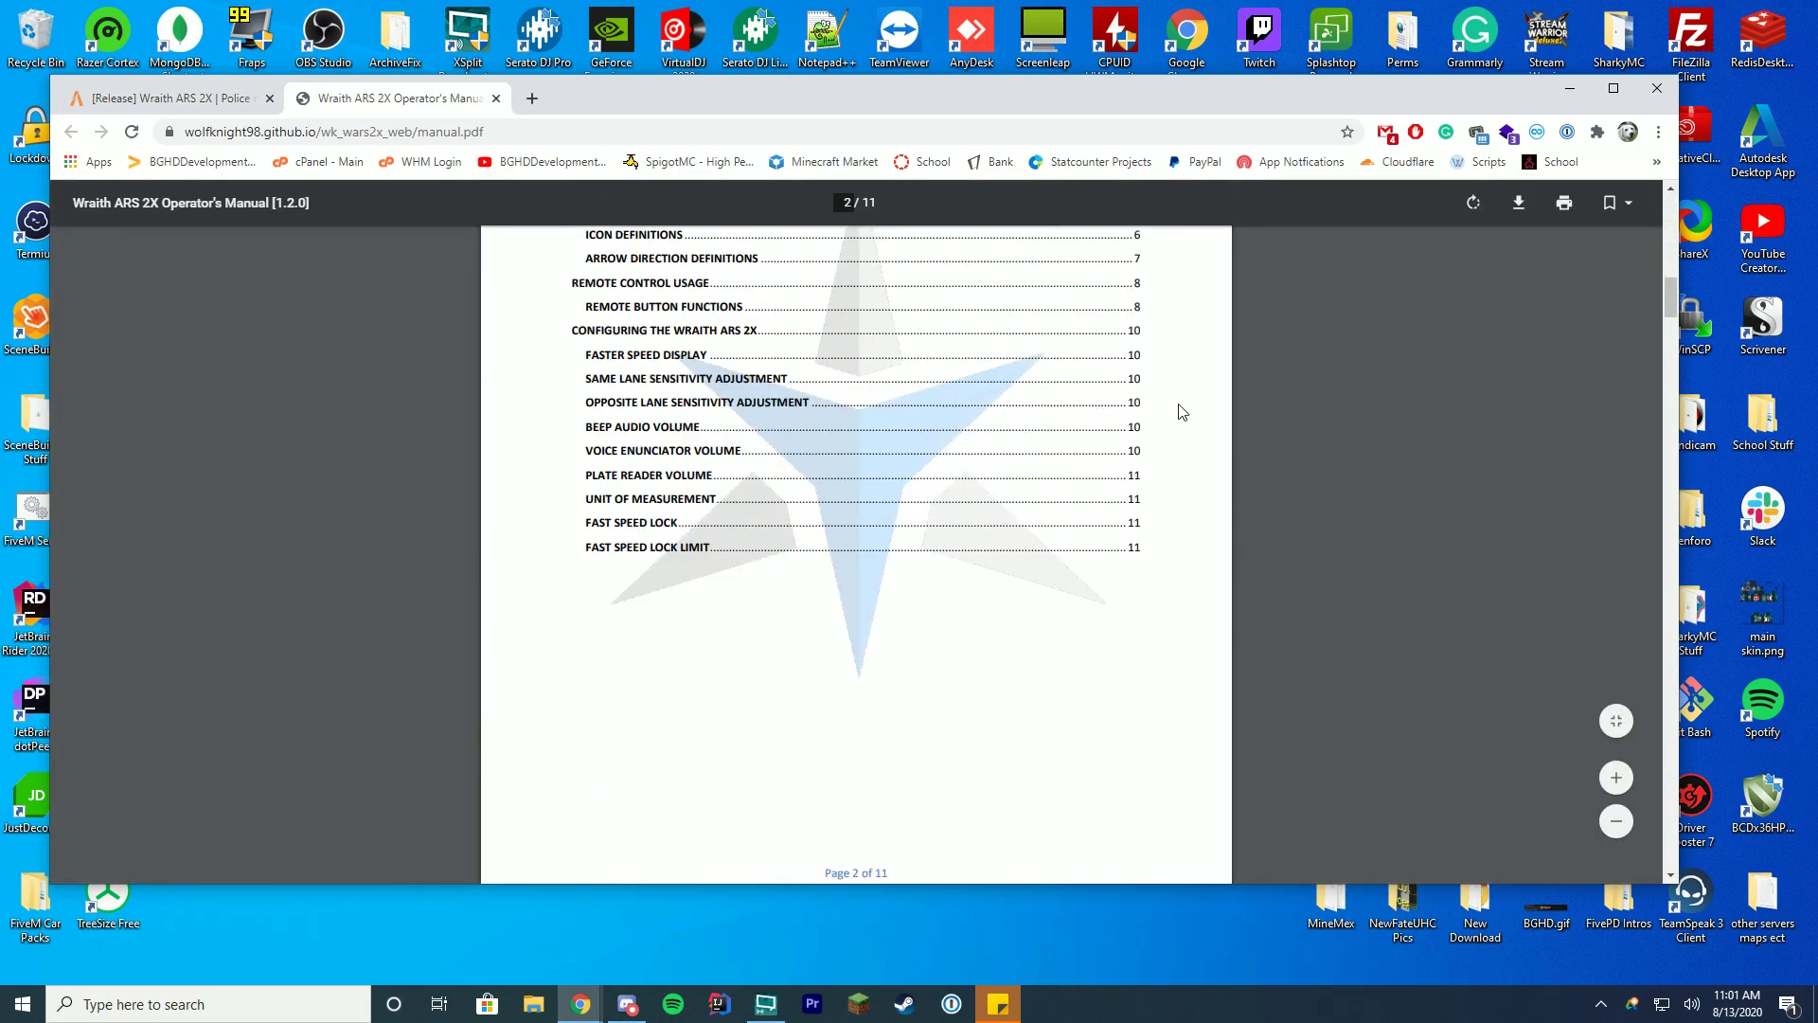
pyautogui.scroll(-15, 1172, 408)
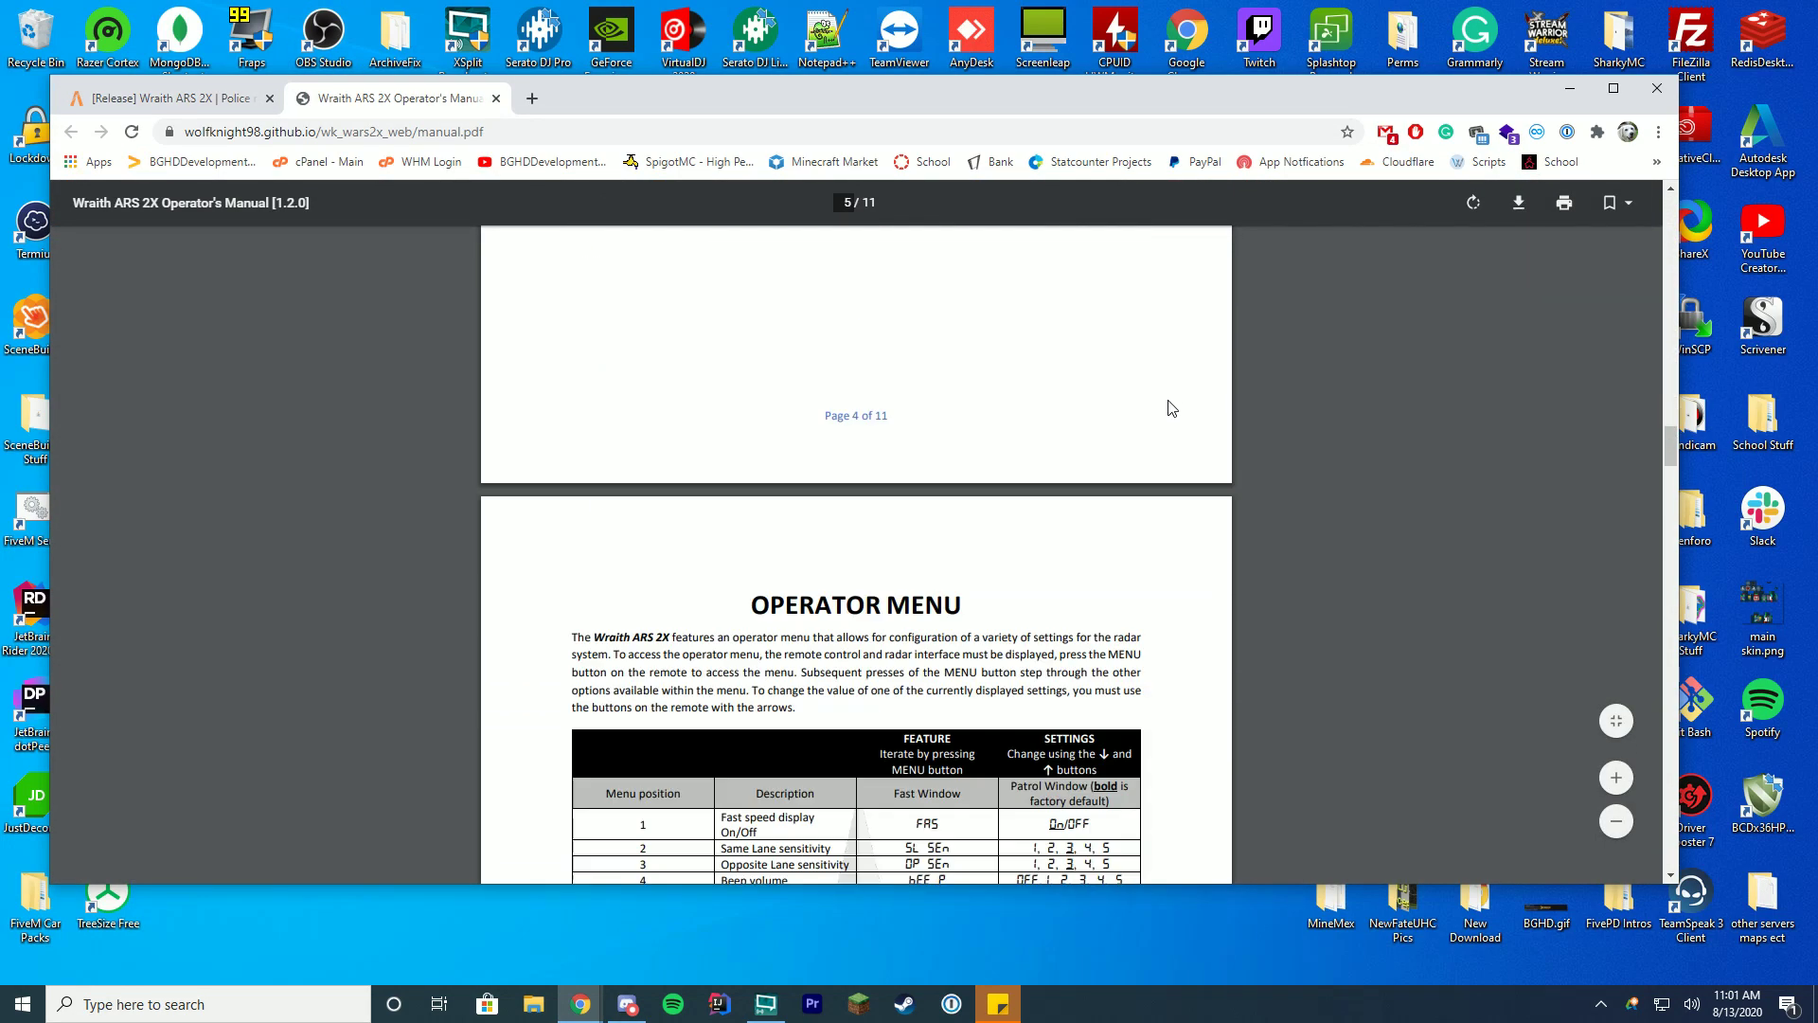
pyautogui.scroll(-15, 1168, 406)
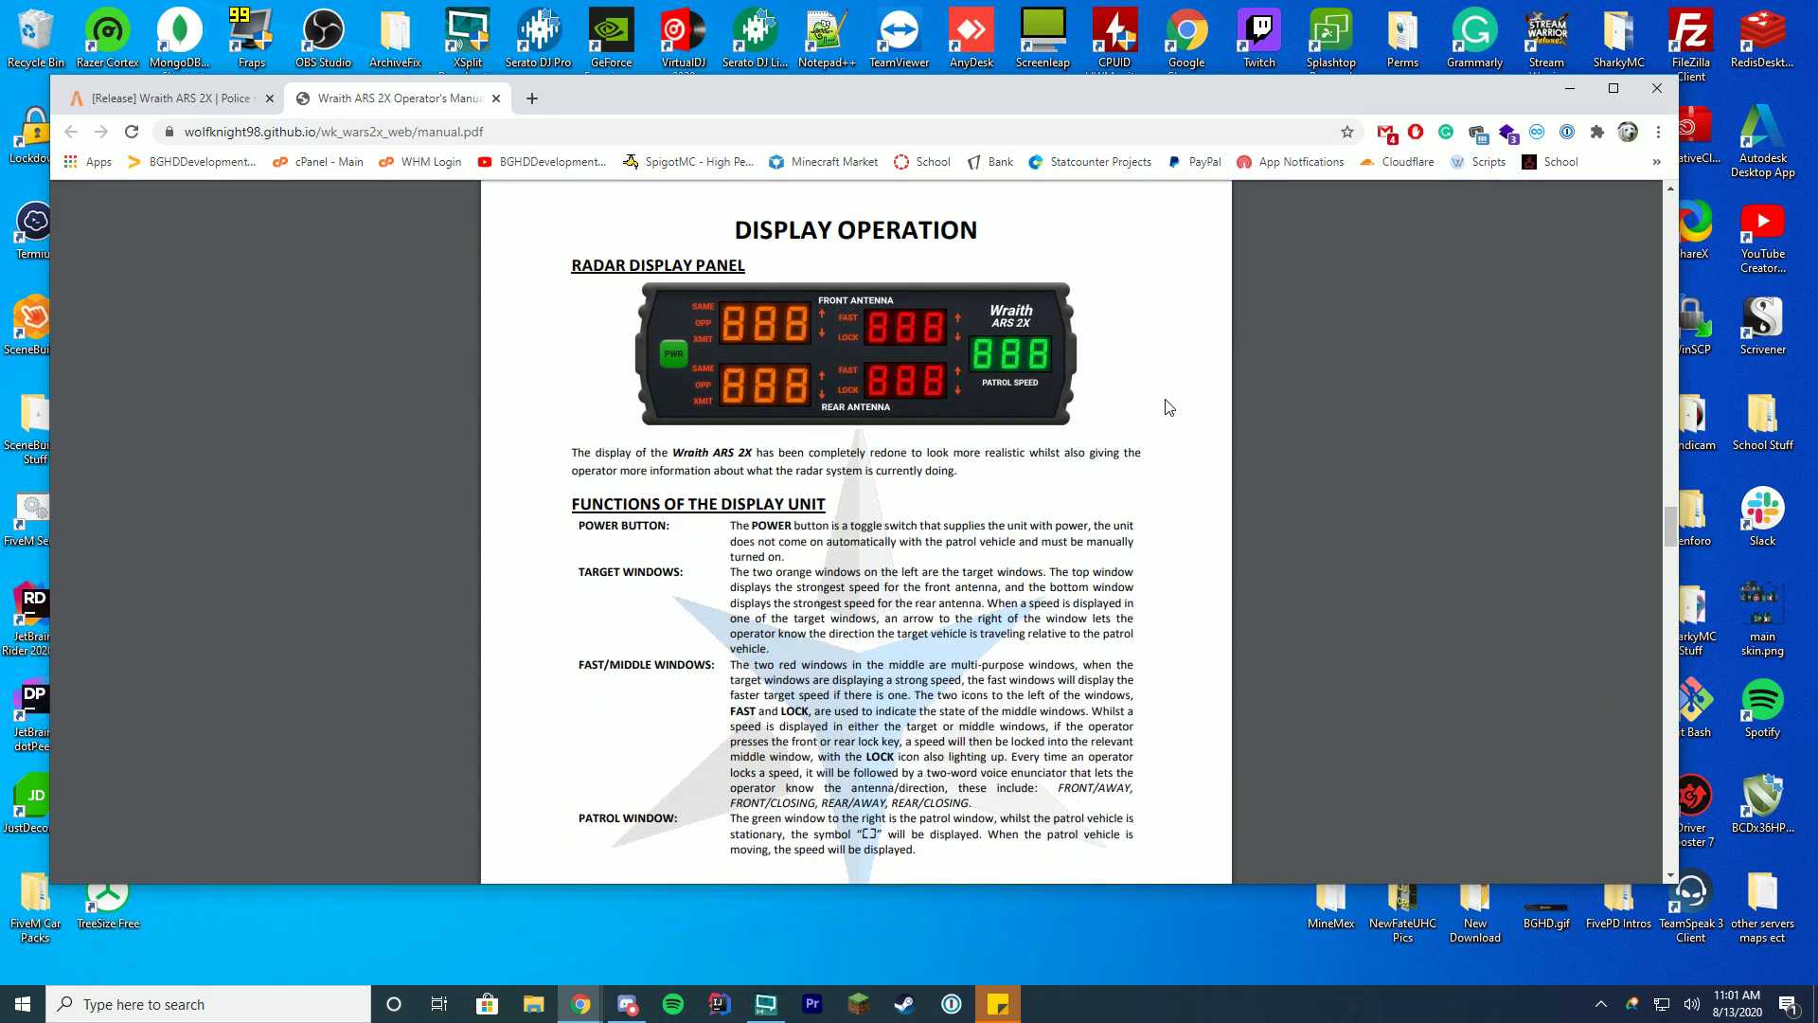
# - Return to the forum release post and highlight its Download and installation steps
pyautogui.click(172, 97)
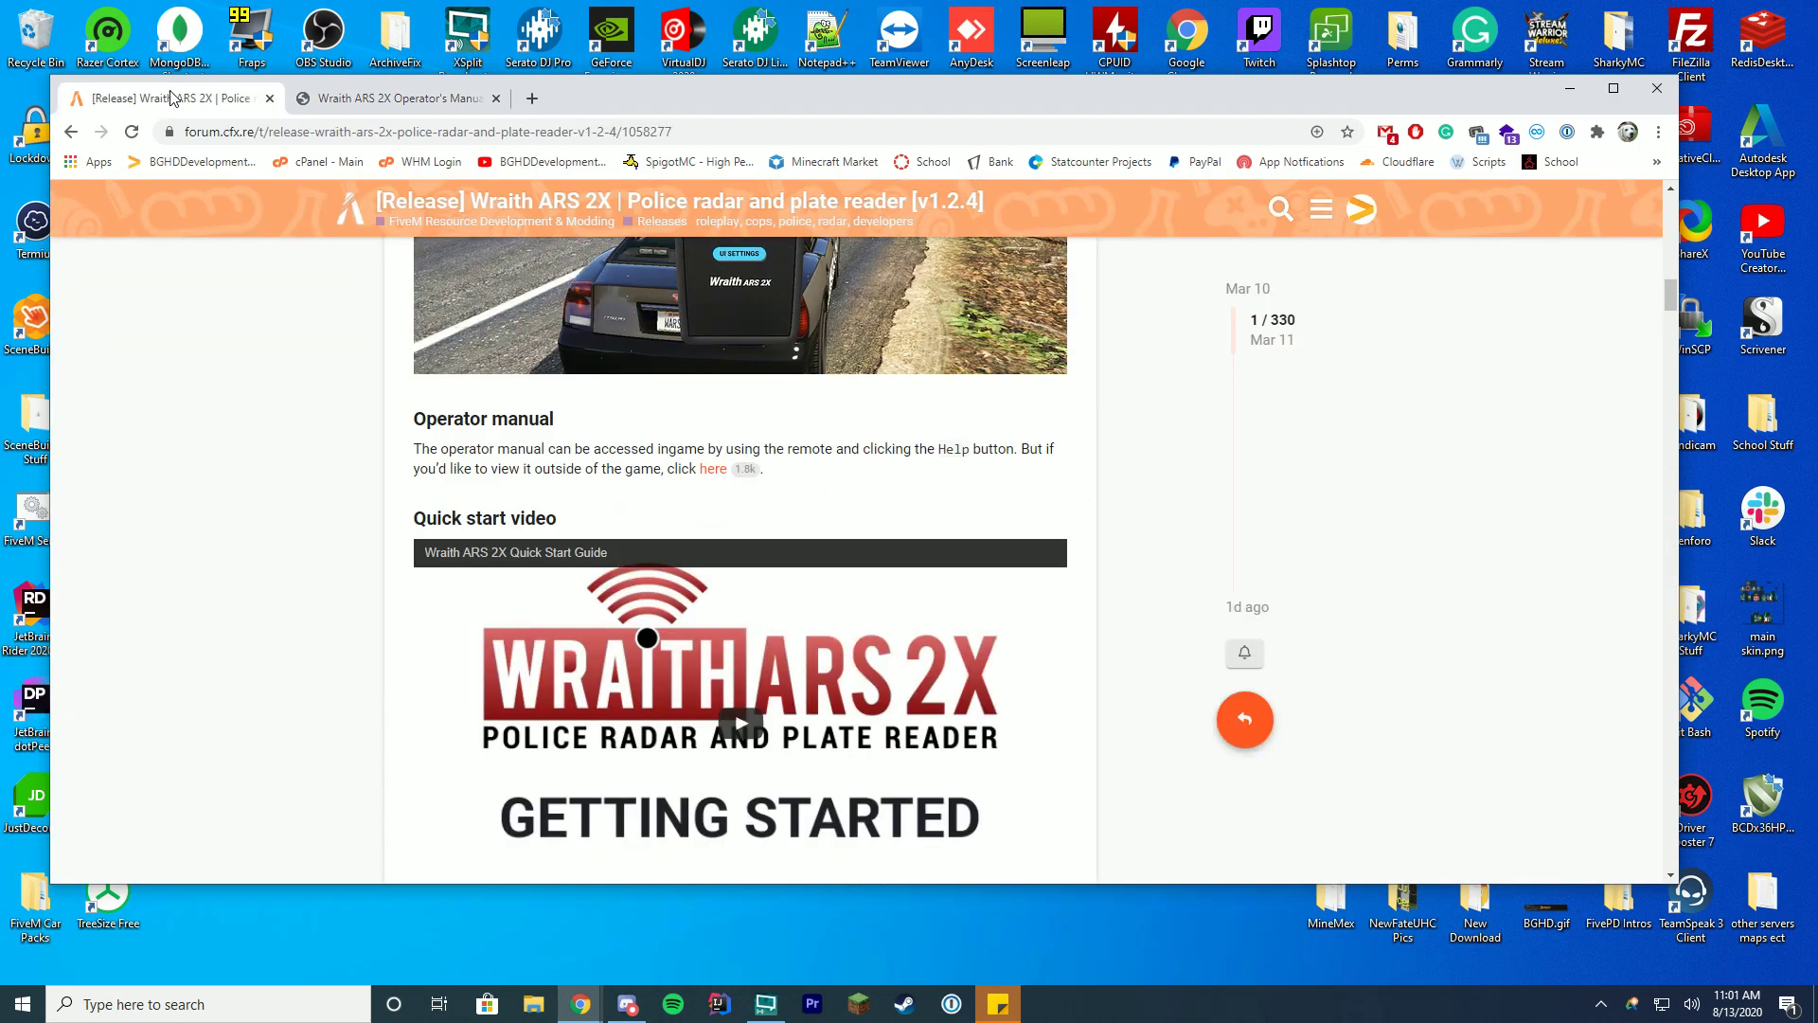
pyautogui.moveTo(598, 91); pyautogui.dragTo(633, 76)
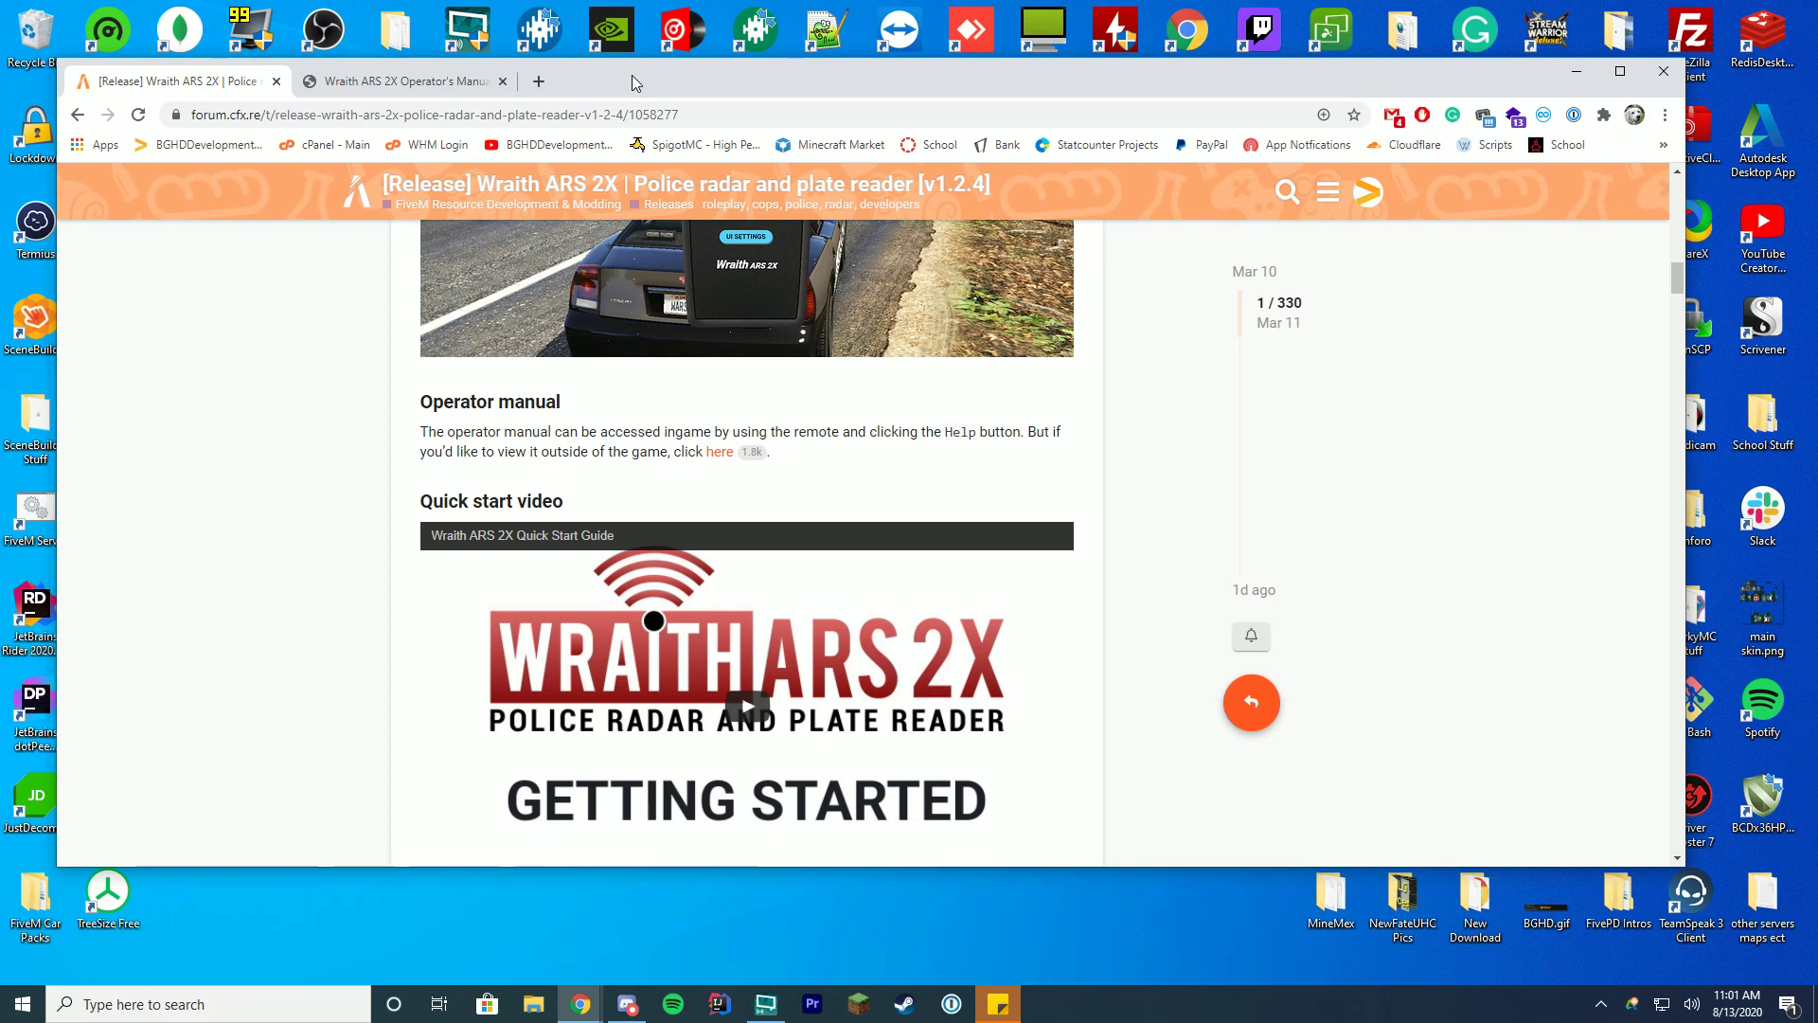
pyautogui.scroll(-8, 941, 354)
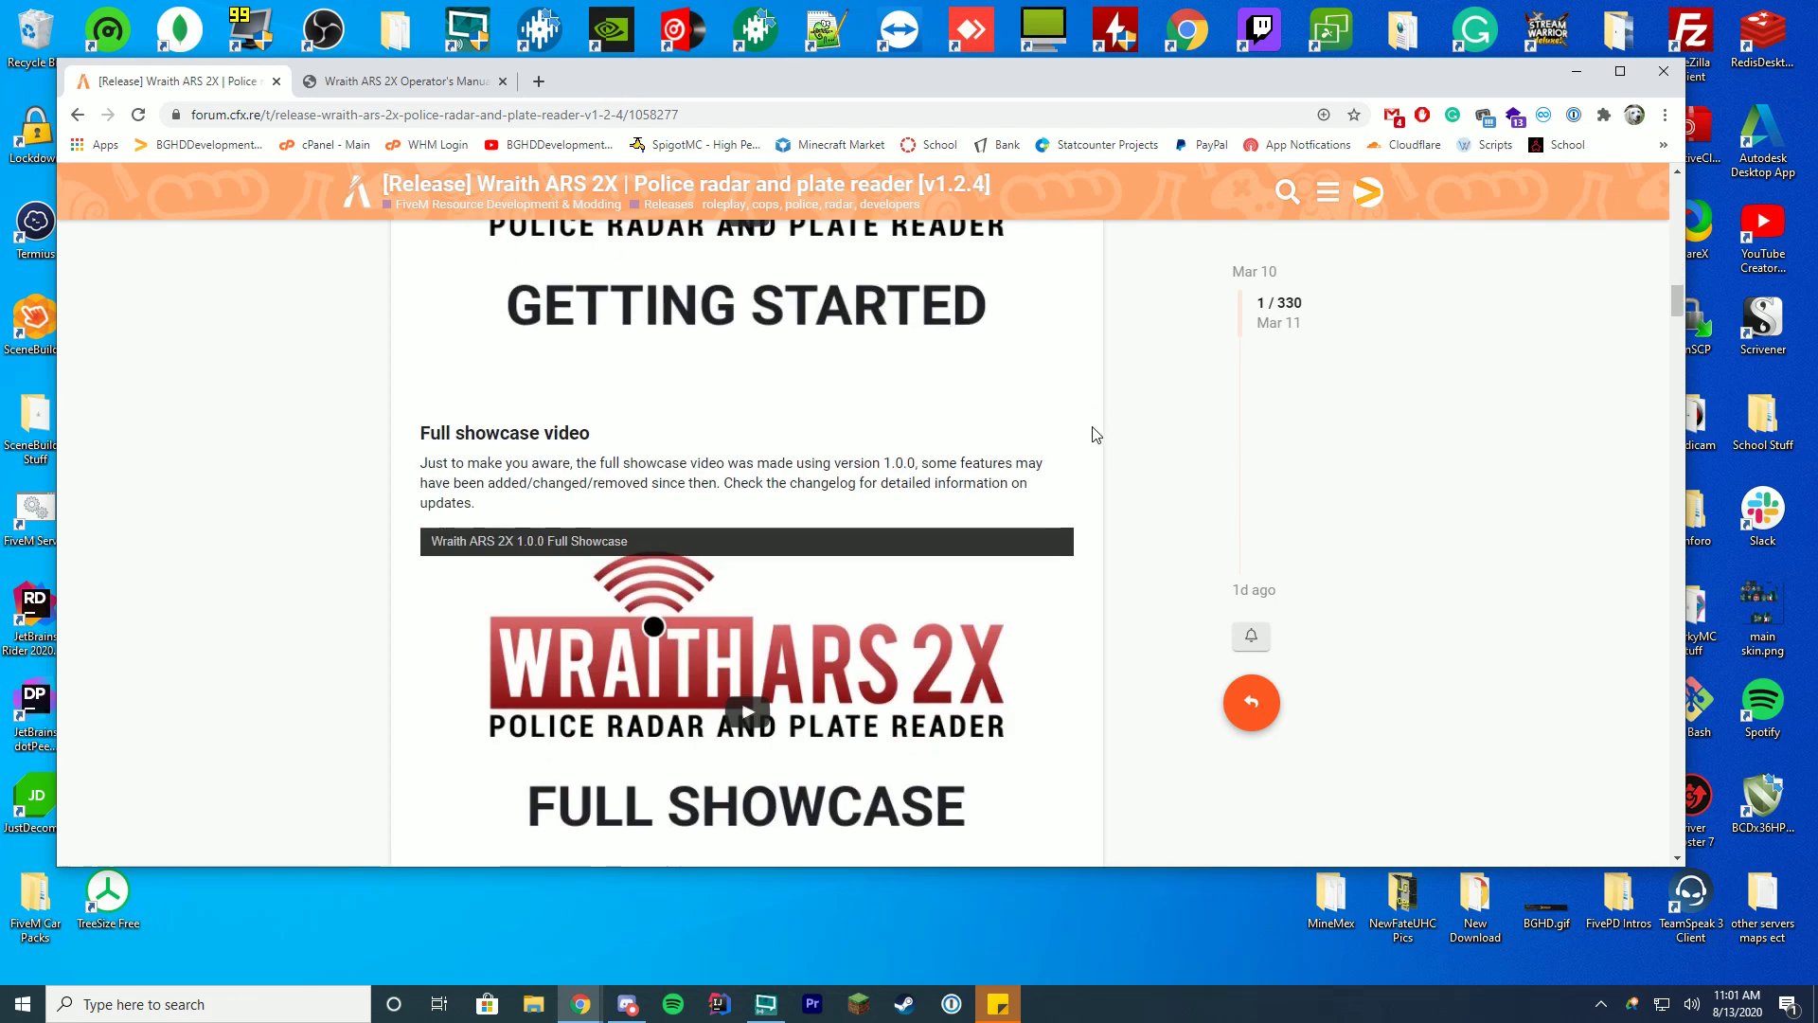
pyautogui.scroll(-2, 1096, 538)
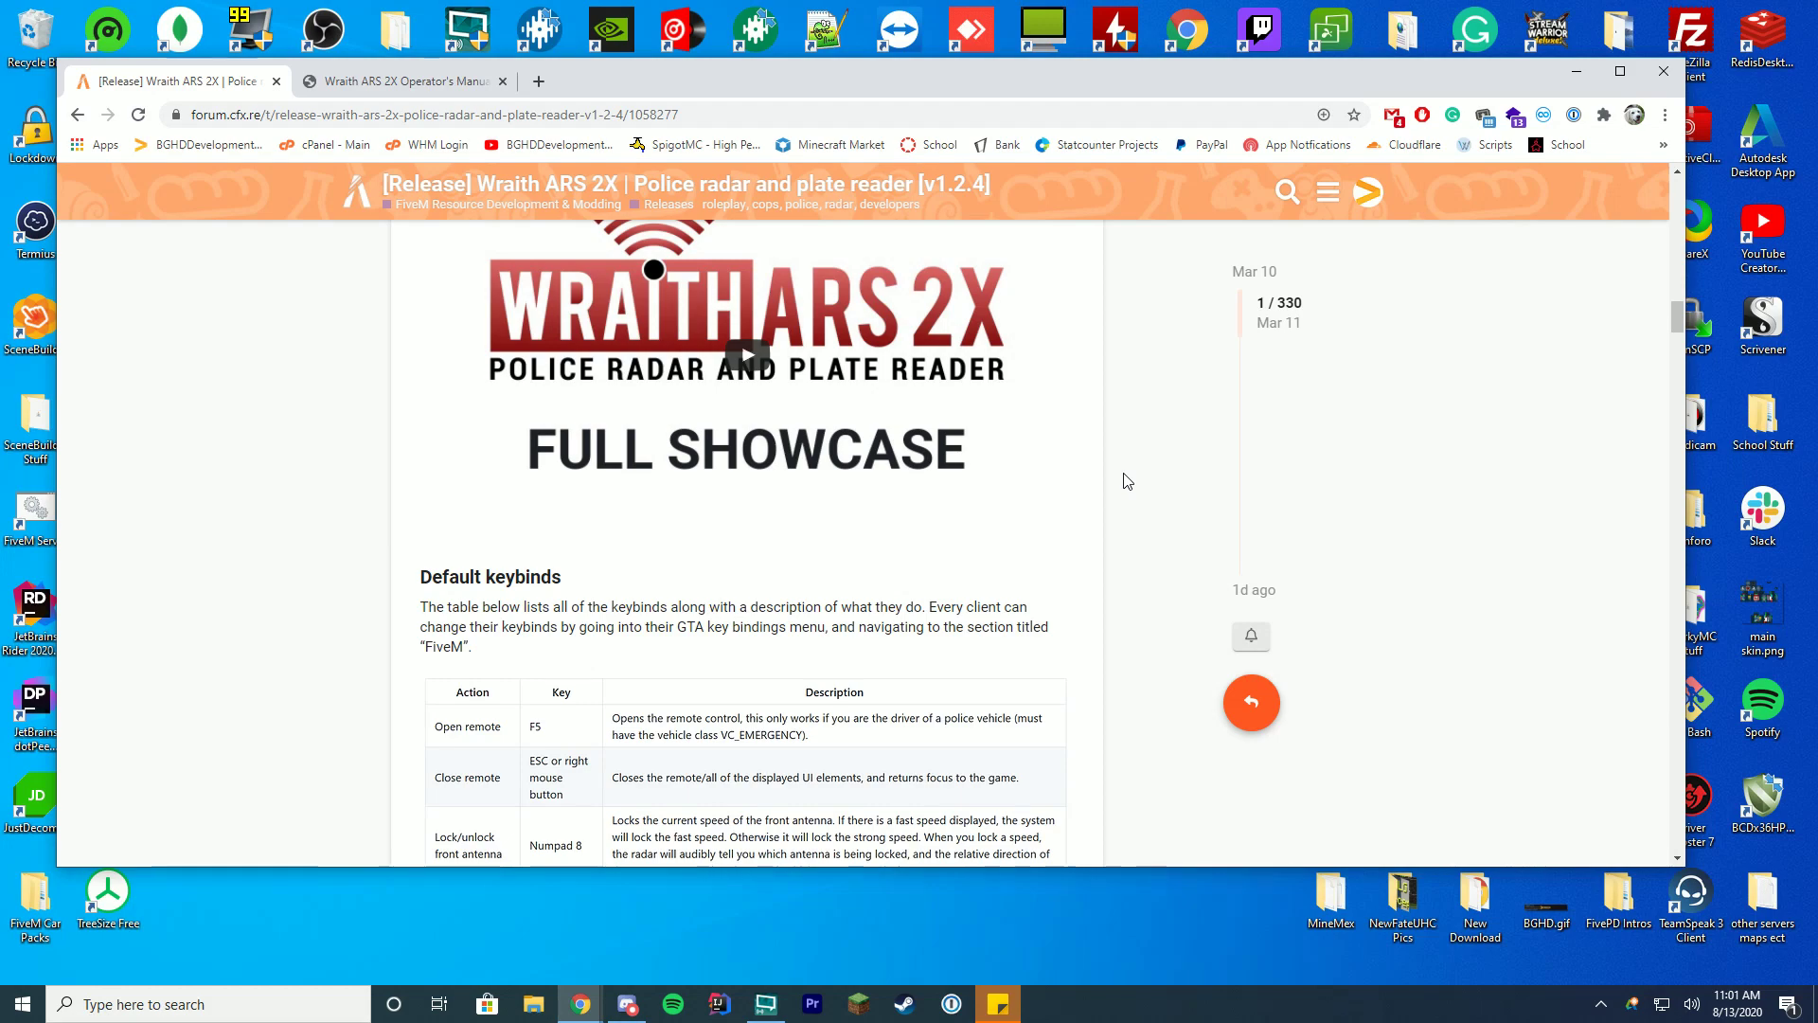
pyautogui.scroll(-15, 1127, 481)
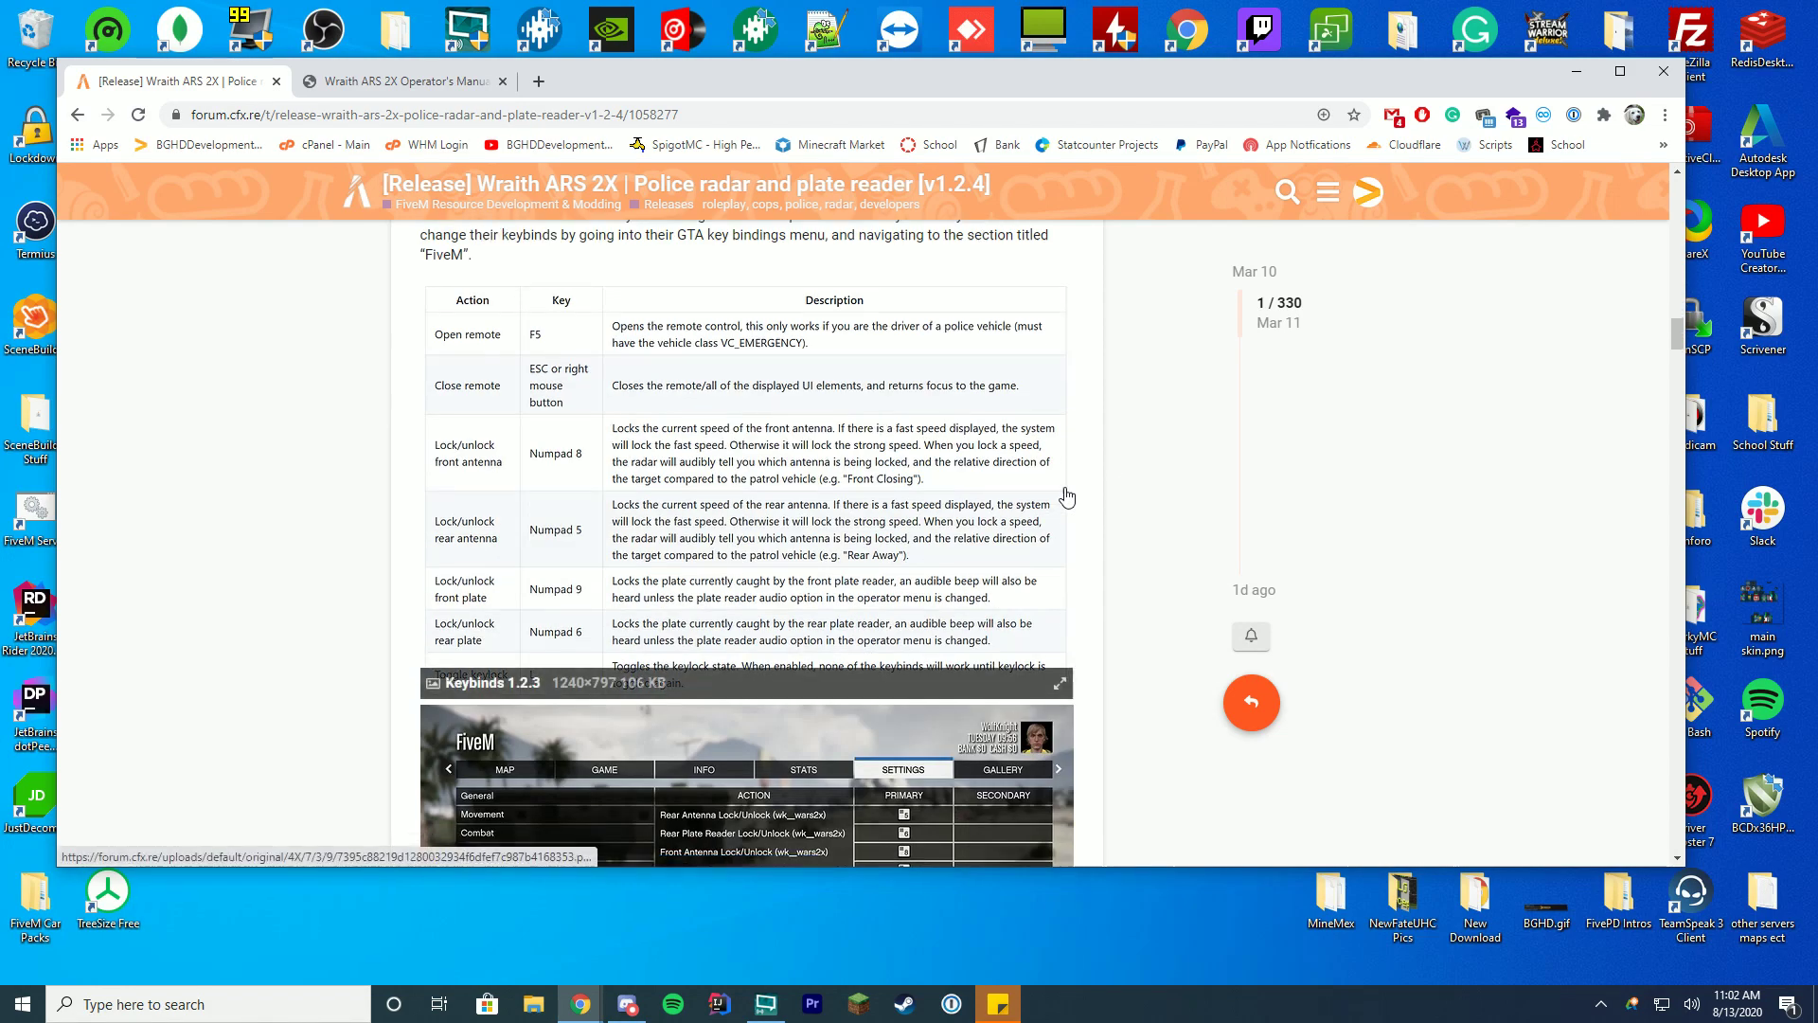
pyautogui.scroll(-15, 1112, 490)
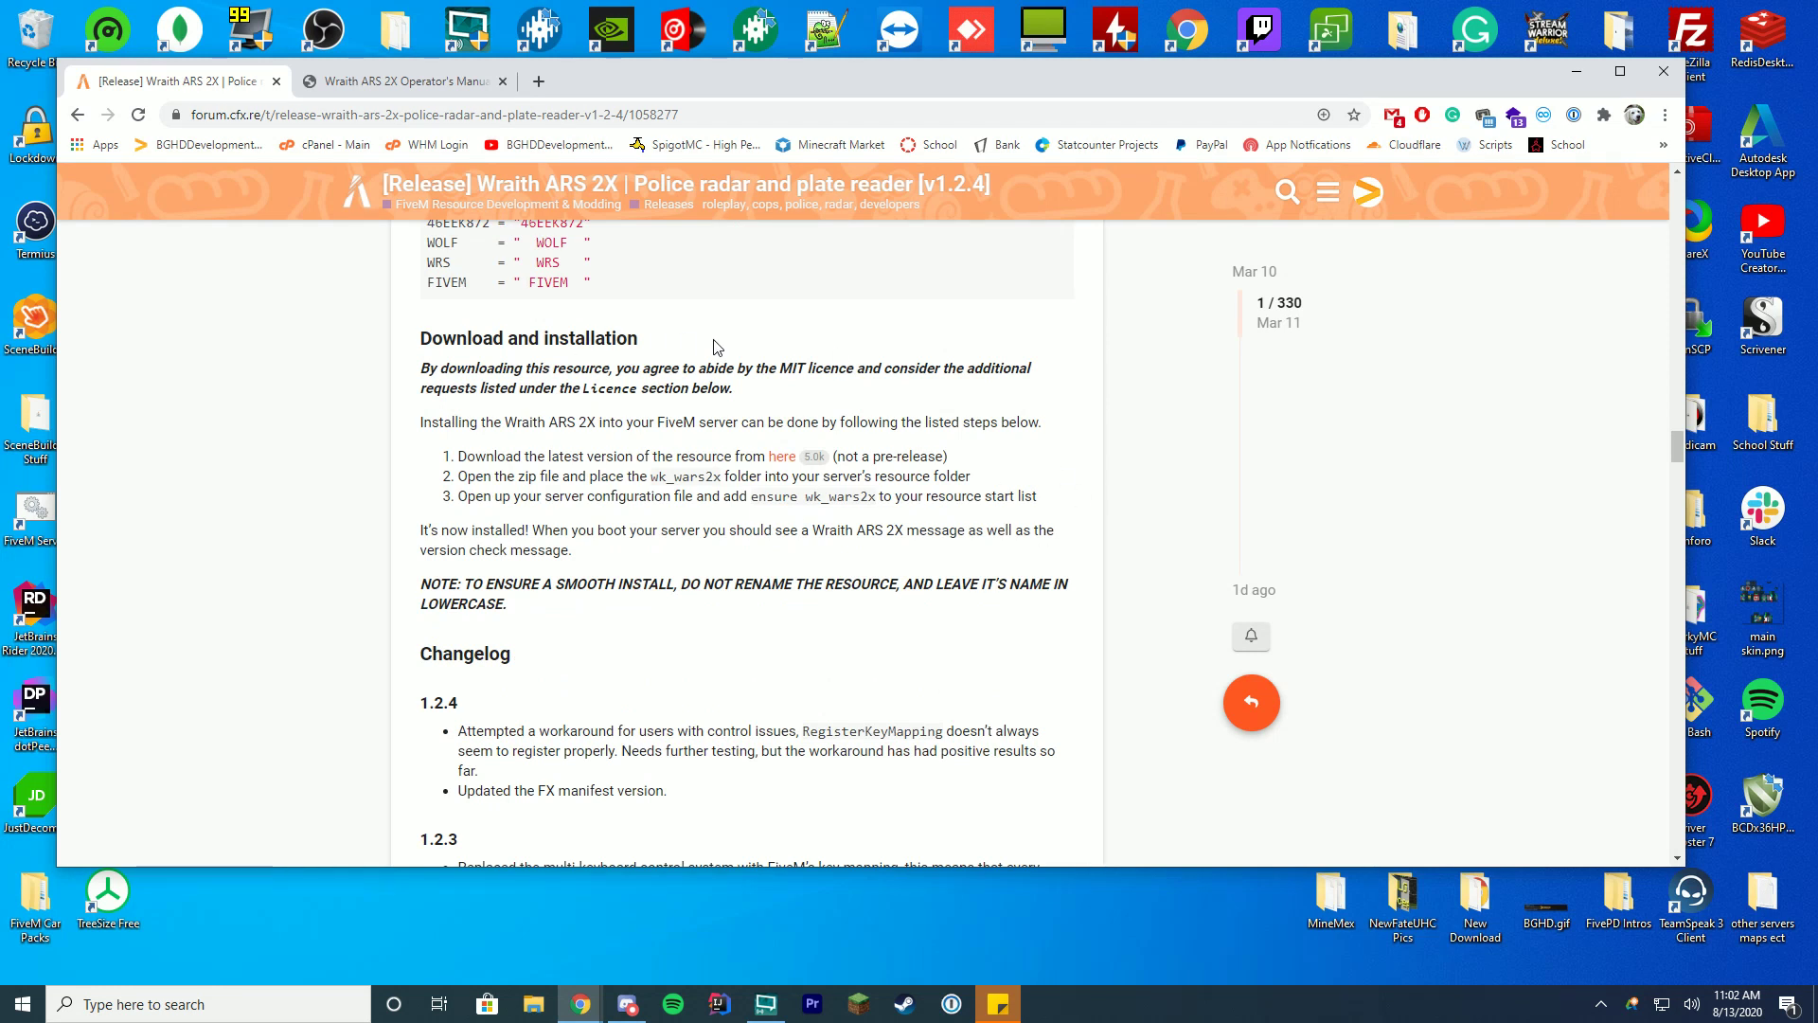
pyautogui.moveTo(443, 339); pyautogui.dragTo(597, 341)
pyautogui.click(682, 343)
pyautogui.moveTo(545, 458); pyautogui.dragTo(724, 457)
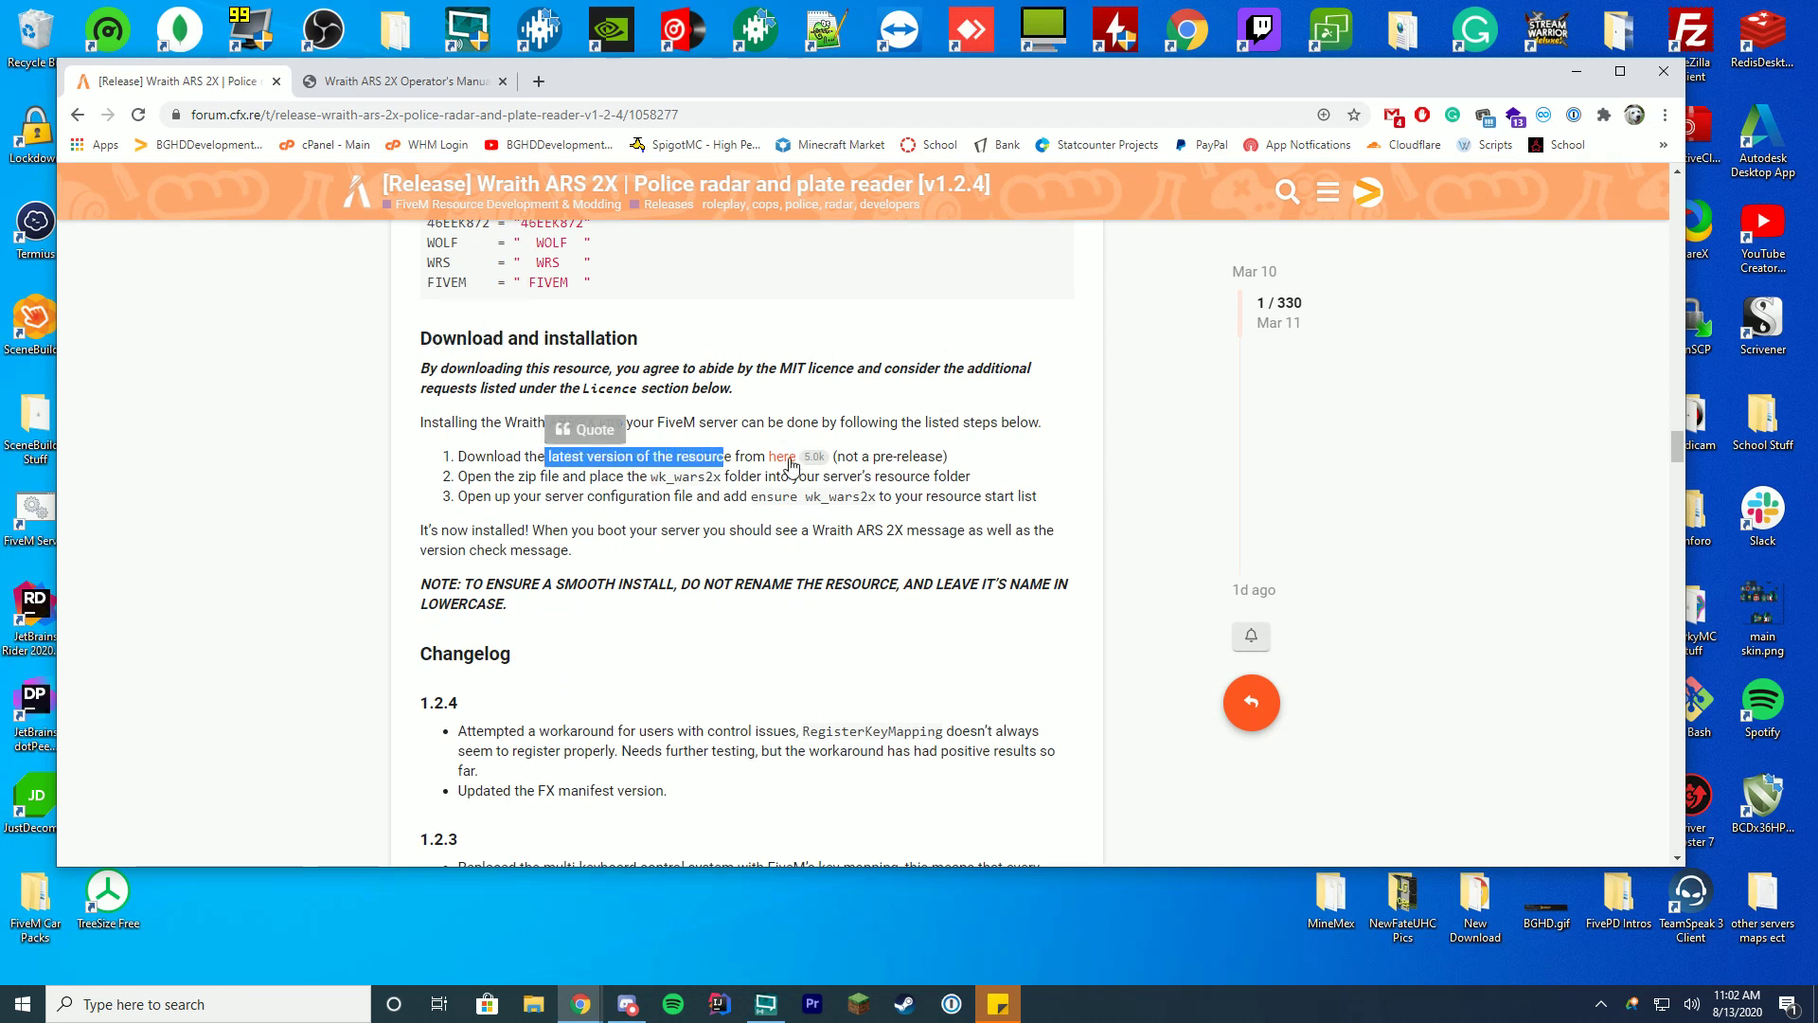
# - Download wk_wars2x-1.2.4.zip from the v1.2.4 GitHub release and open it in WinRAR
pyautogui.click(783, 456)
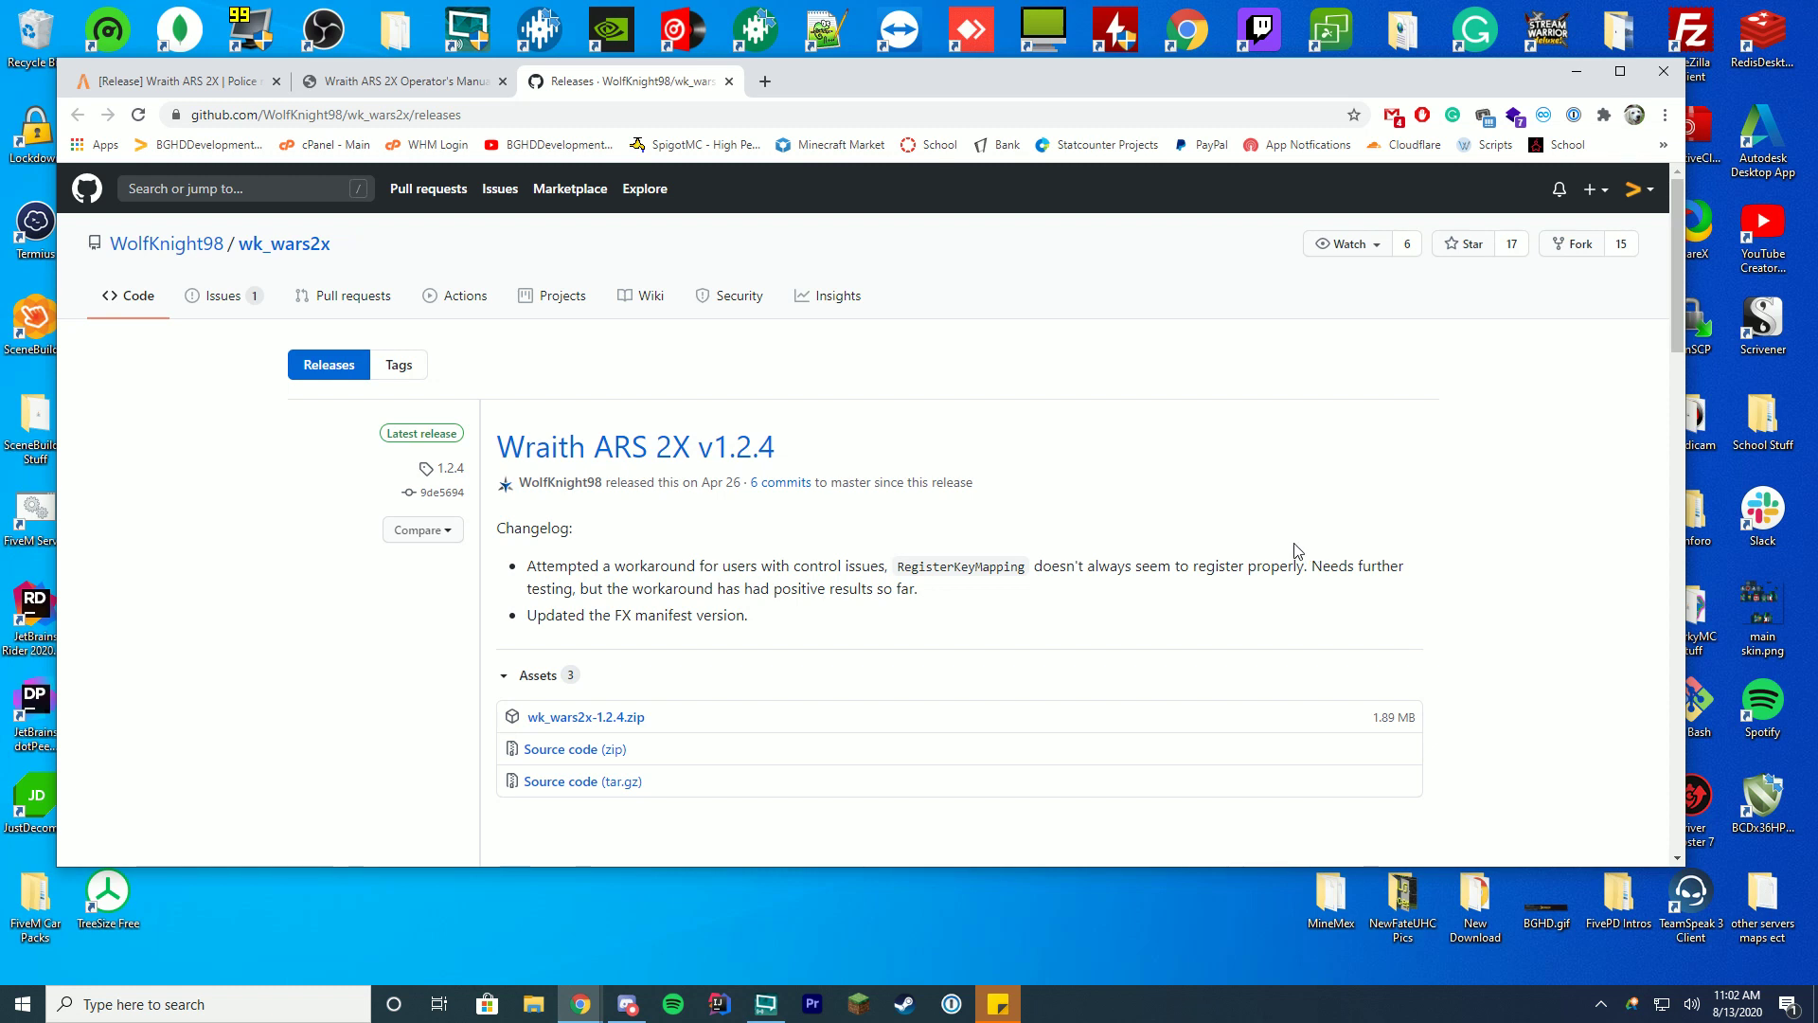
pyautogui.click(620, 727)
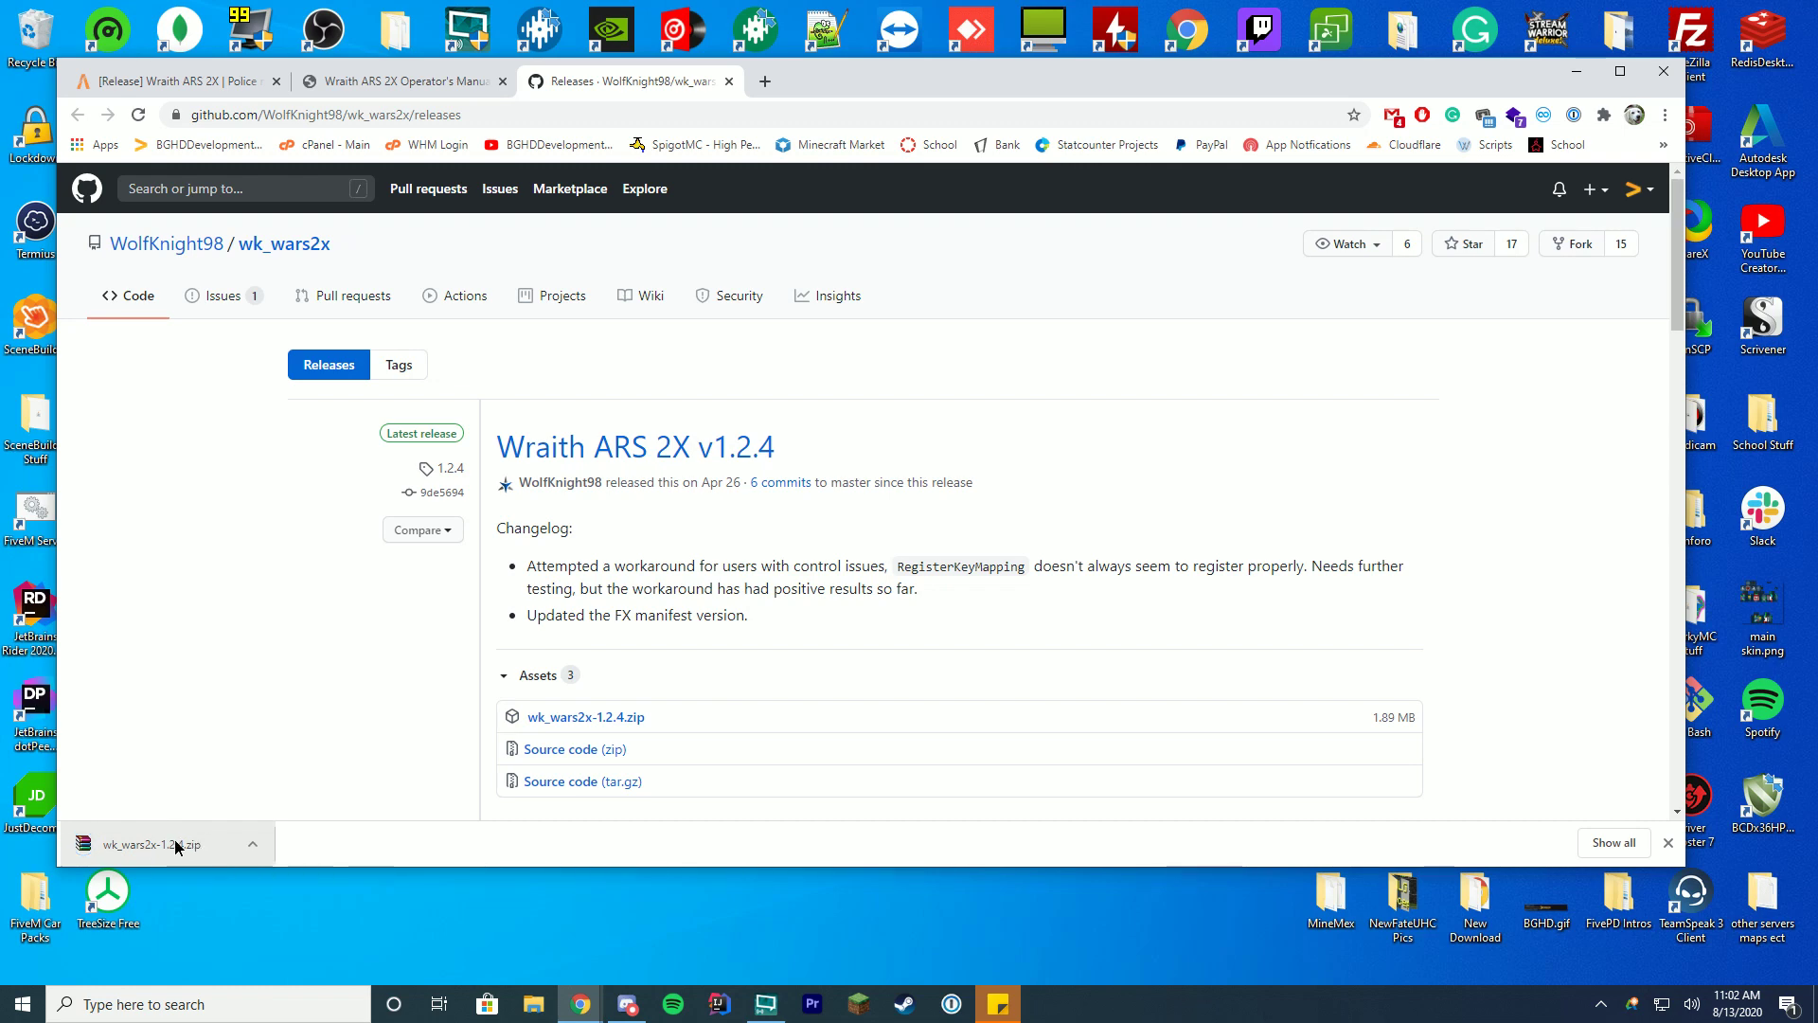
pyautogui.click(178, 845)
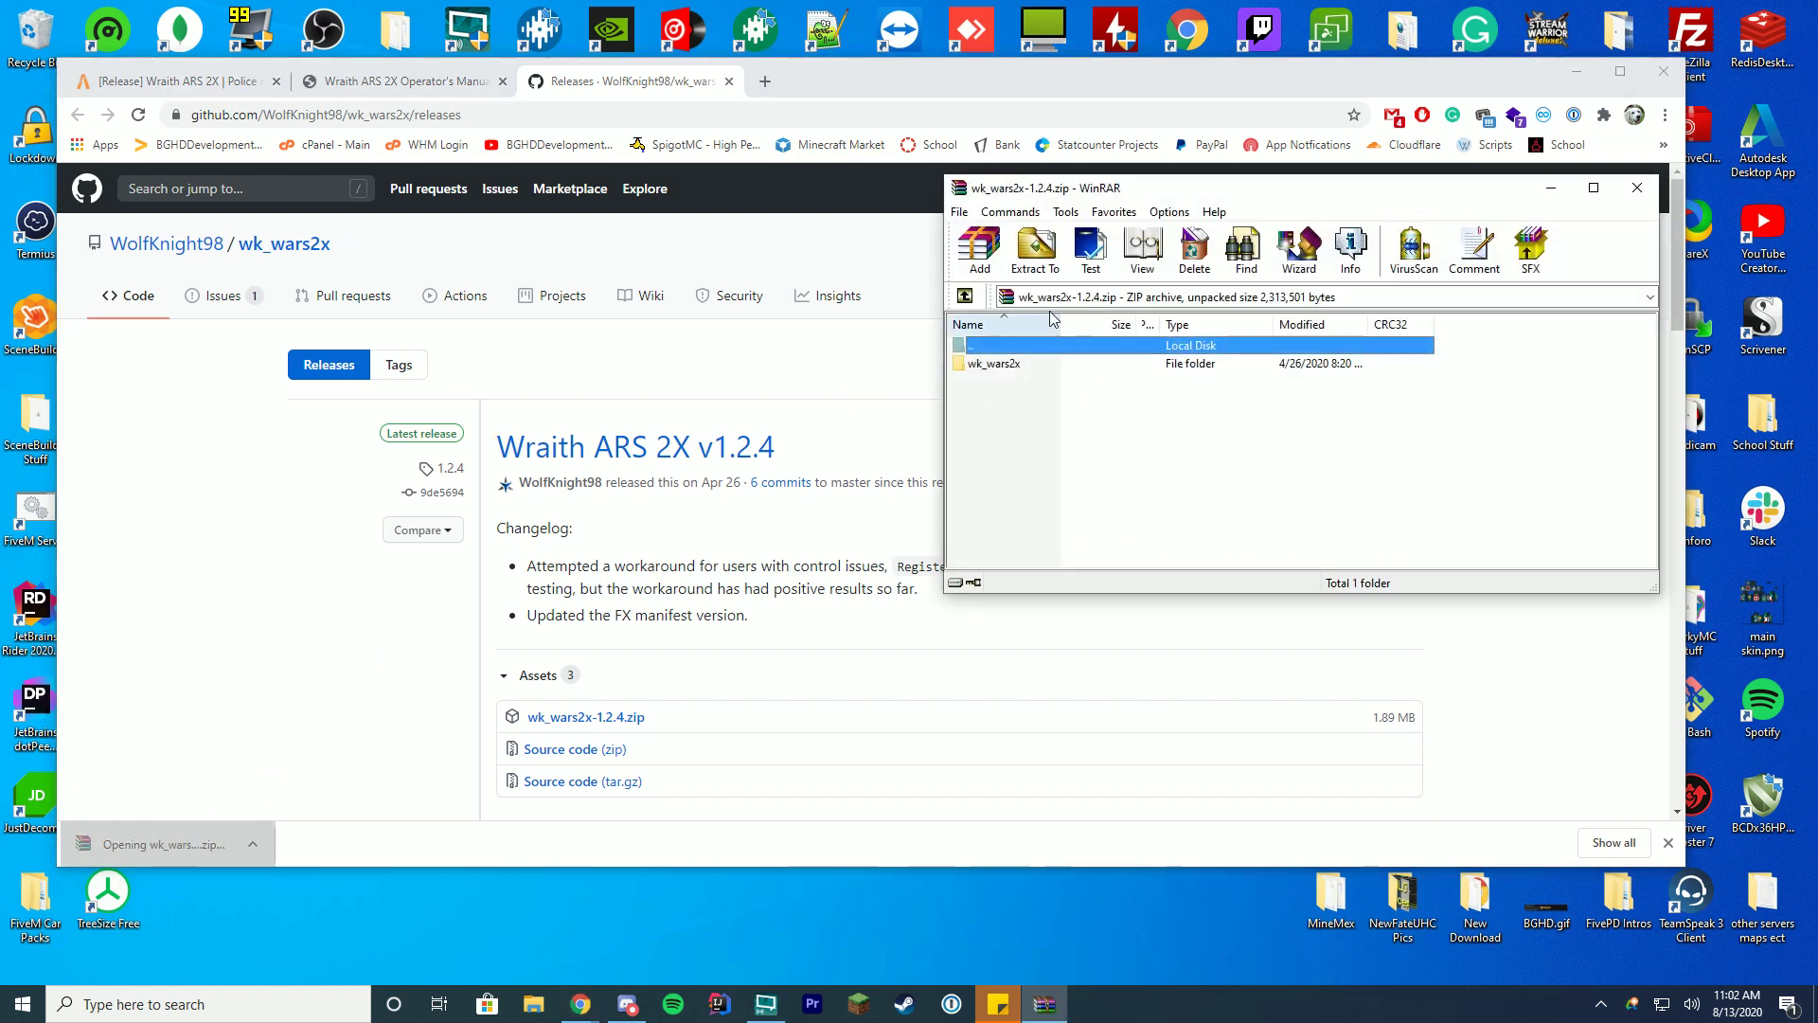
# - Inspect the archive's wk_wars2x folder, return to the archive root, and minimise Chrome
pyautogui.moveTo(1175, 199); pyautogui.dragTo(933, 275)
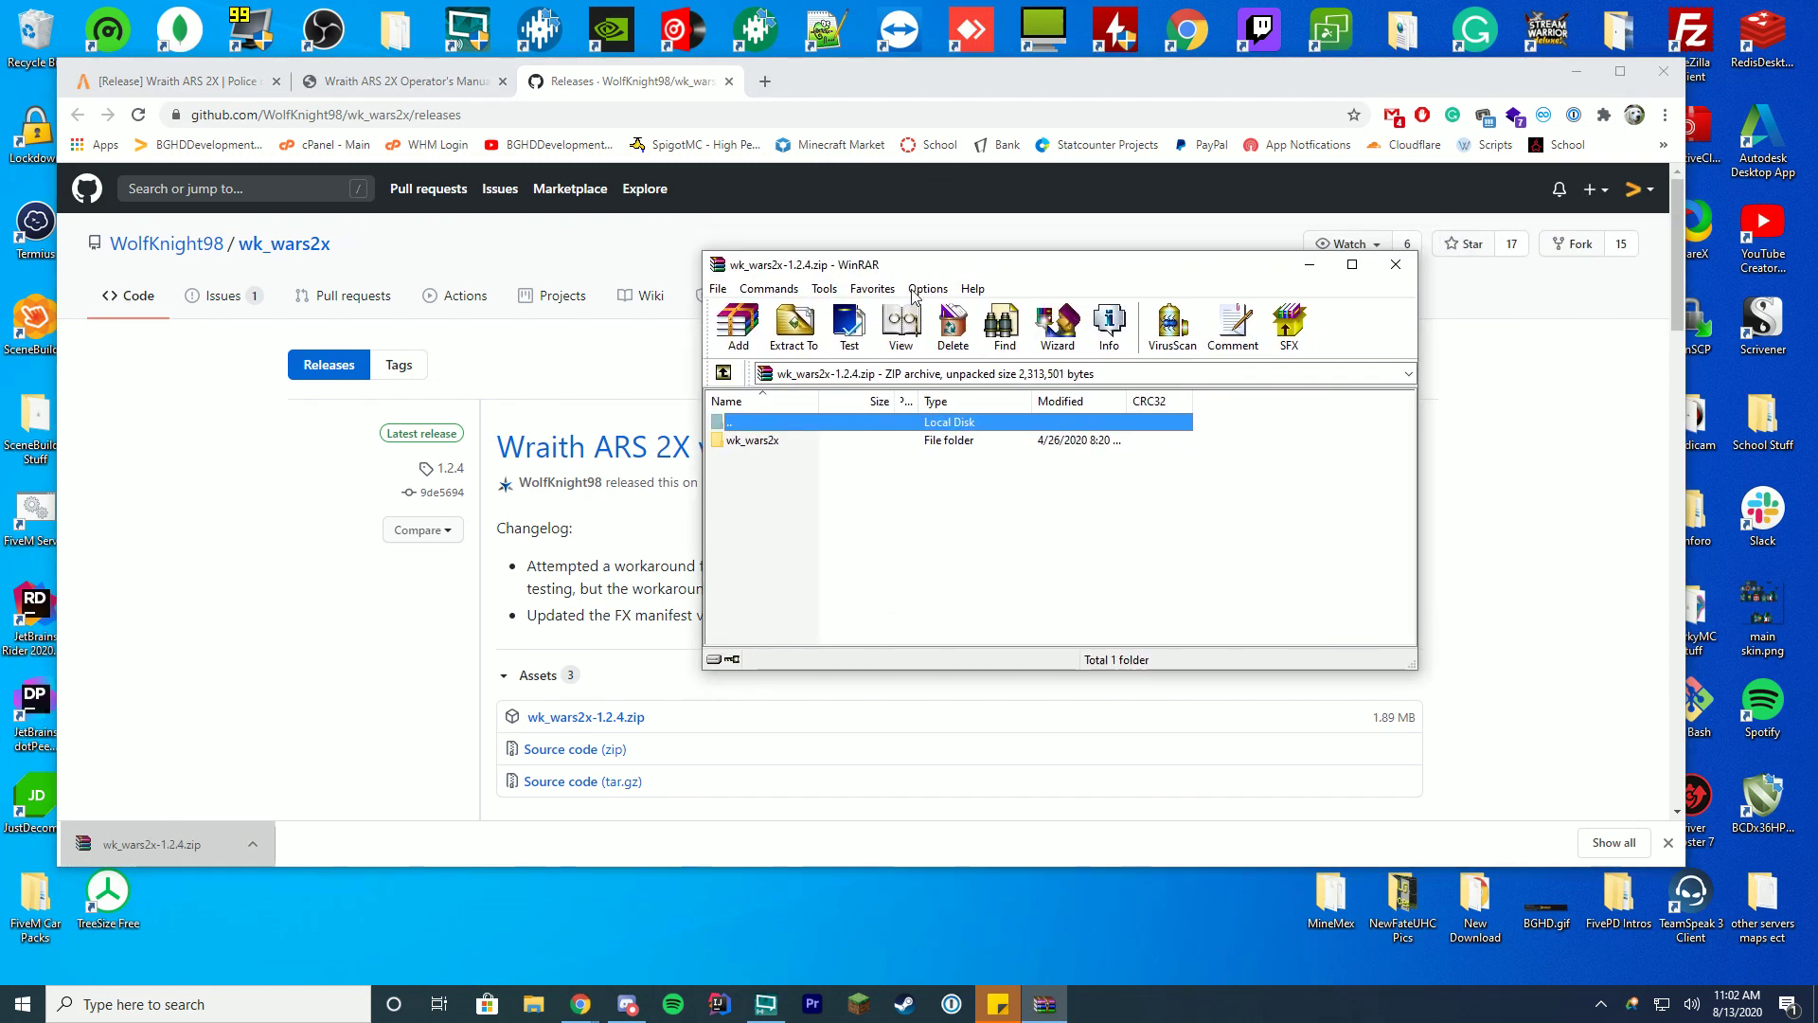
pyautogui.doubleClick(753, 440)
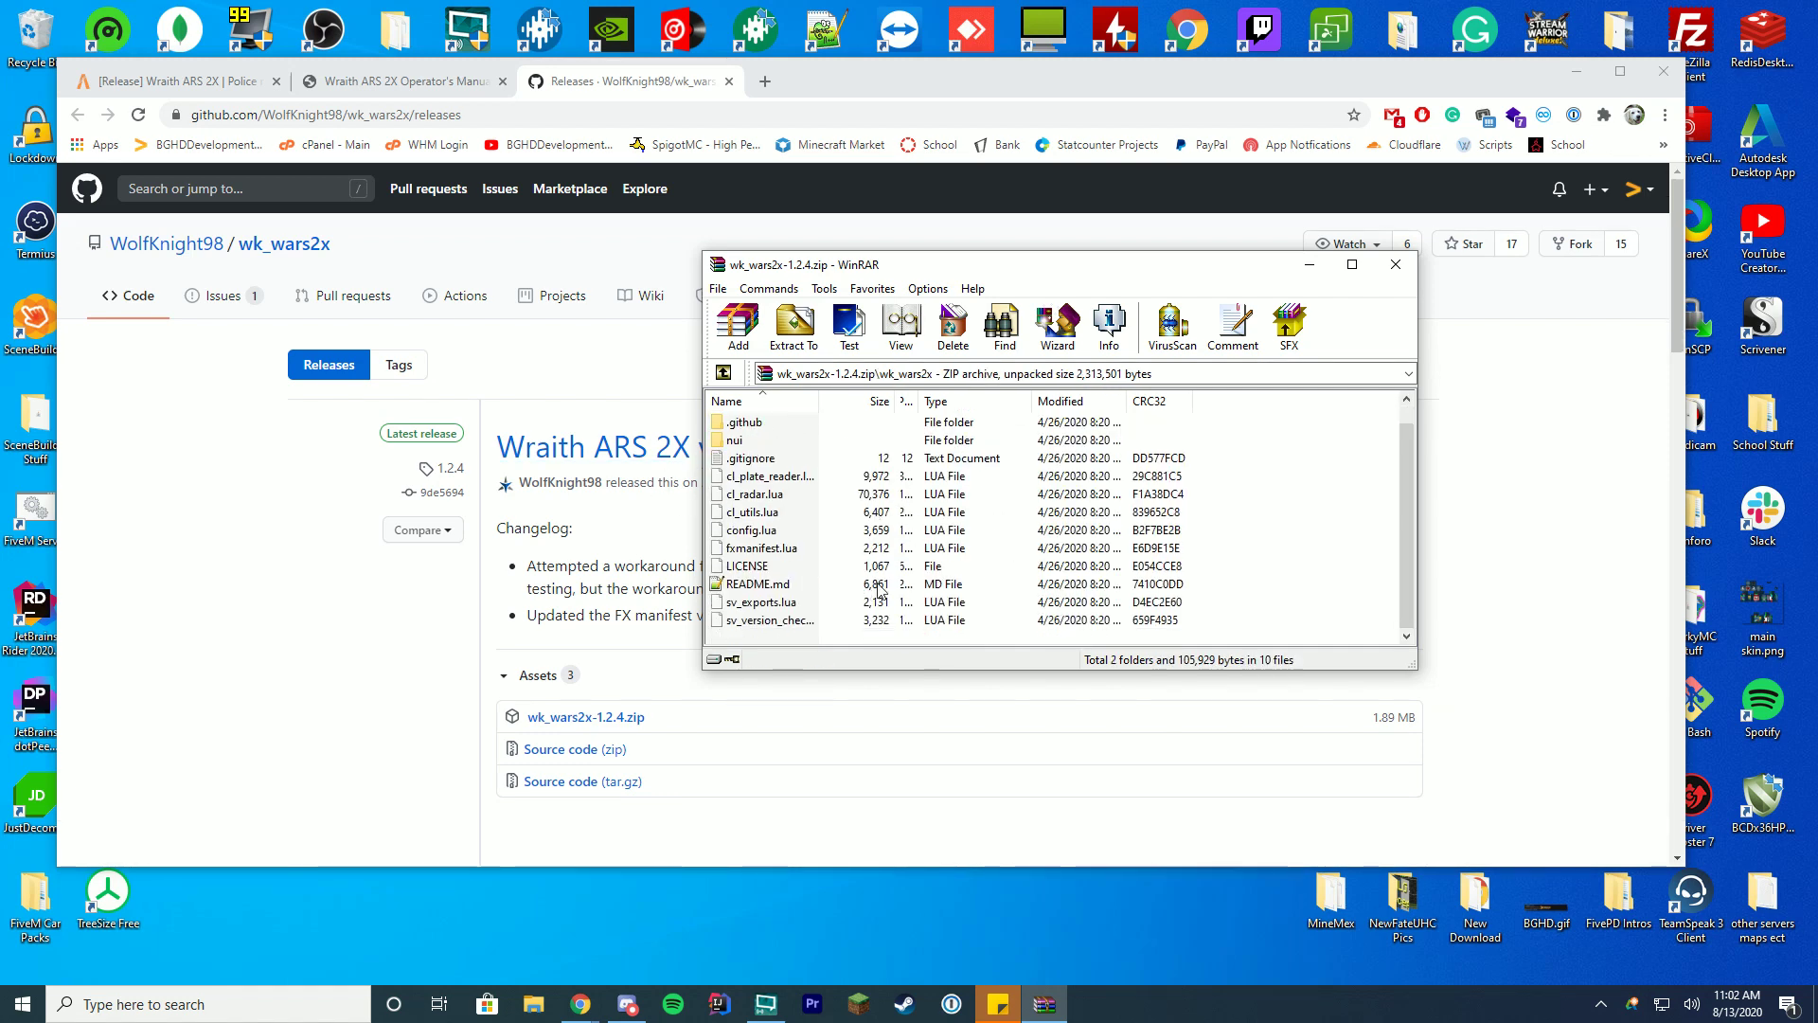
pyautogui.click(767, 422)
pyautogui.doubleClick(748, 423)
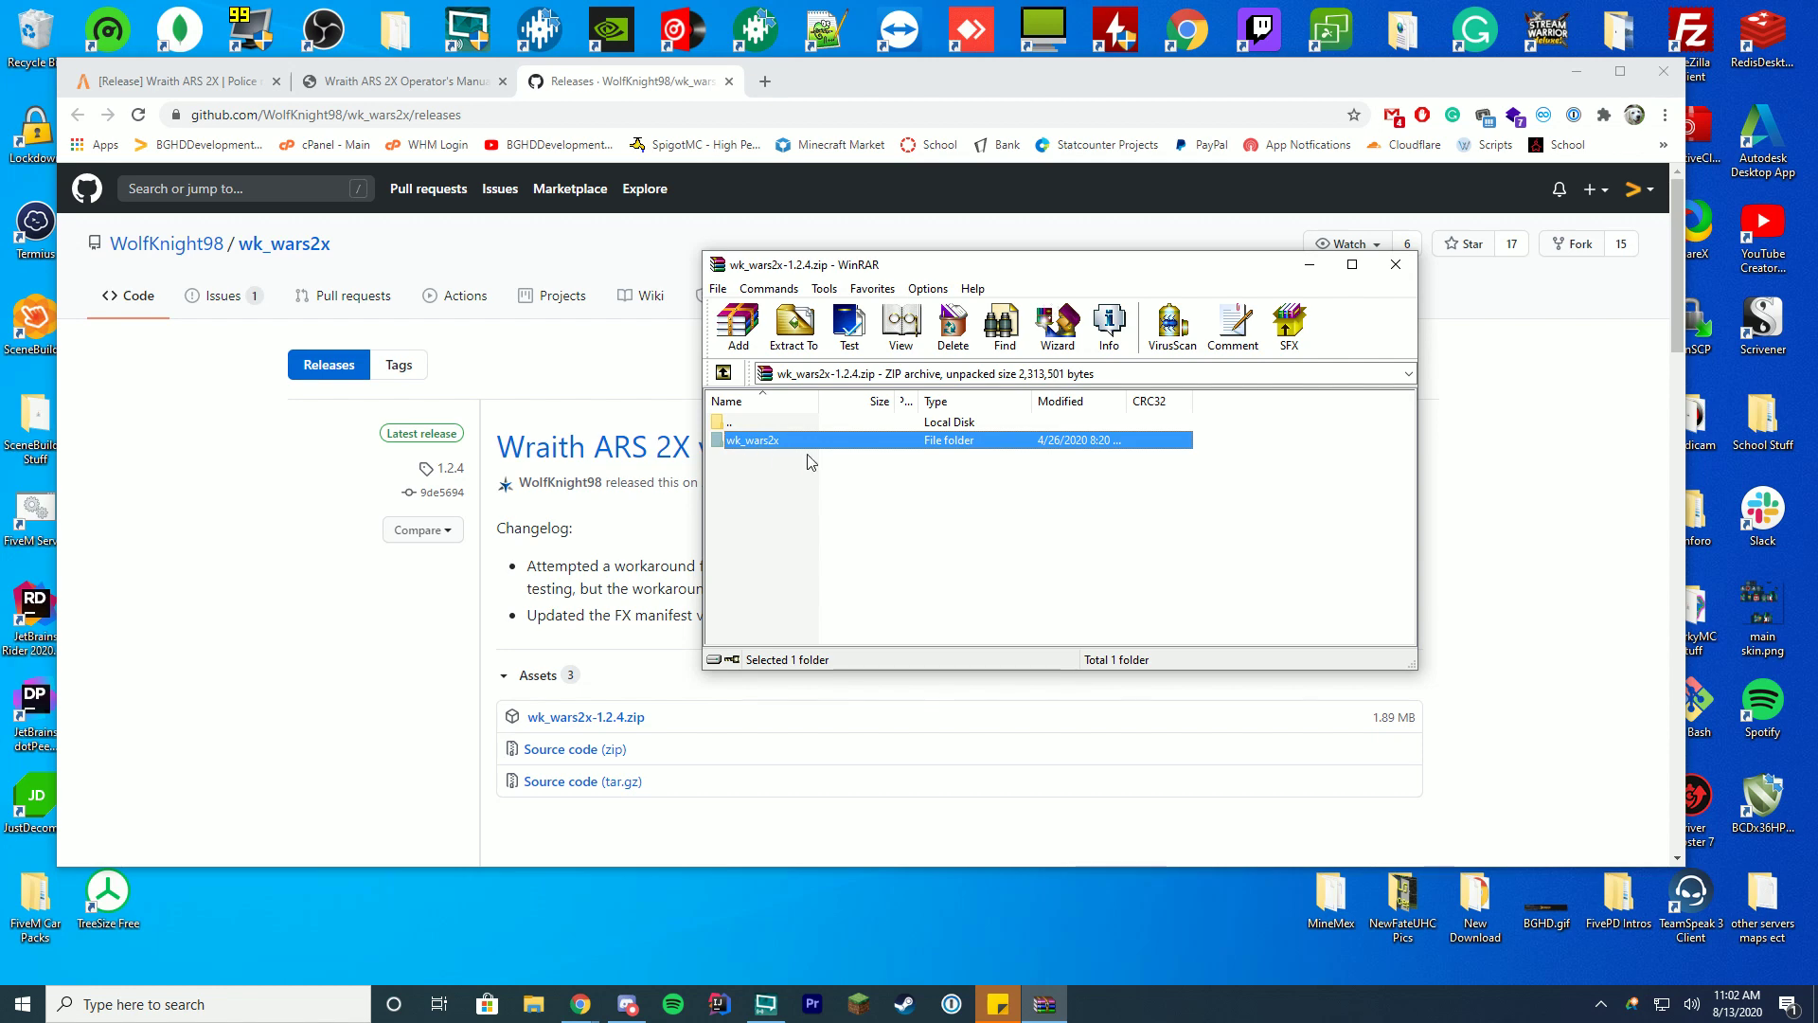
pyautogui.moveTo(828, 270); pyautogui.dragTo(1039, 302)
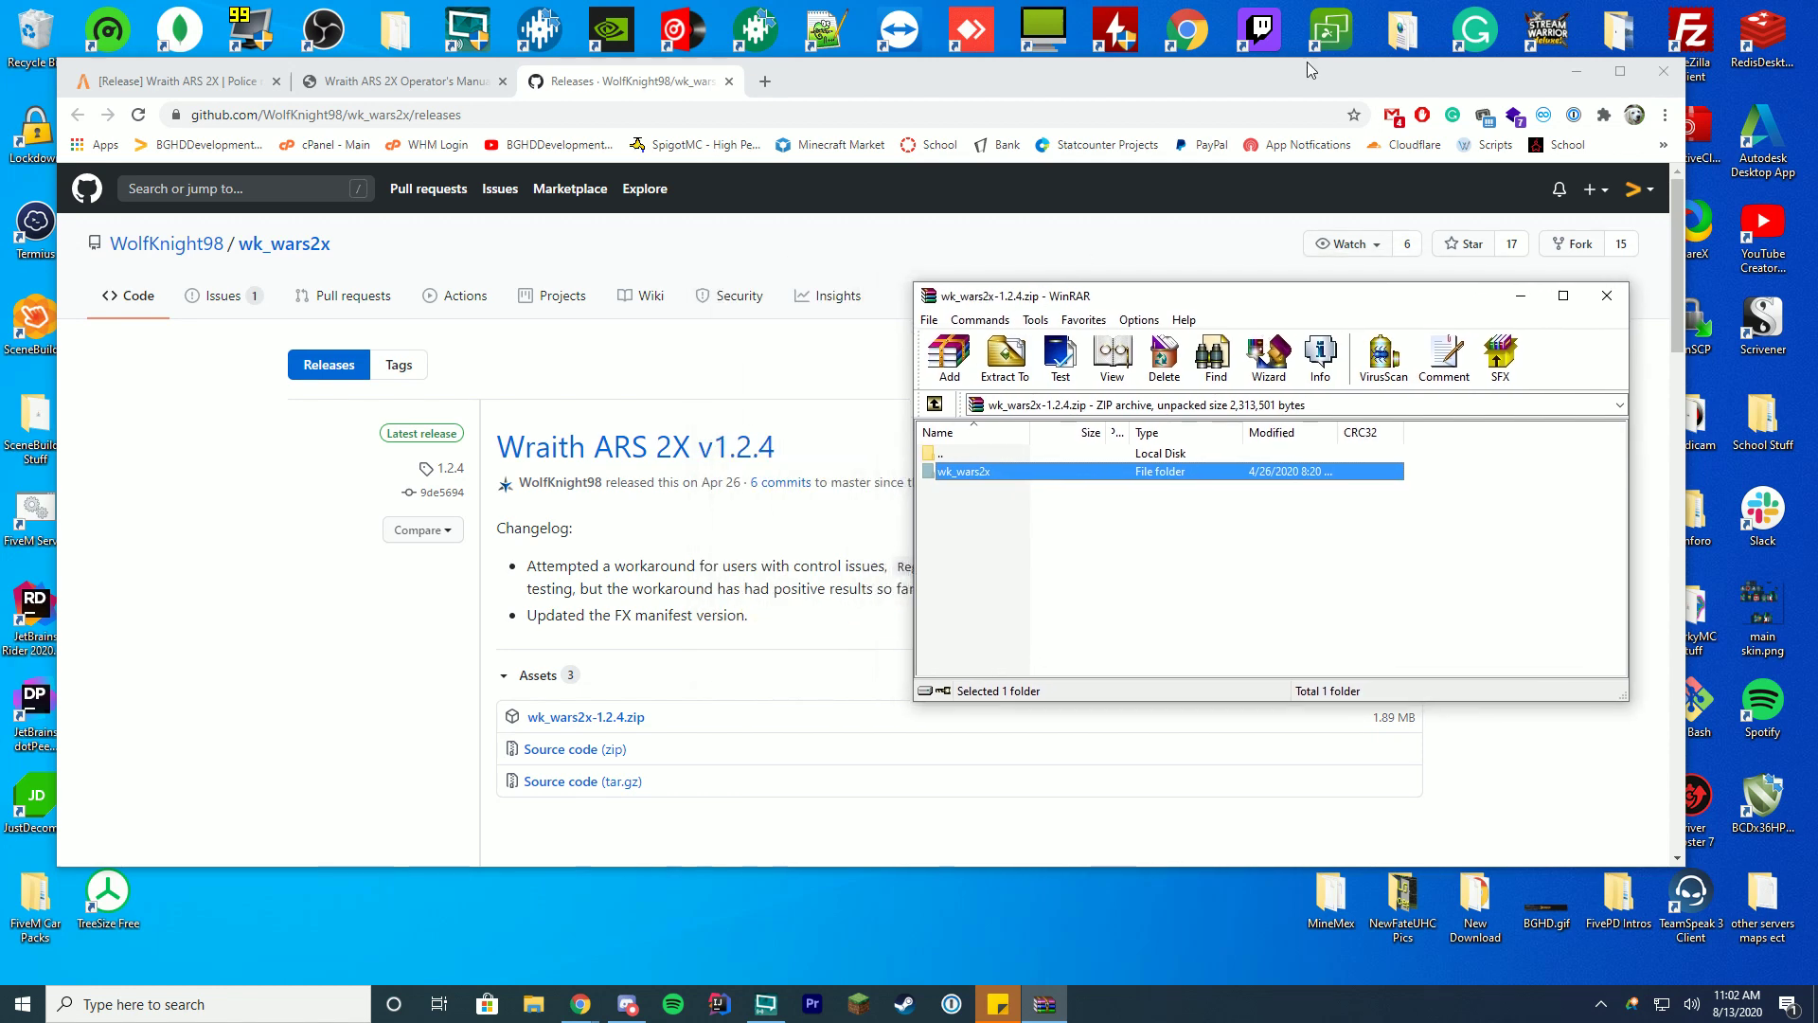
pyautogui.click(1573, 74)
# - Copy the wk_wars2x folder from WinRAR into the FiveM server-data resources folder
pyautogui.doubleClick(323, 705)
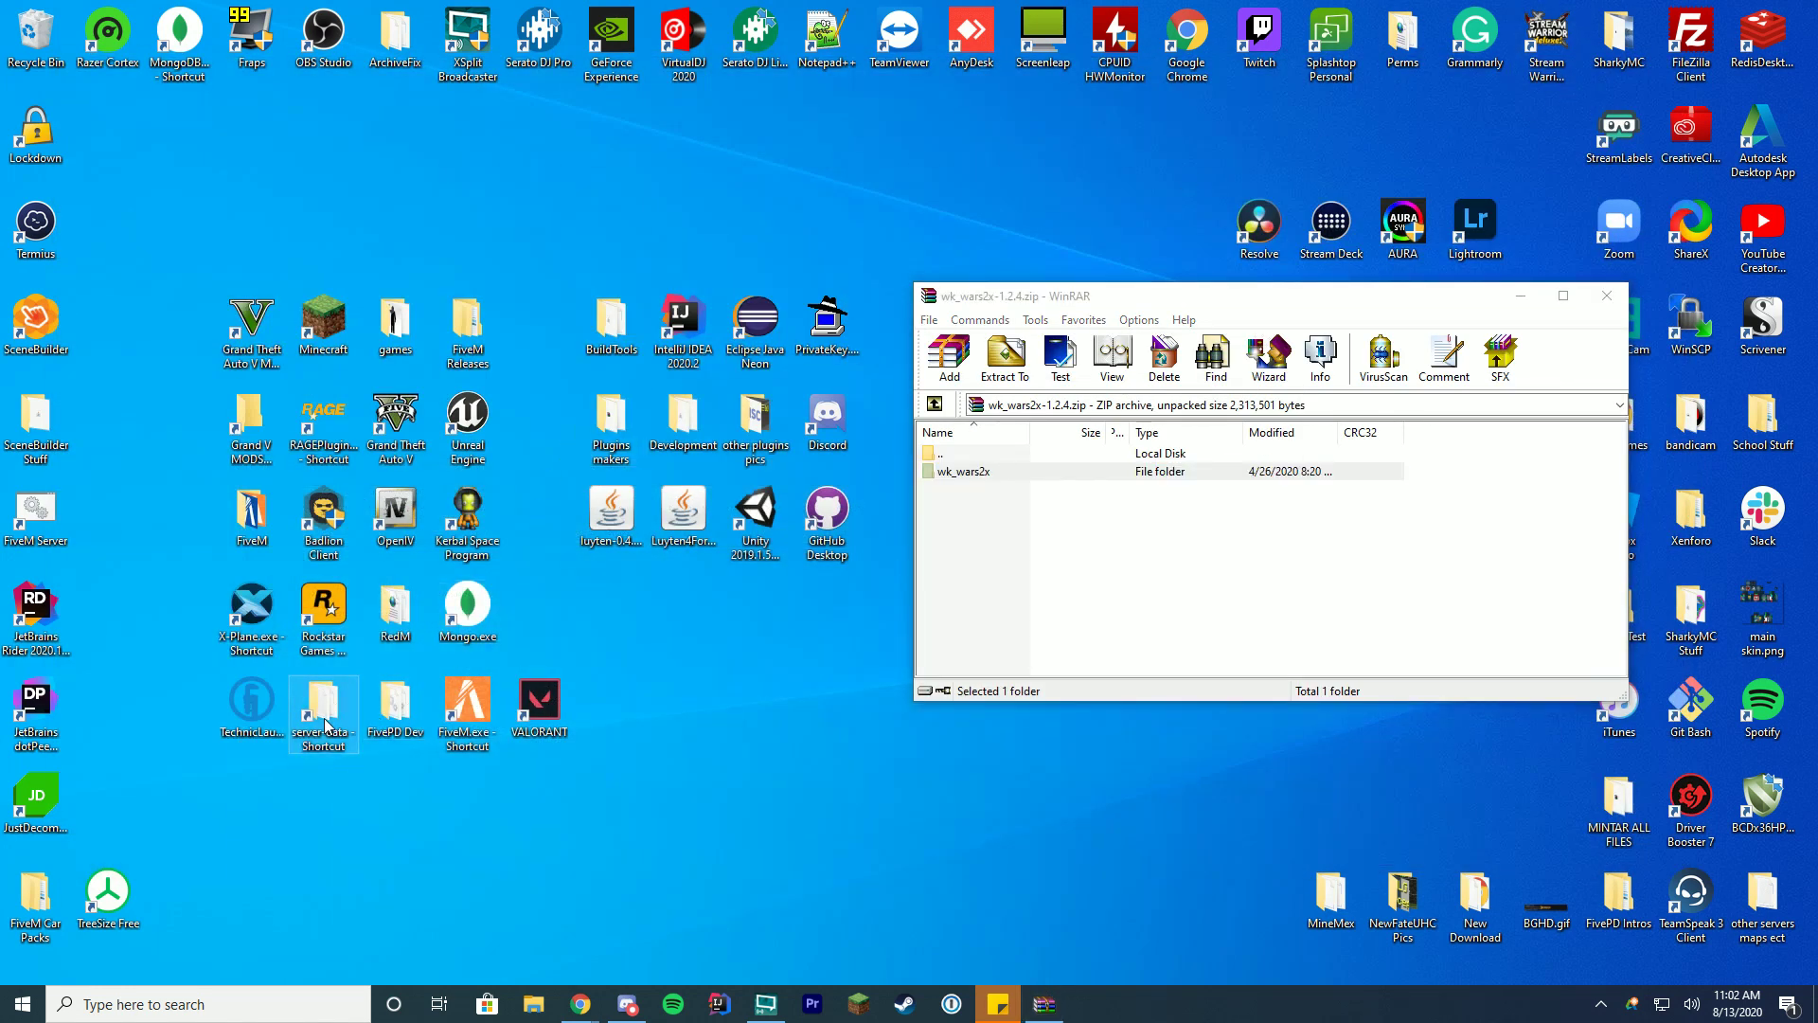
pyautogui.moveTo(1083, 110); pyautogui.dragTo(553, 145)
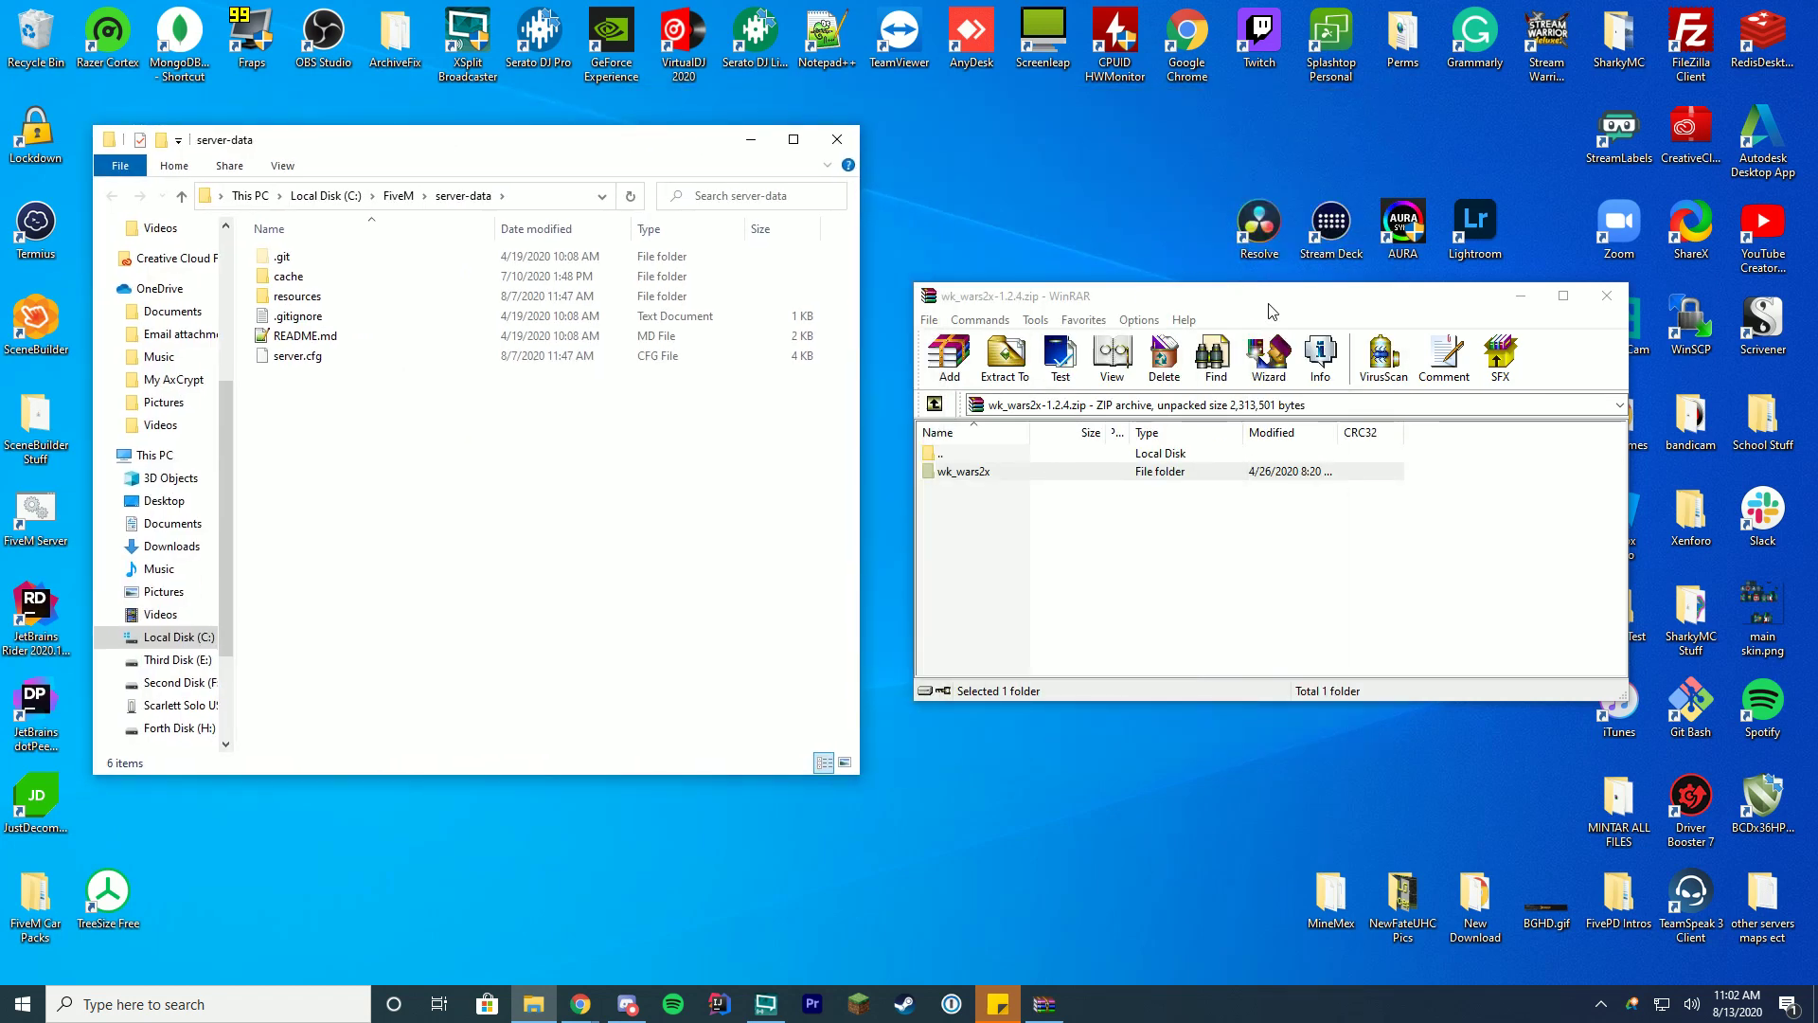
pyautogui.moveTo(1266, 313); pyautogui.dragTo(1252, 246)
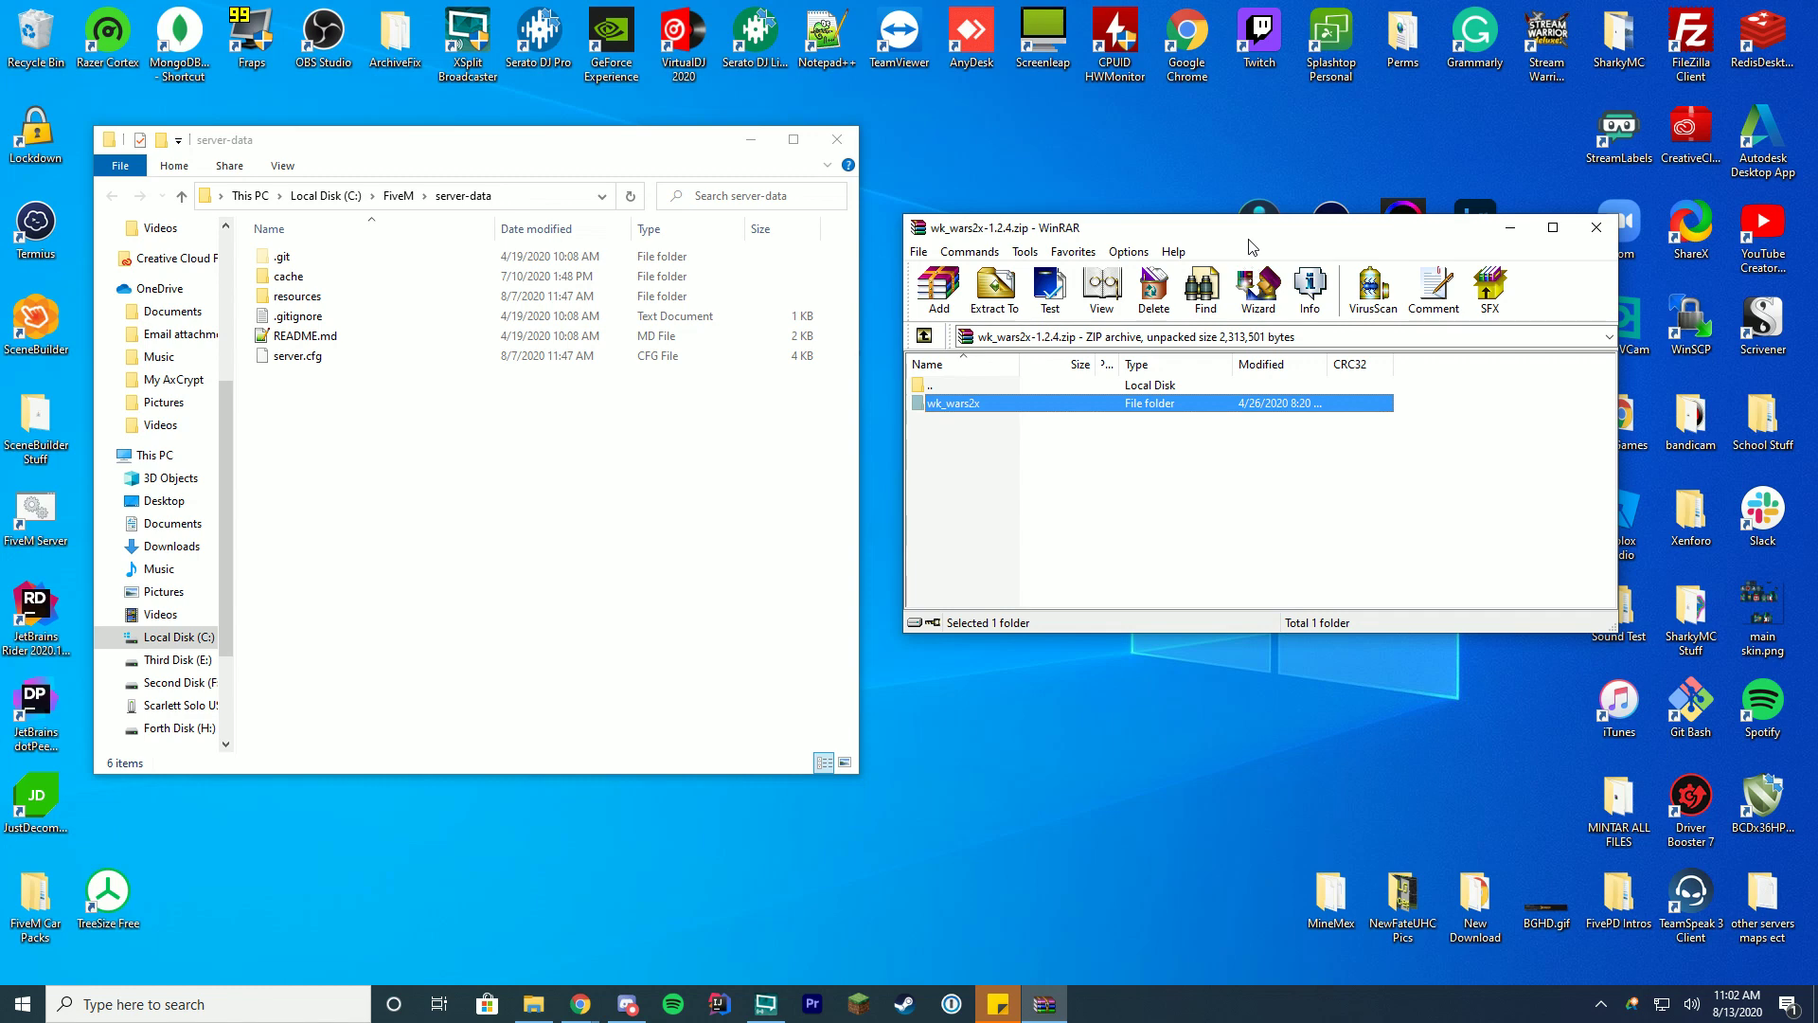
pyautogui.doubleClick(302, 296)
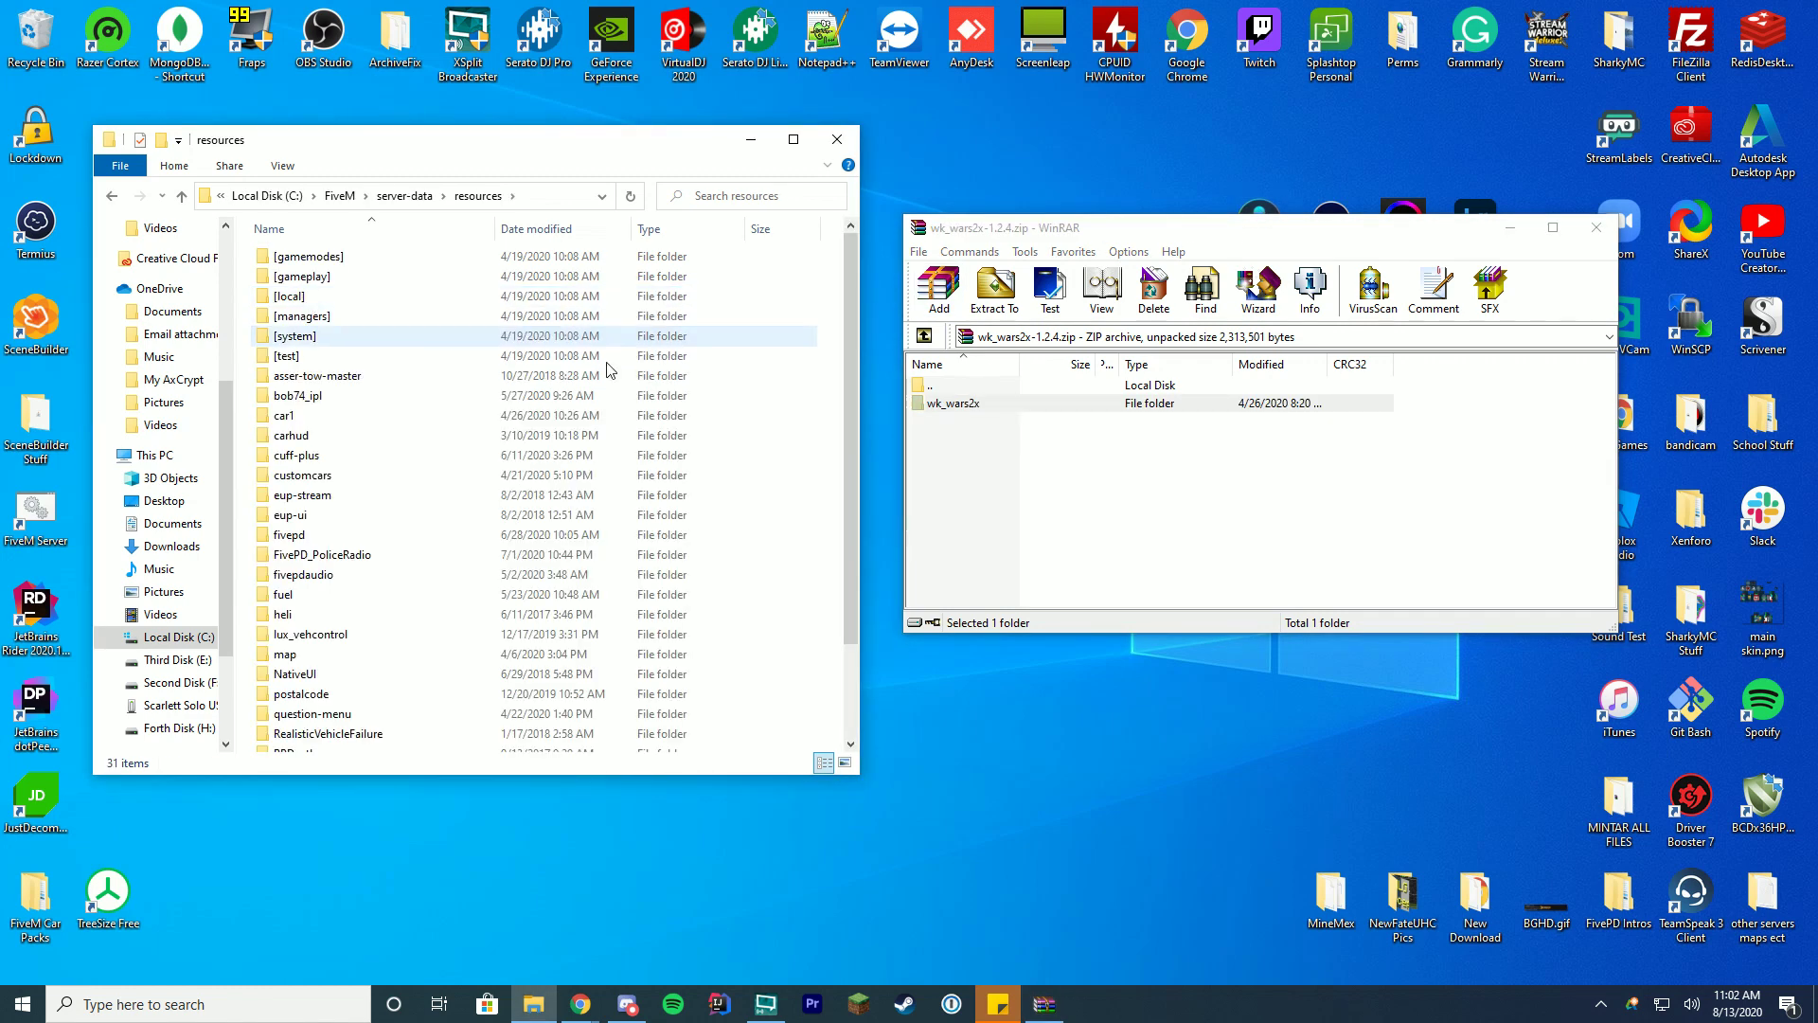
pyautogui.moveTo(932, 405); pyautogui.dragTo(838, 379)
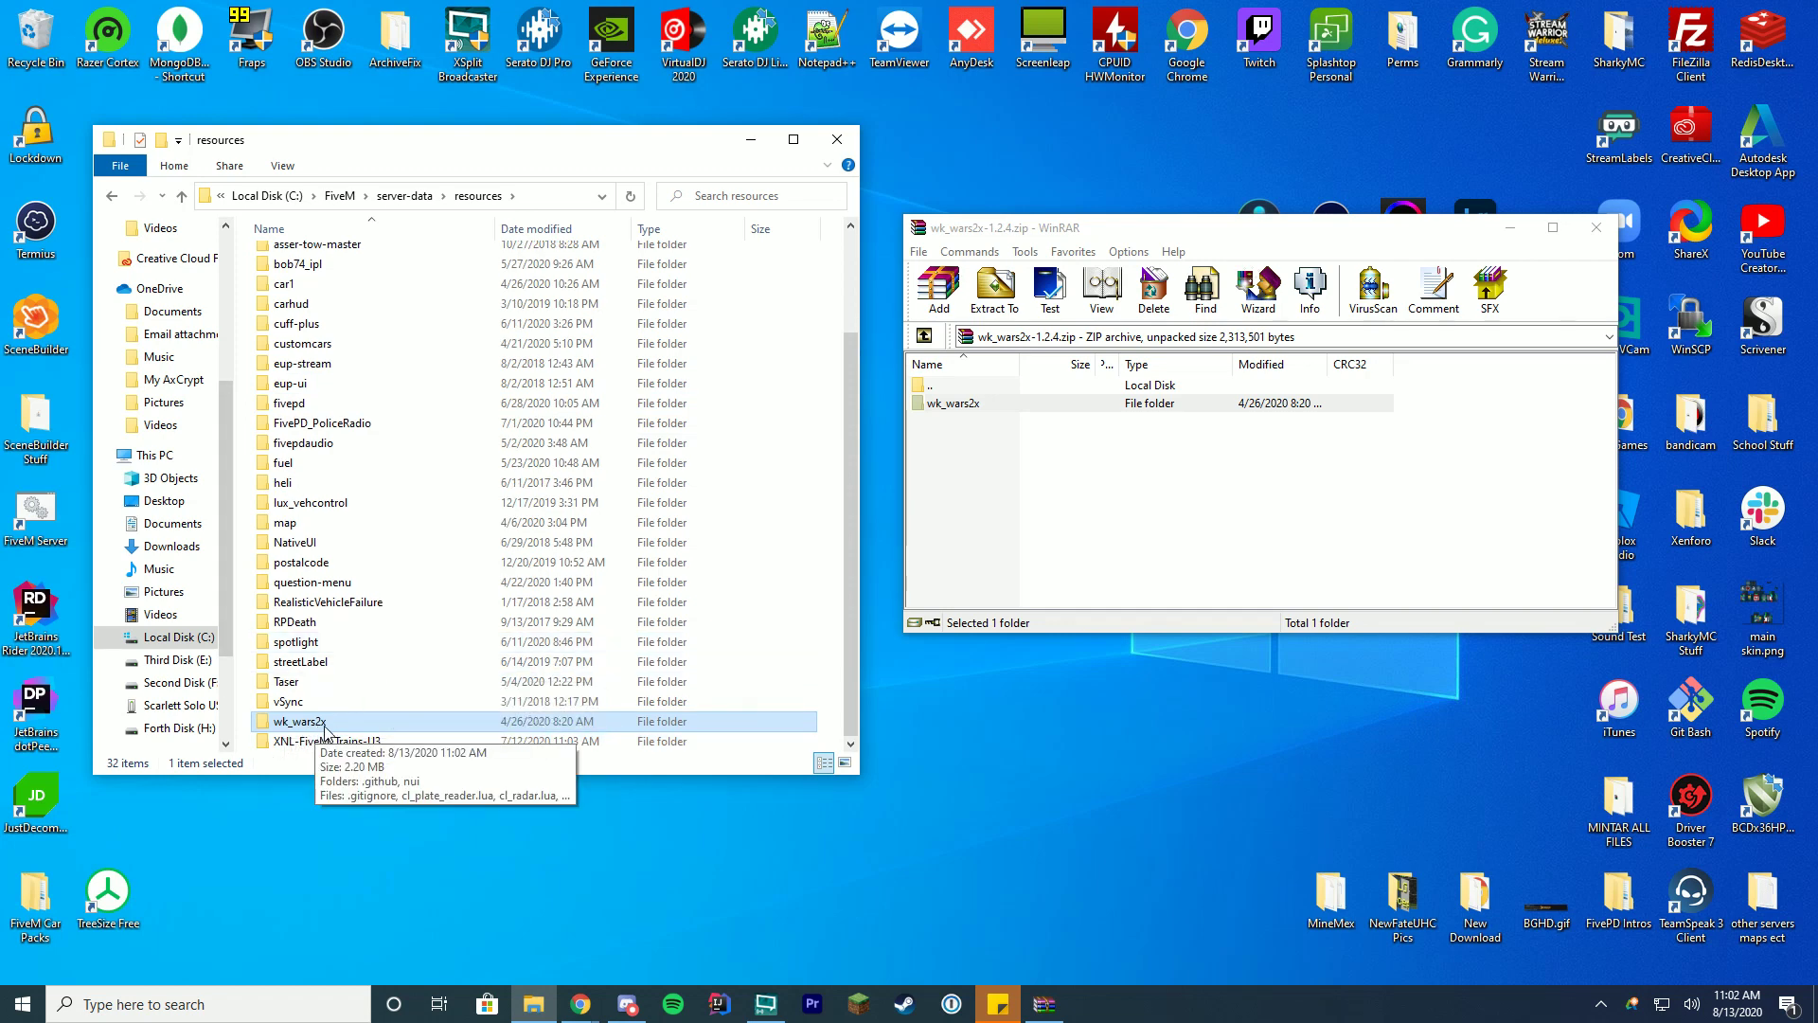
# - Check the forum's installation step 3 about wk_wars2x in Chrome, then minimise the browser
pyautogui.click(580, 1004)
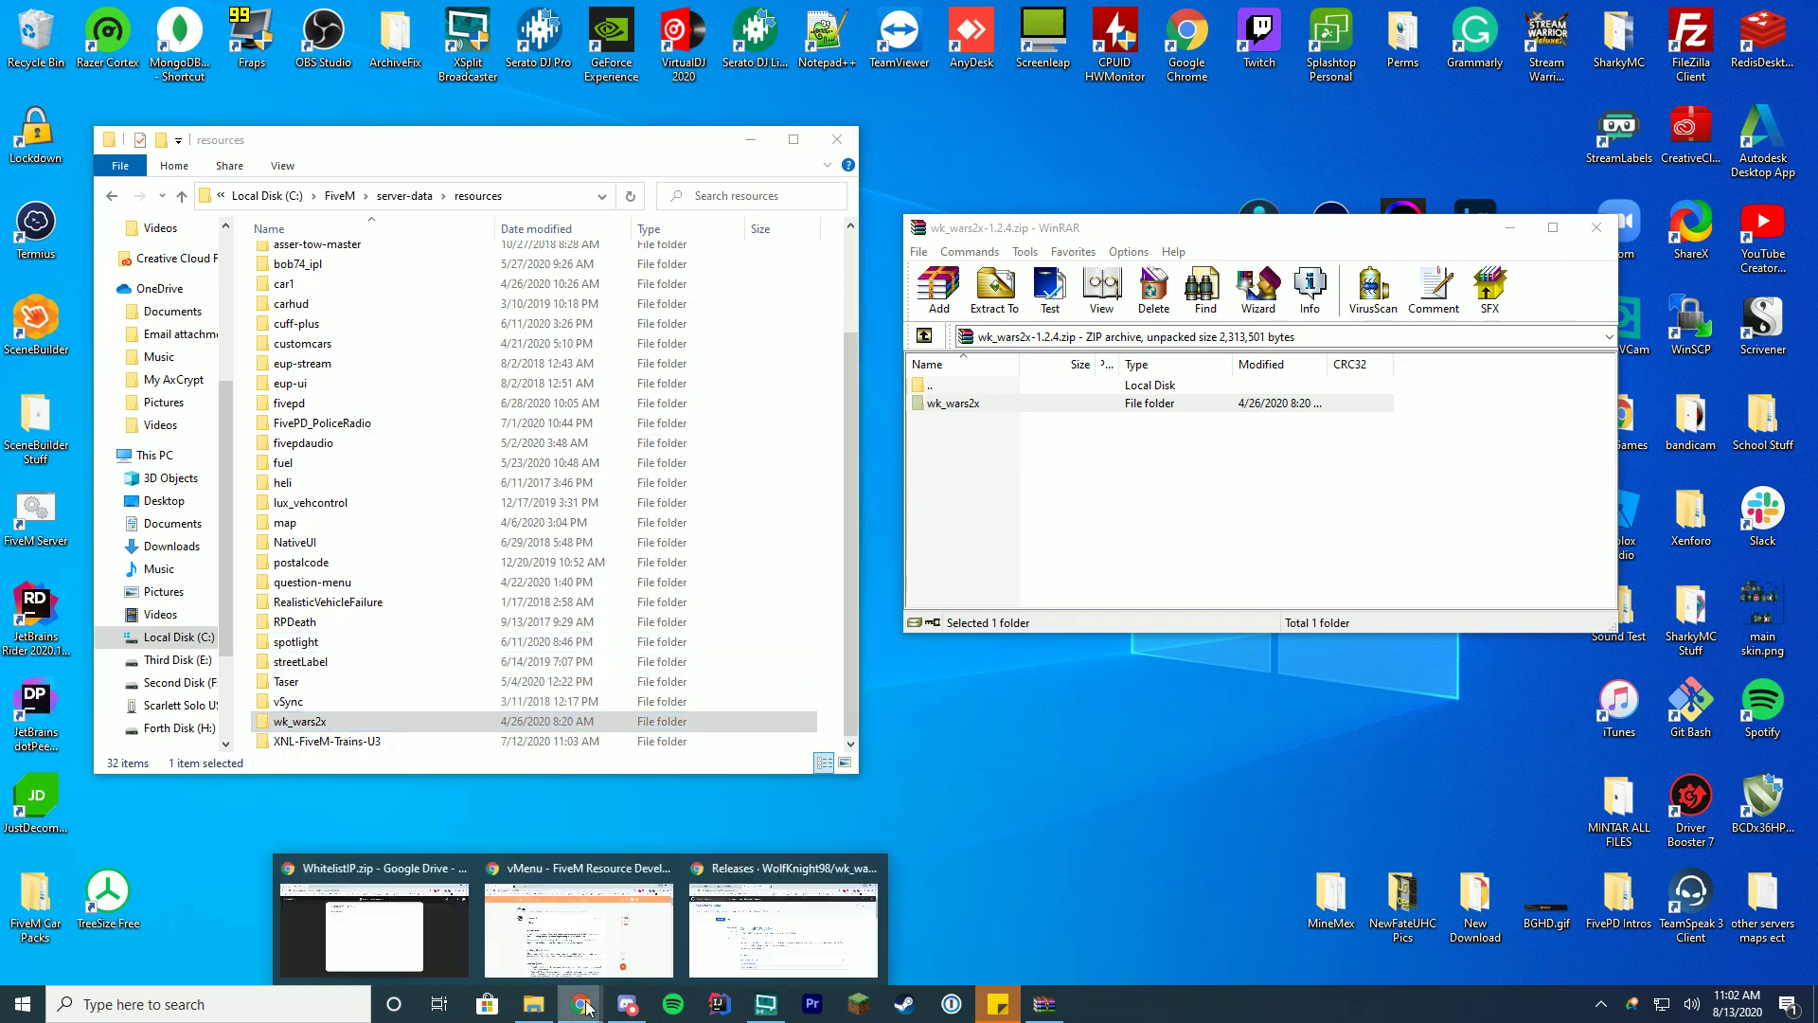
pyautogui.click(820, 956)
pyautogui.hotkey('ctrl', '1')
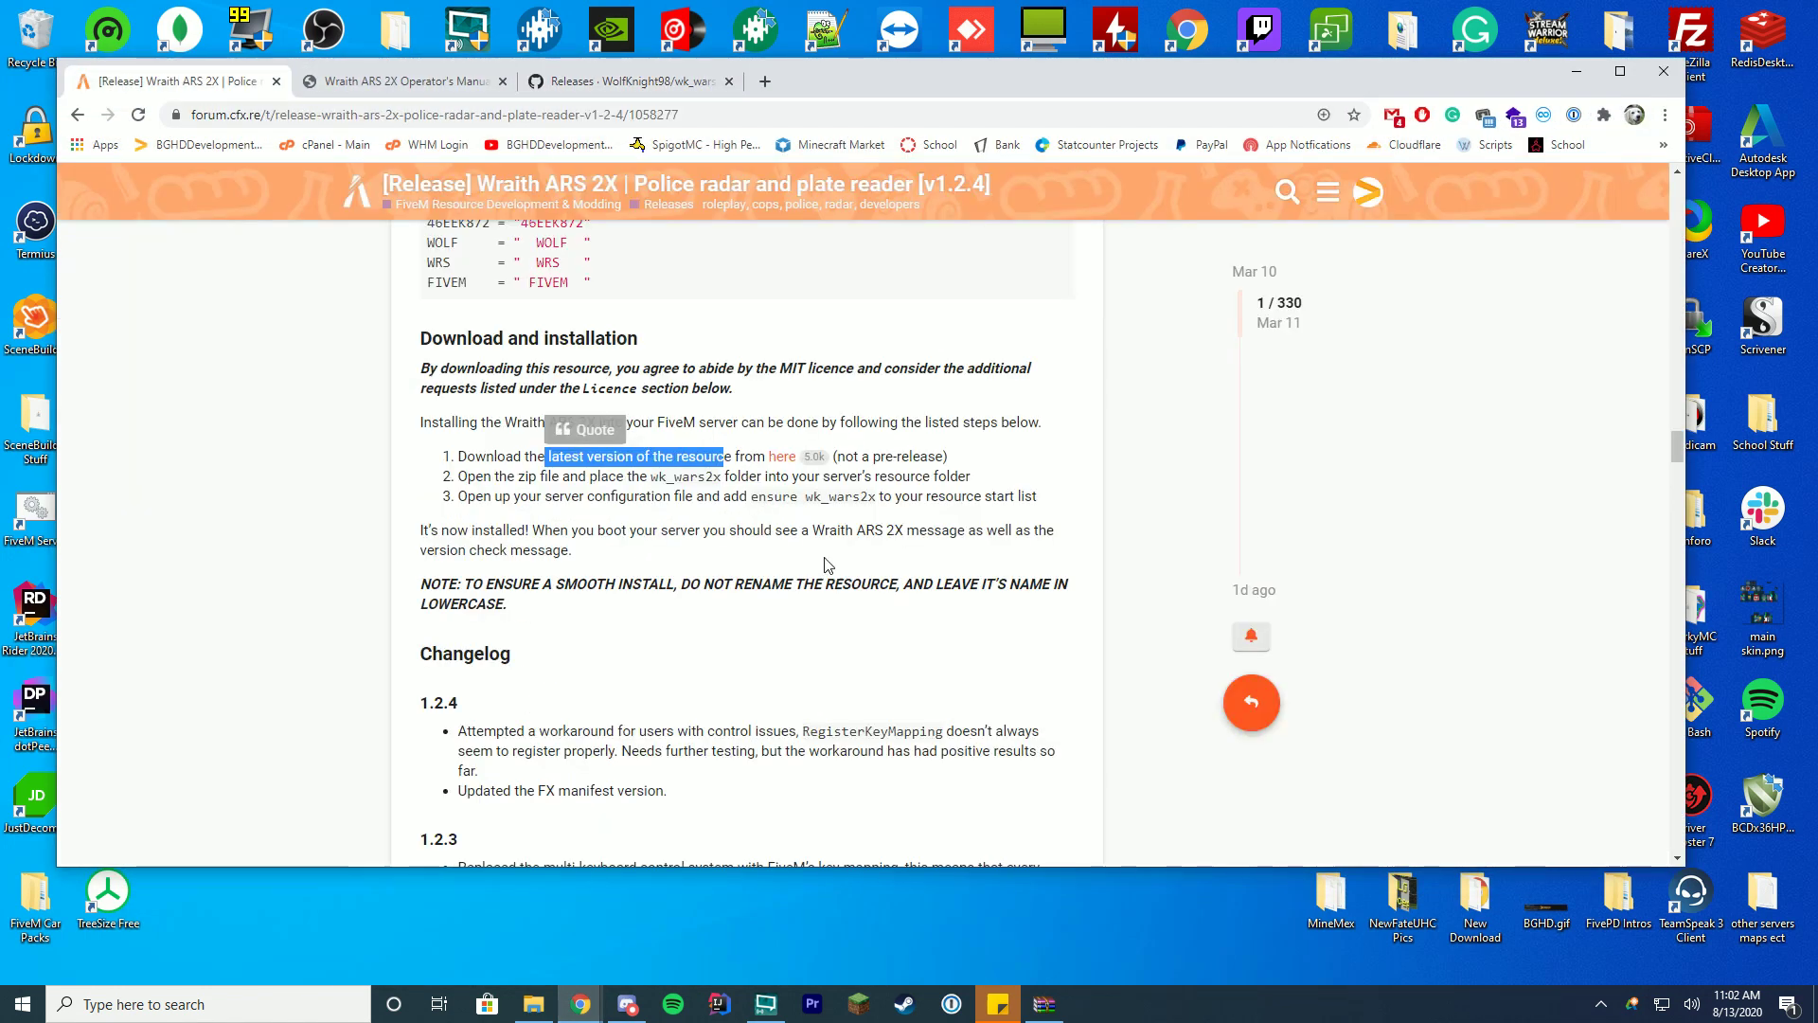
pyautogui.scroll(-1, 824, 565)
pyautogui.moveTo(589, 381); pyautogui.dragTo(992, 426)
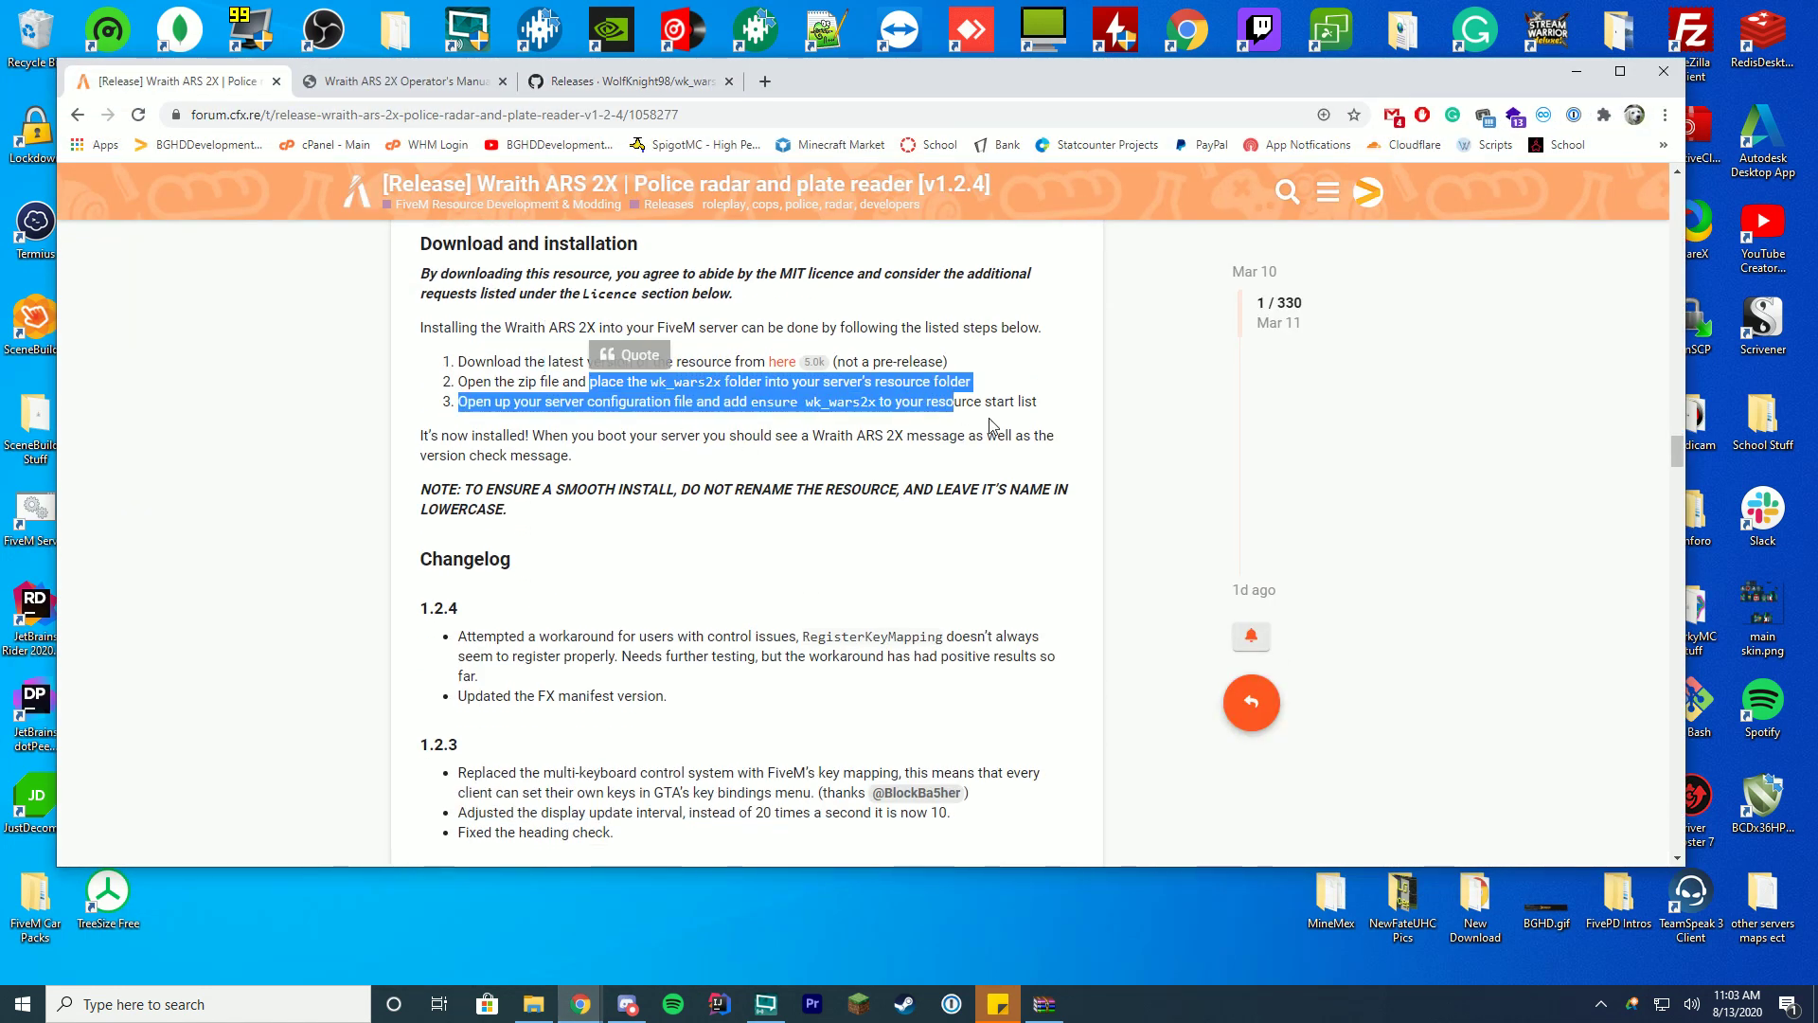
pyautogui.click(991, 426)
pyautogui.doubleClick(829, 401)
pyautogui.click(830, 401)
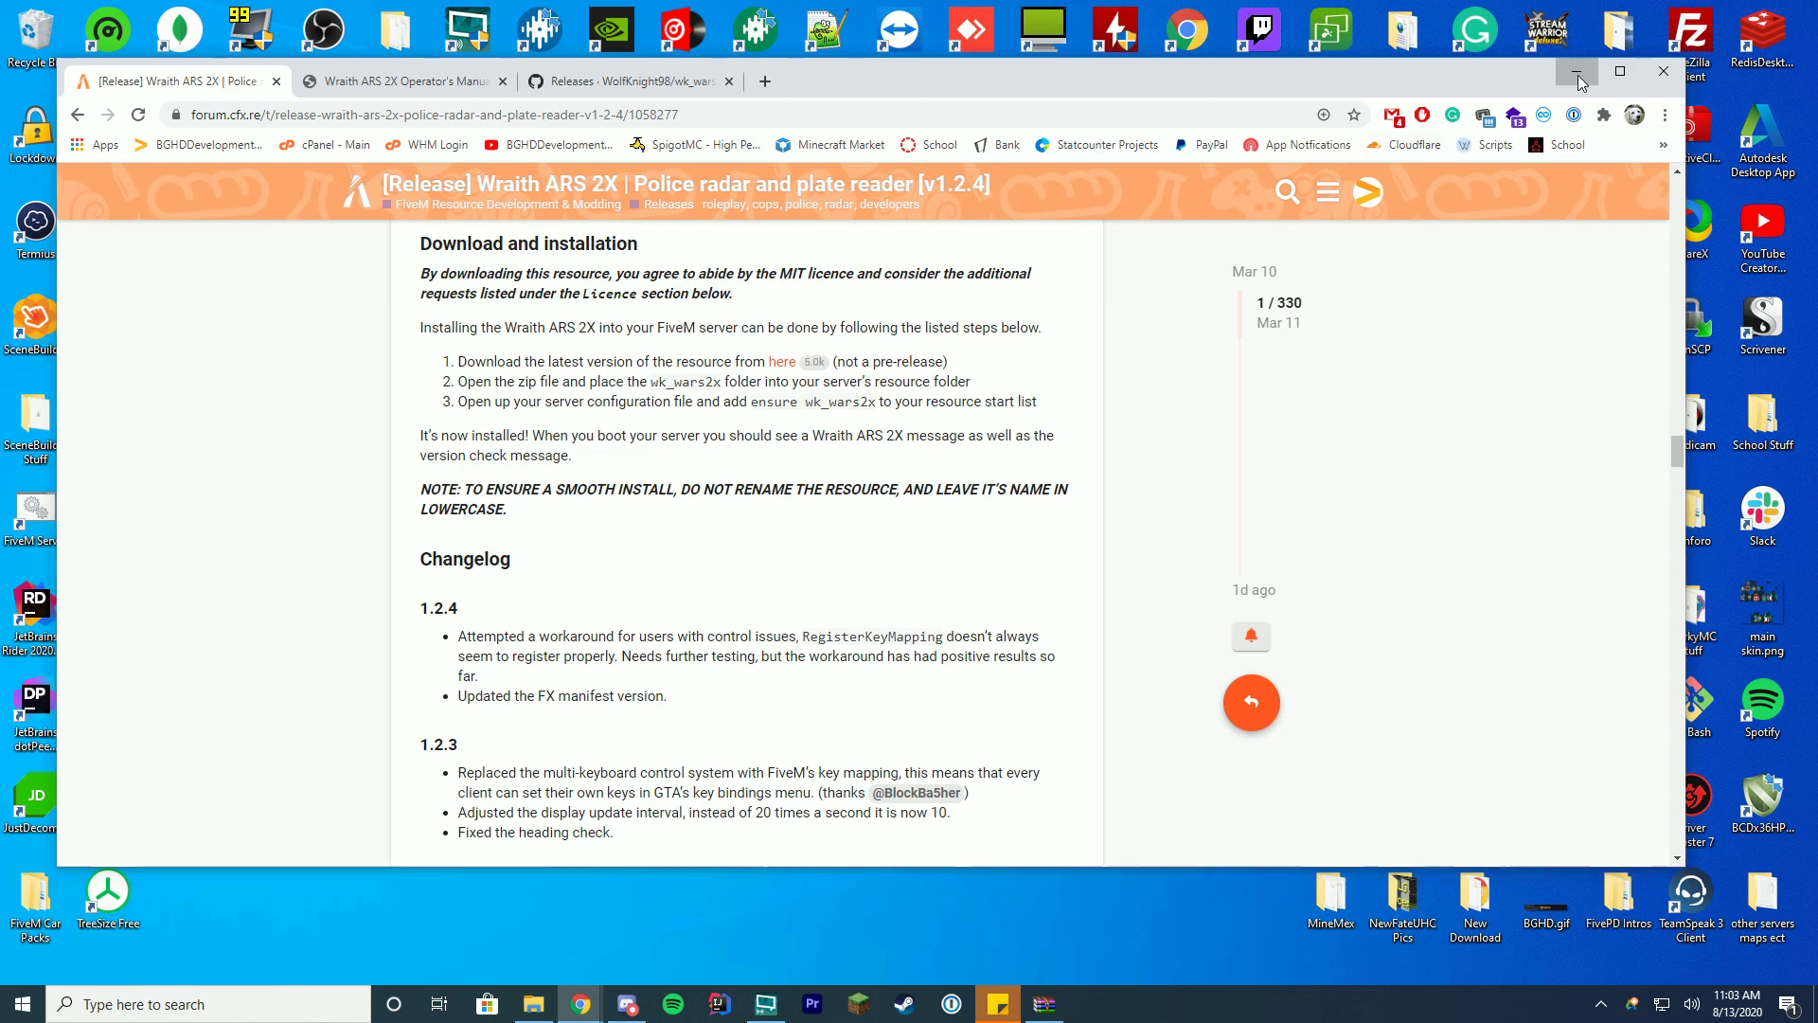
pyautogui.click(1576, 73)
# - Keep the folder name wk_wars2x, close WinRAR, and go up to server-data
pyautogui.rightClick(338, 727)
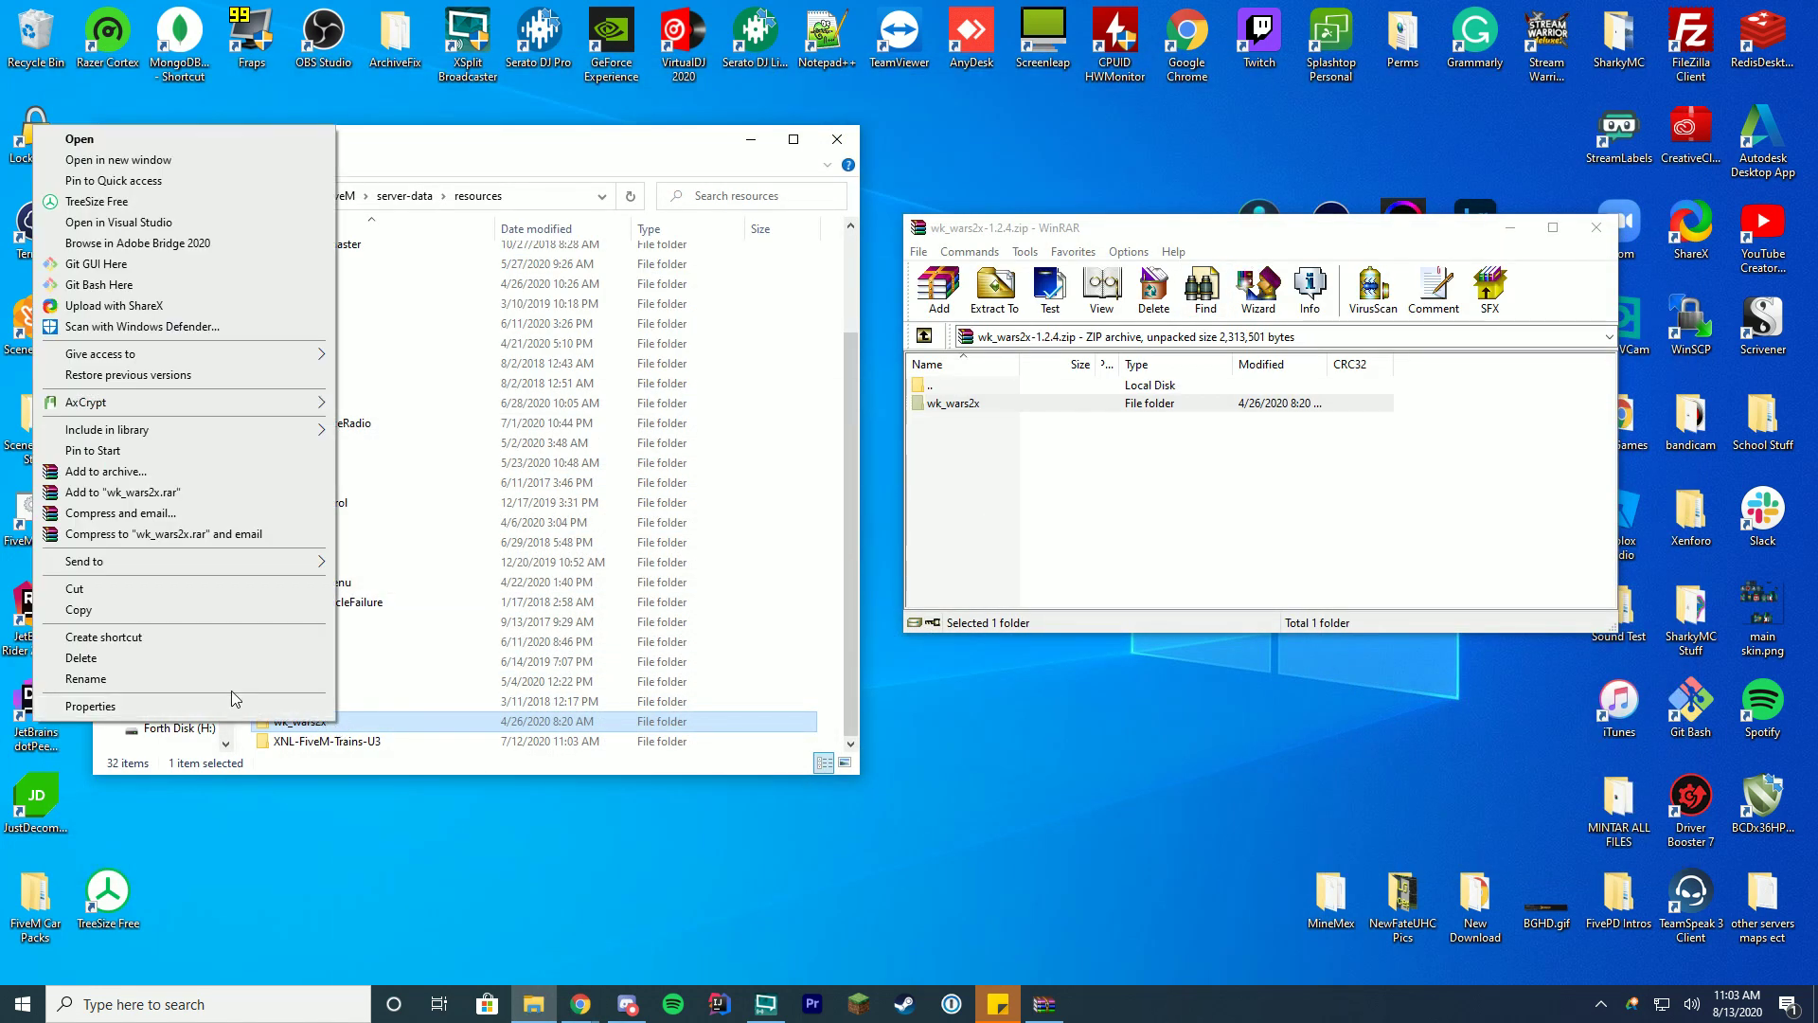
pyautogui.click(225, 684)
pyautogui.click(831, 684)
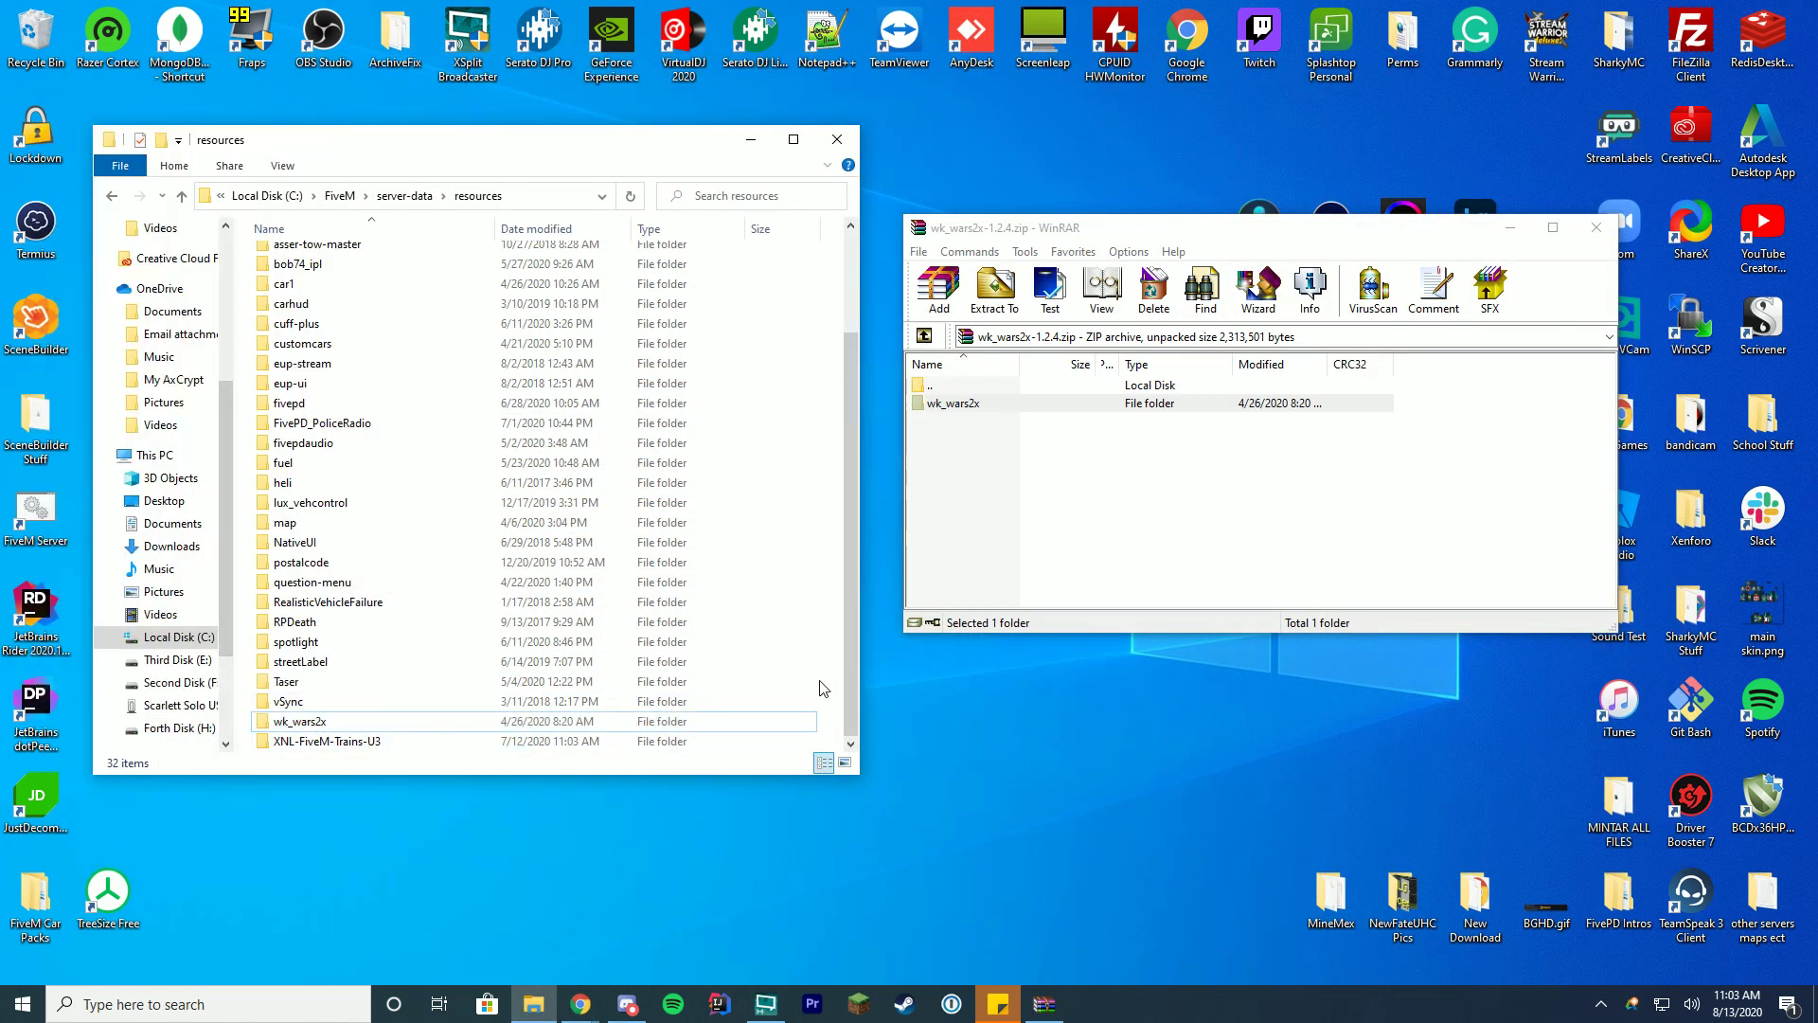
pyautogui.click(1579, 227)
pyautogui.moveTo(650, 137); pyautogui.dragTo(1021, 107)
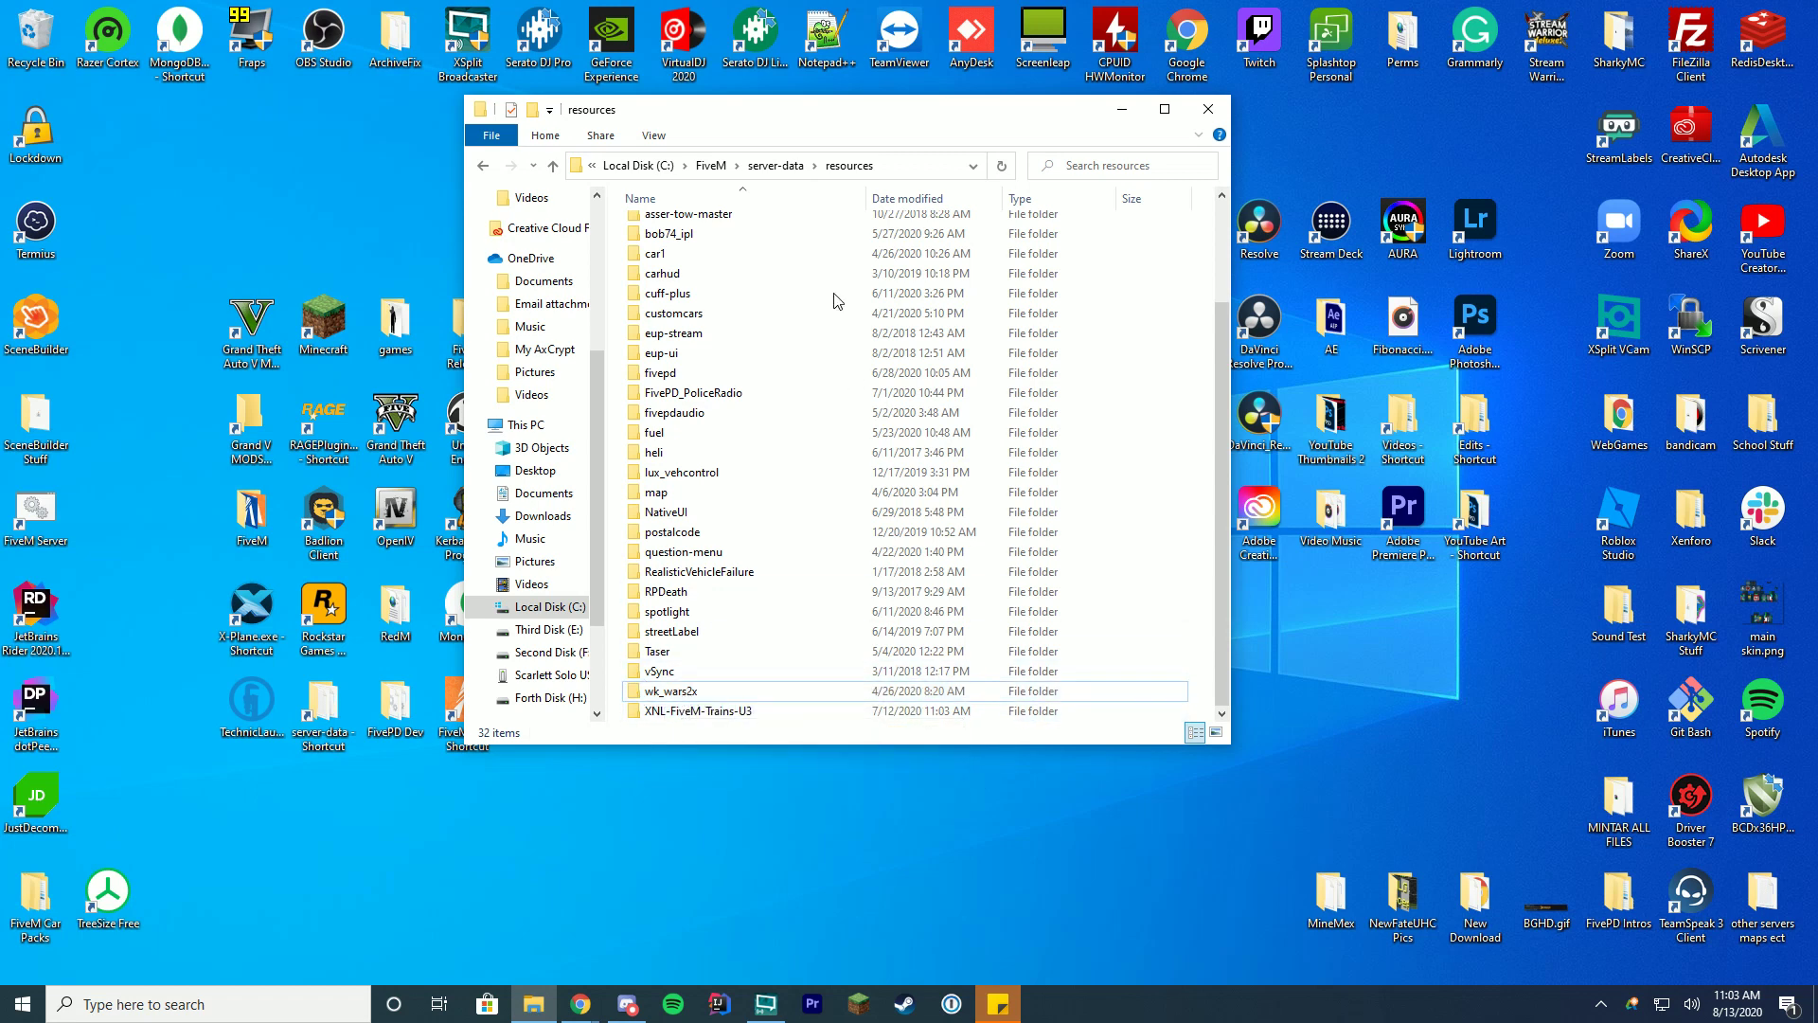
pyautogui.click(775, 165)
# - Add 'ensure wk_wars2x' as line 39 of server.cfg in Notepad++ and save it
pyautogui.rightClick(651, 333)
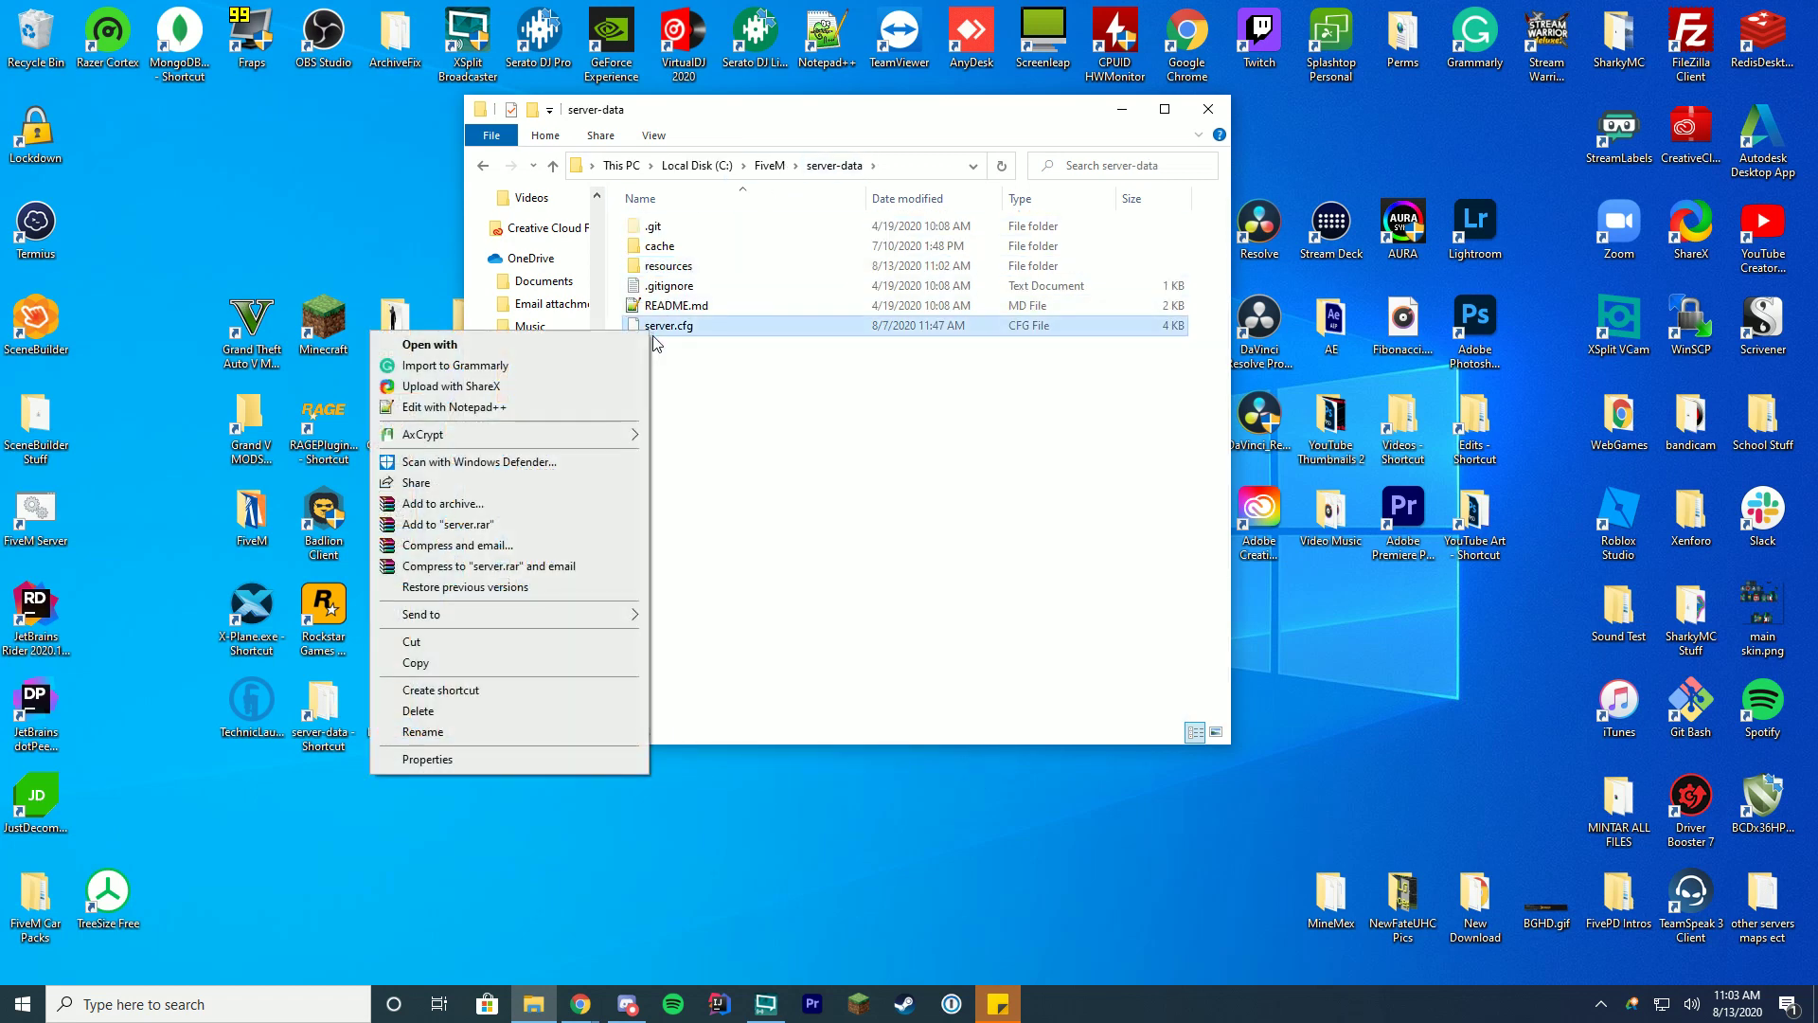
pyautogui.click(568, 406)
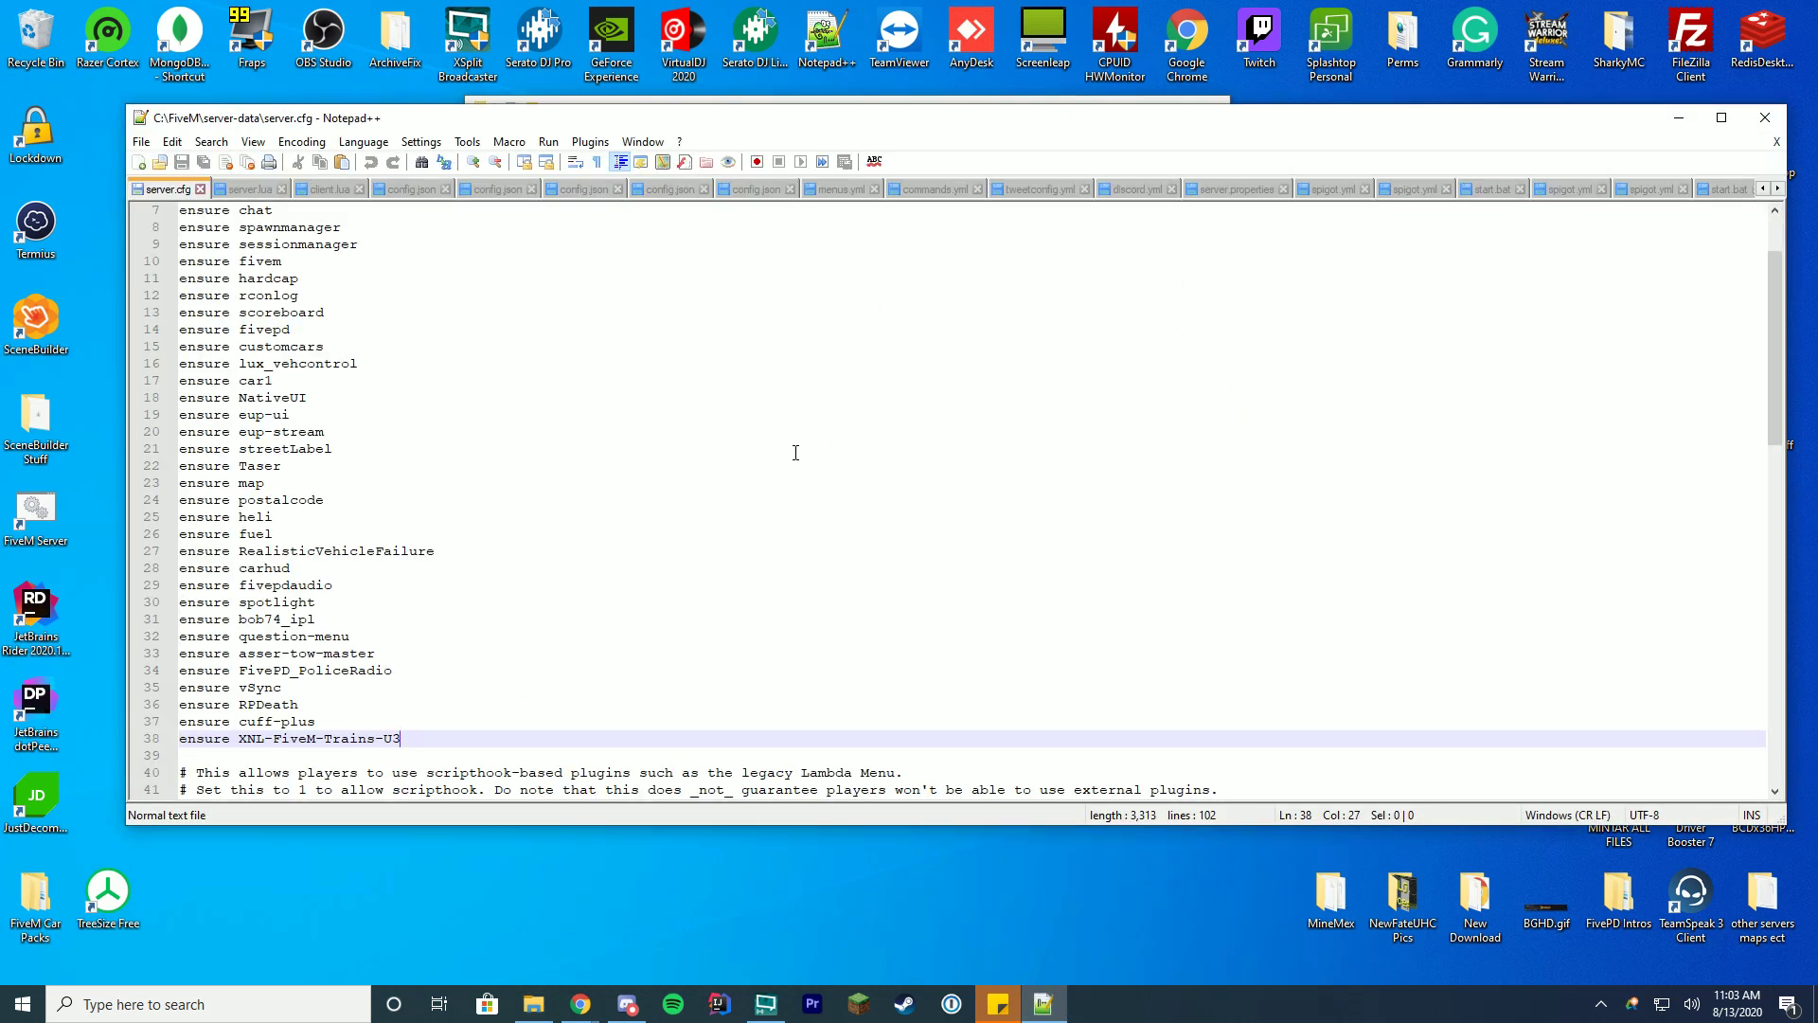
pyautogui.press('Return')
pyautogui.write('ensure wk_wars2x')
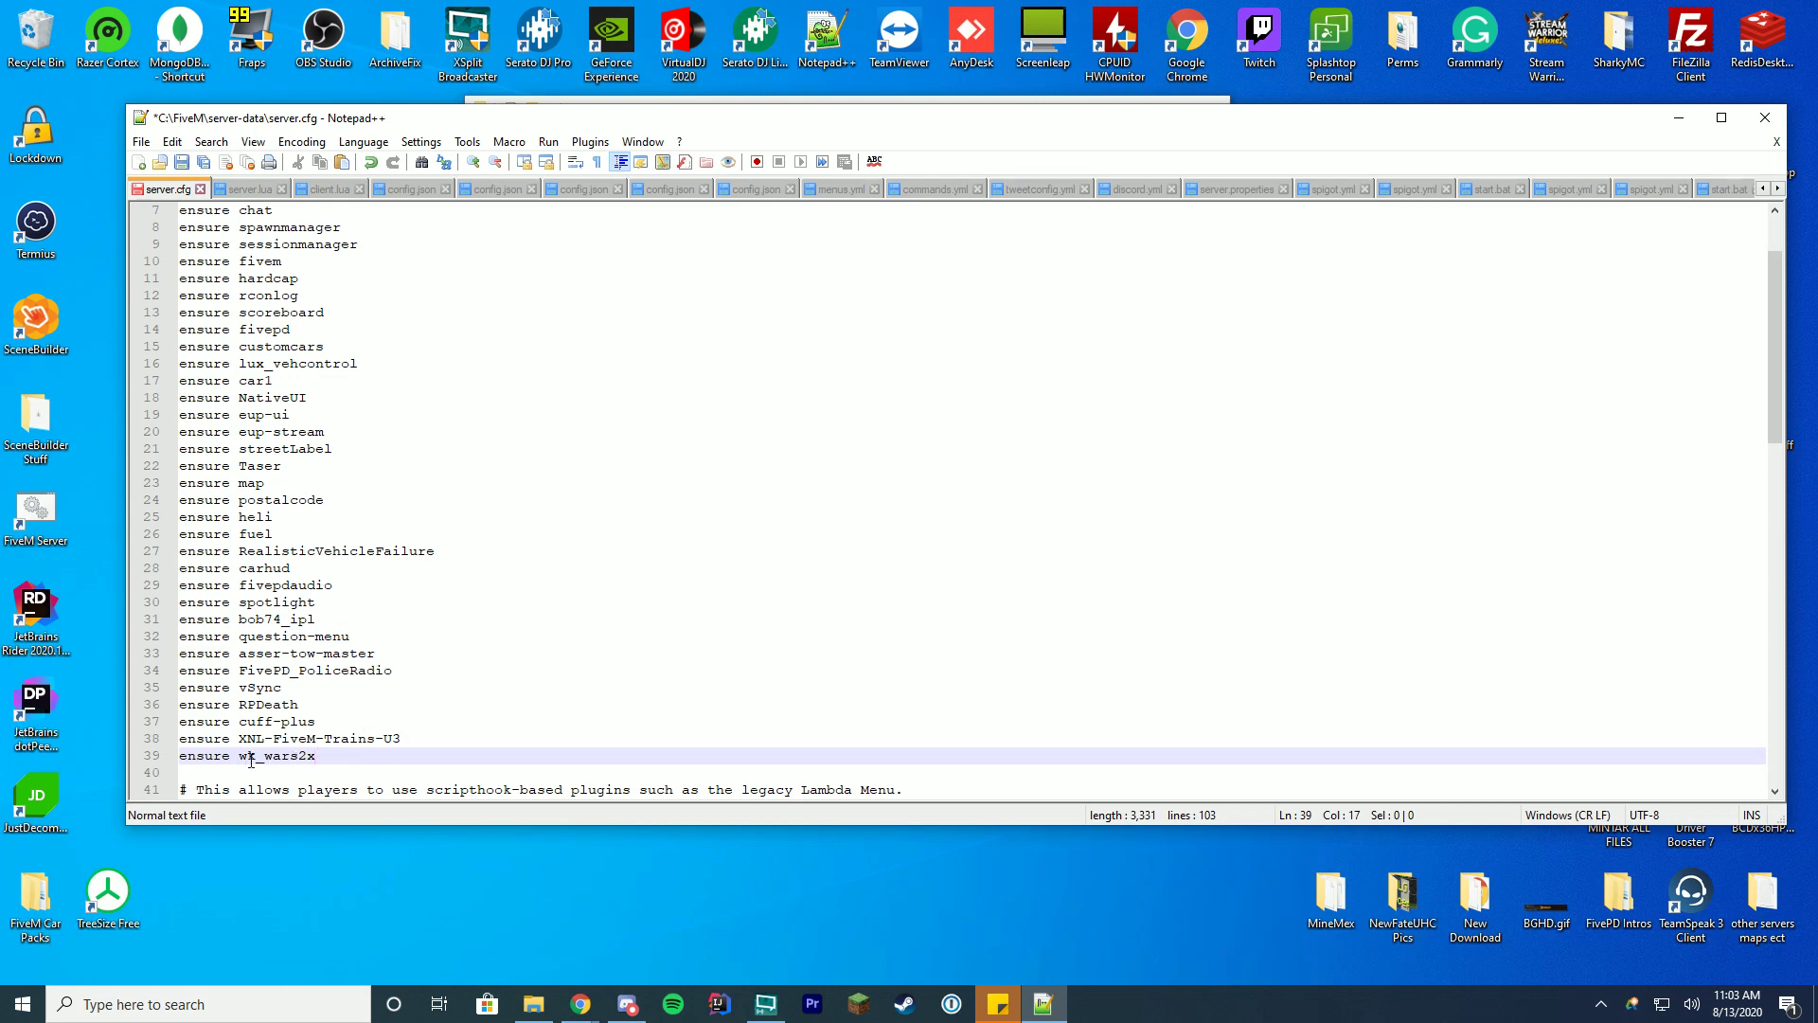
pyautogui.hotkey('ctrl', 's')
pyautogui.click(1767, 118)
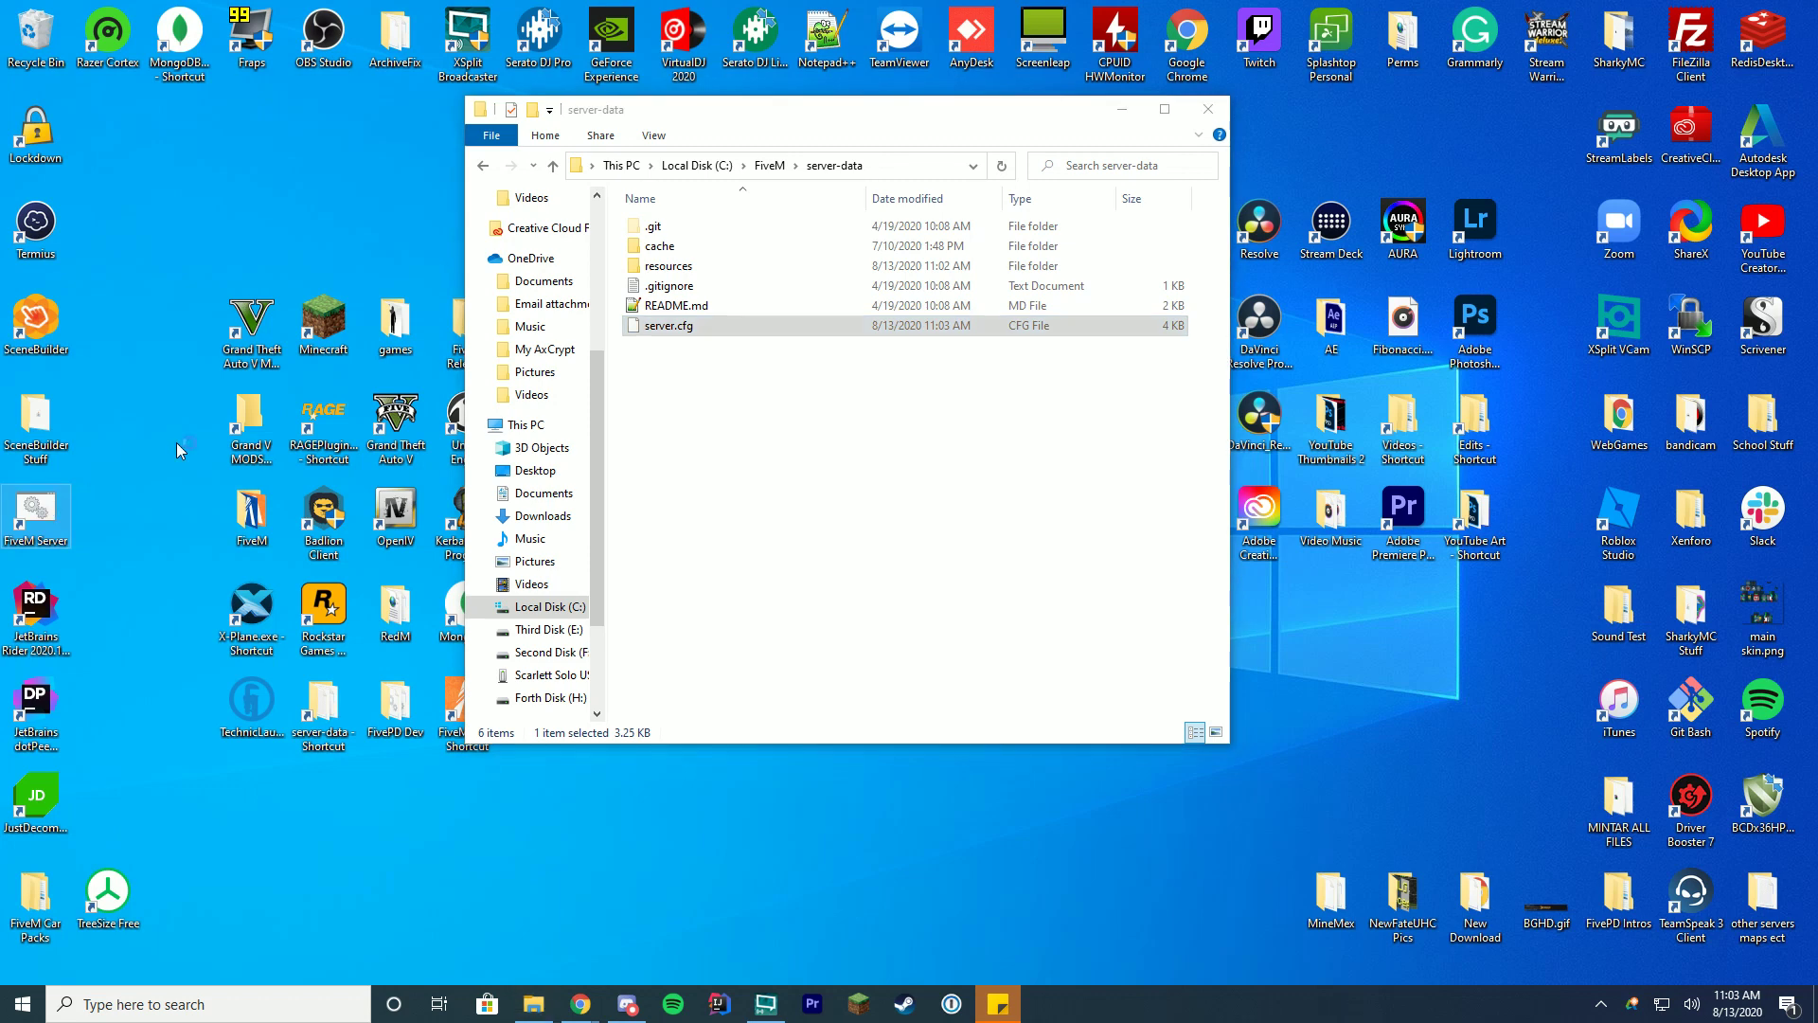
# - Launch the FiveM client and scroll the server console to the Wraith ARS 2X 1.2.4 banner
pyautogui.moveTo(771, 170); pyautogui.dragTo(1330, 189)
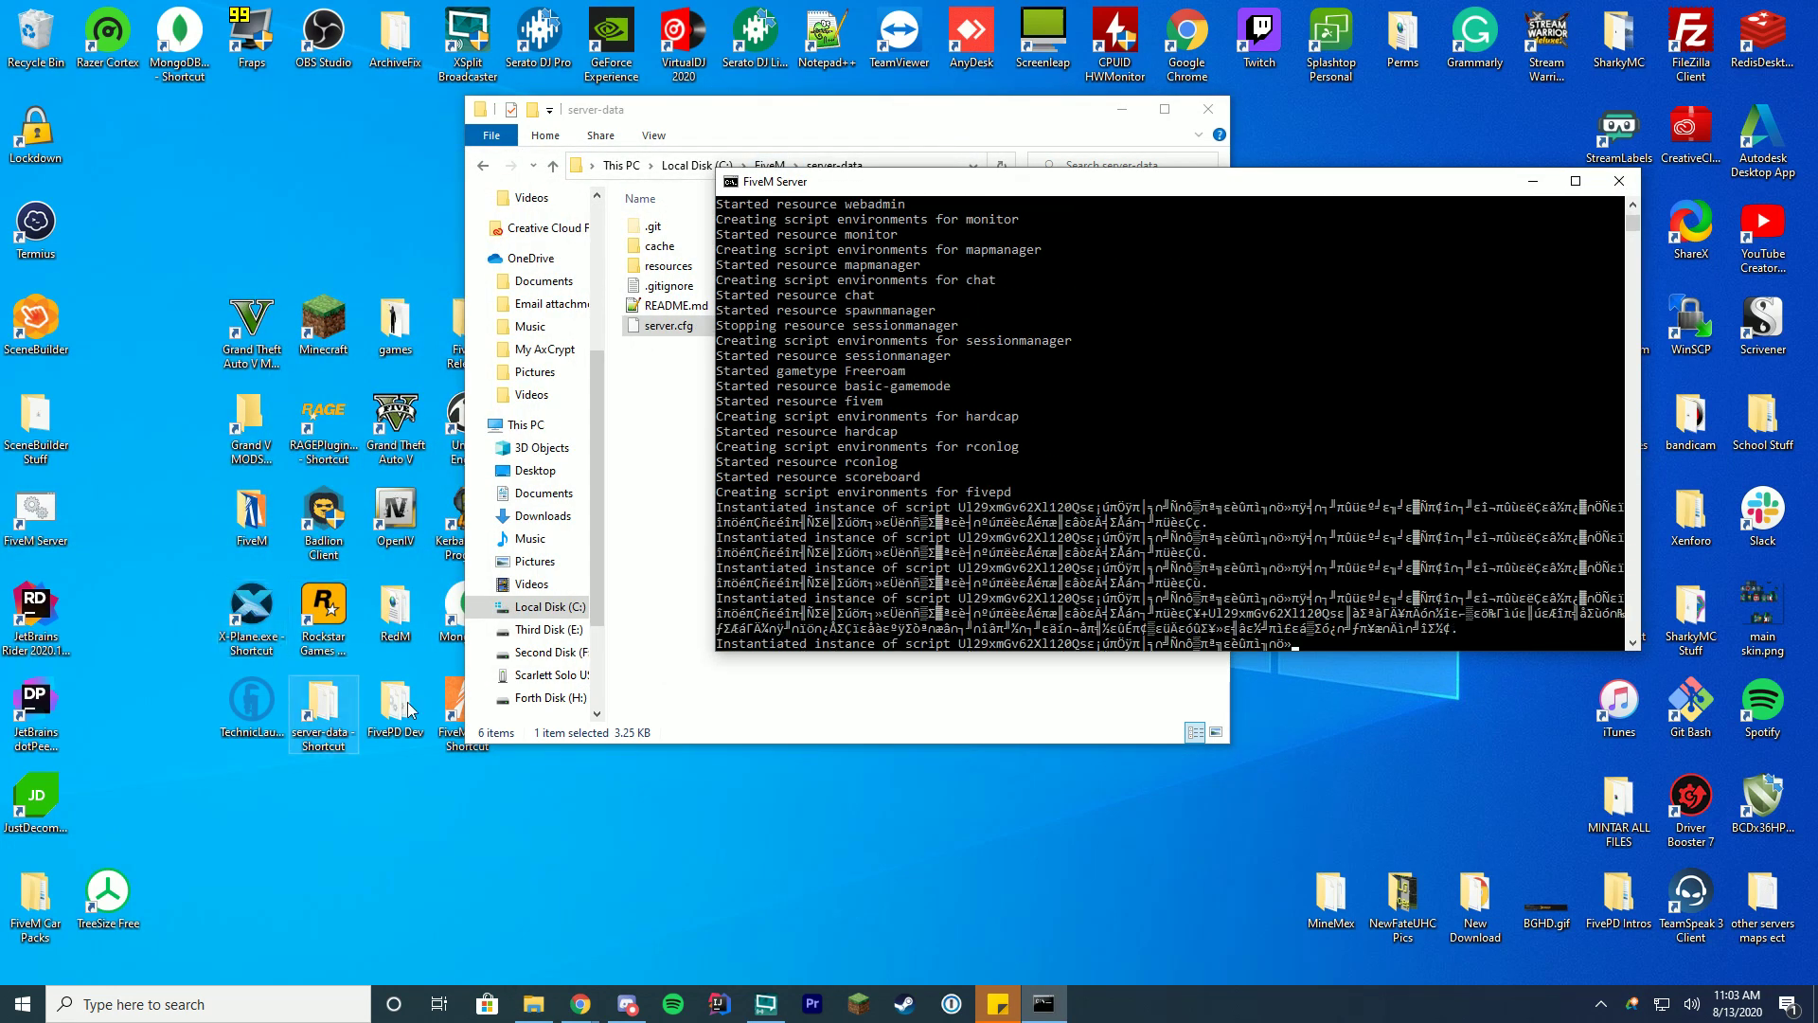
pyautogui.doubleClick(452, 708)
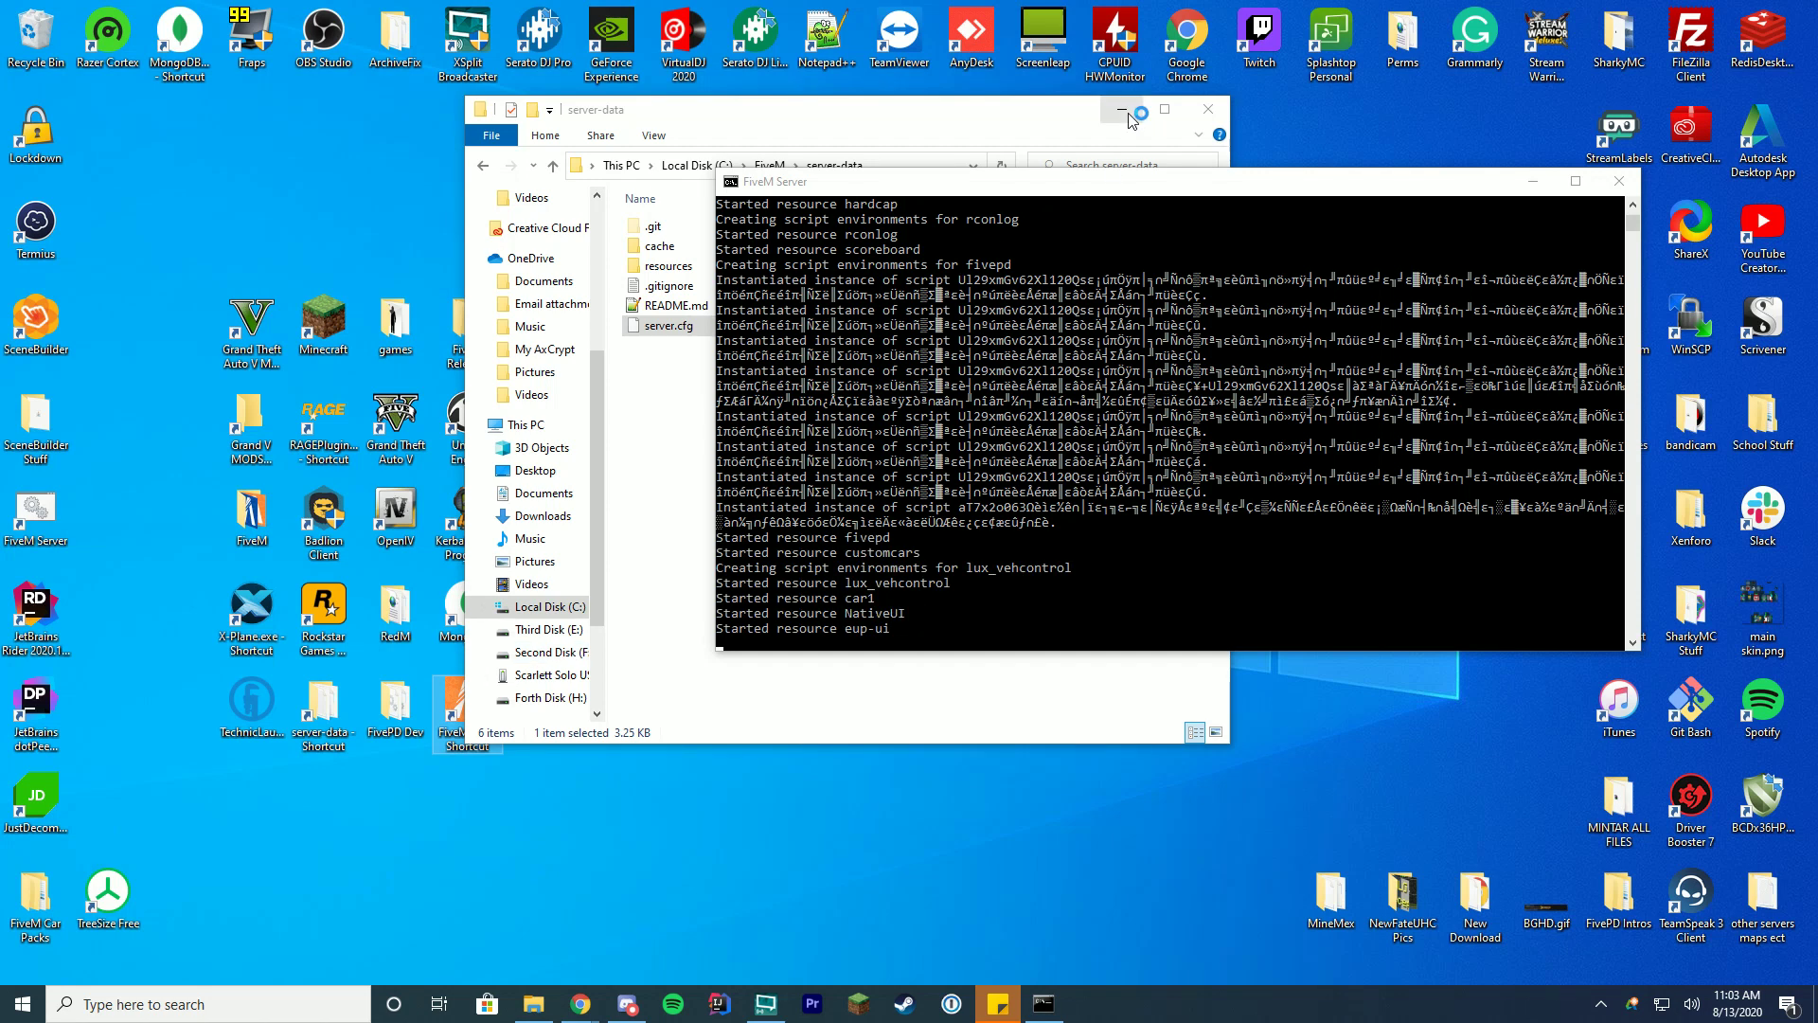
pyautogui.click(1122, 110)
pyautogui.moveTo(1130, 181); pyautogui.dragTo(1206, 114)
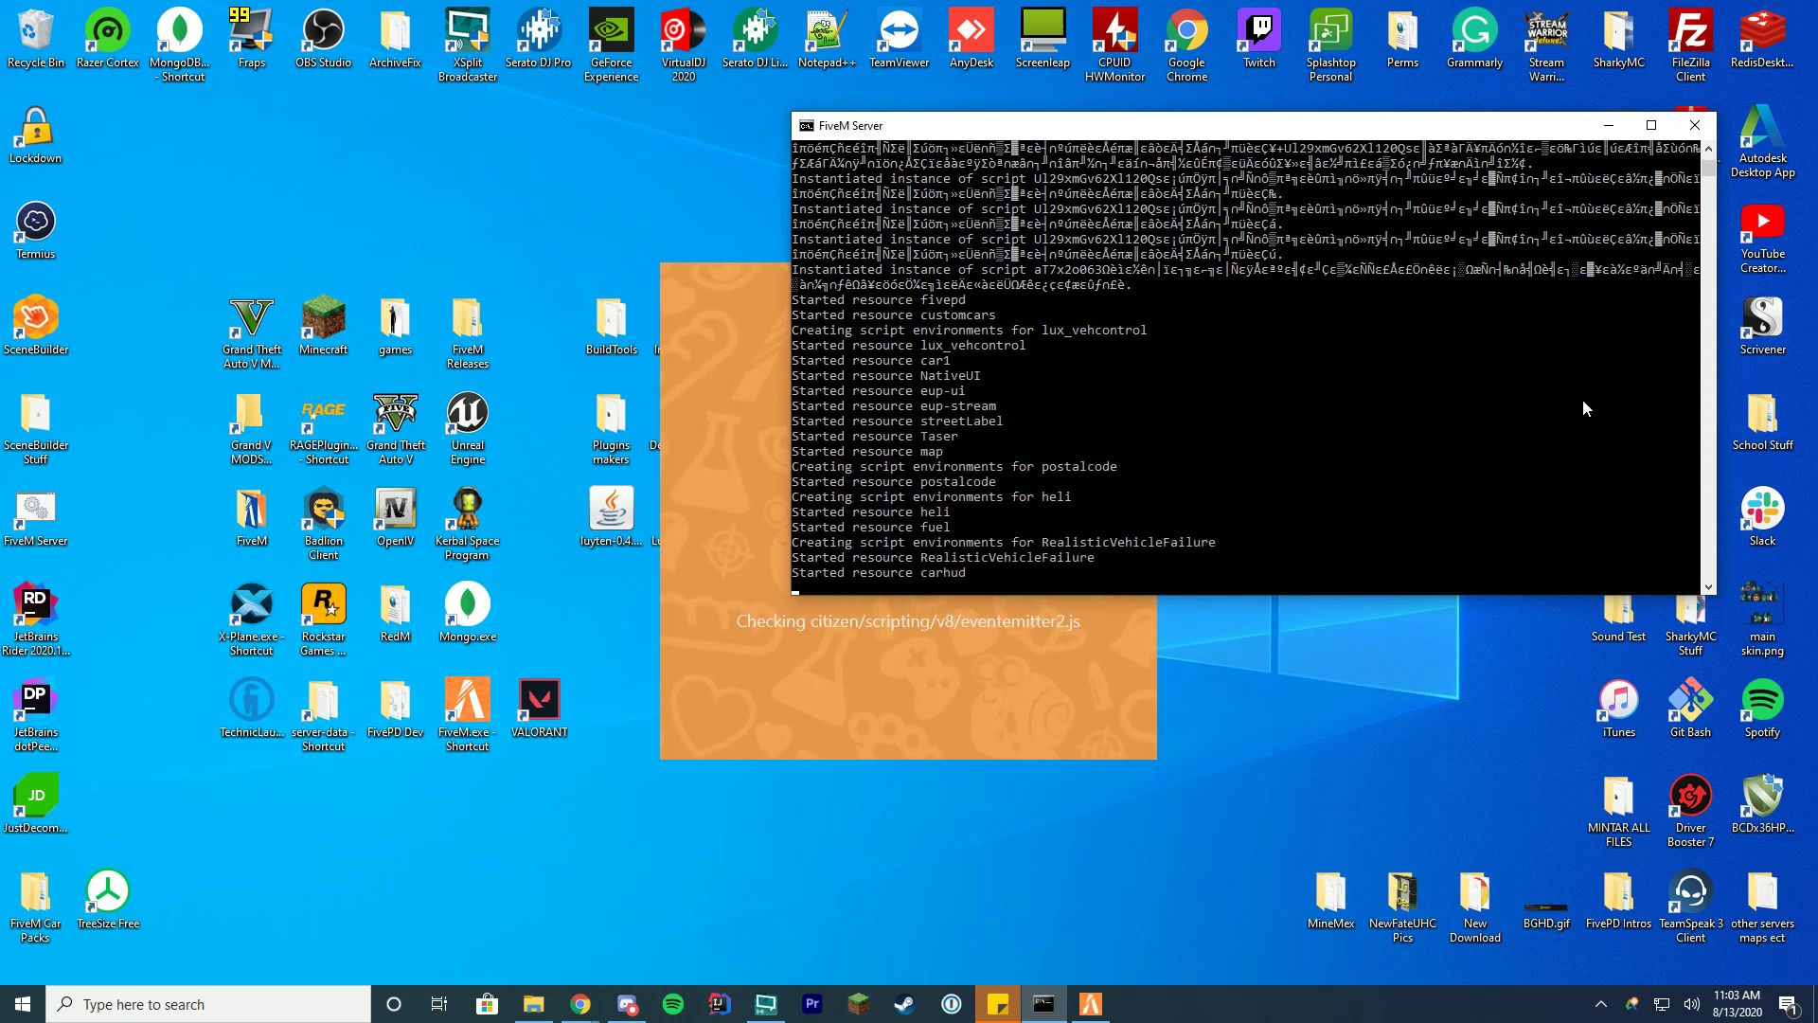
pyautogui.moveTo(1045, 128); pyautogui.dragTo(1222, 109)
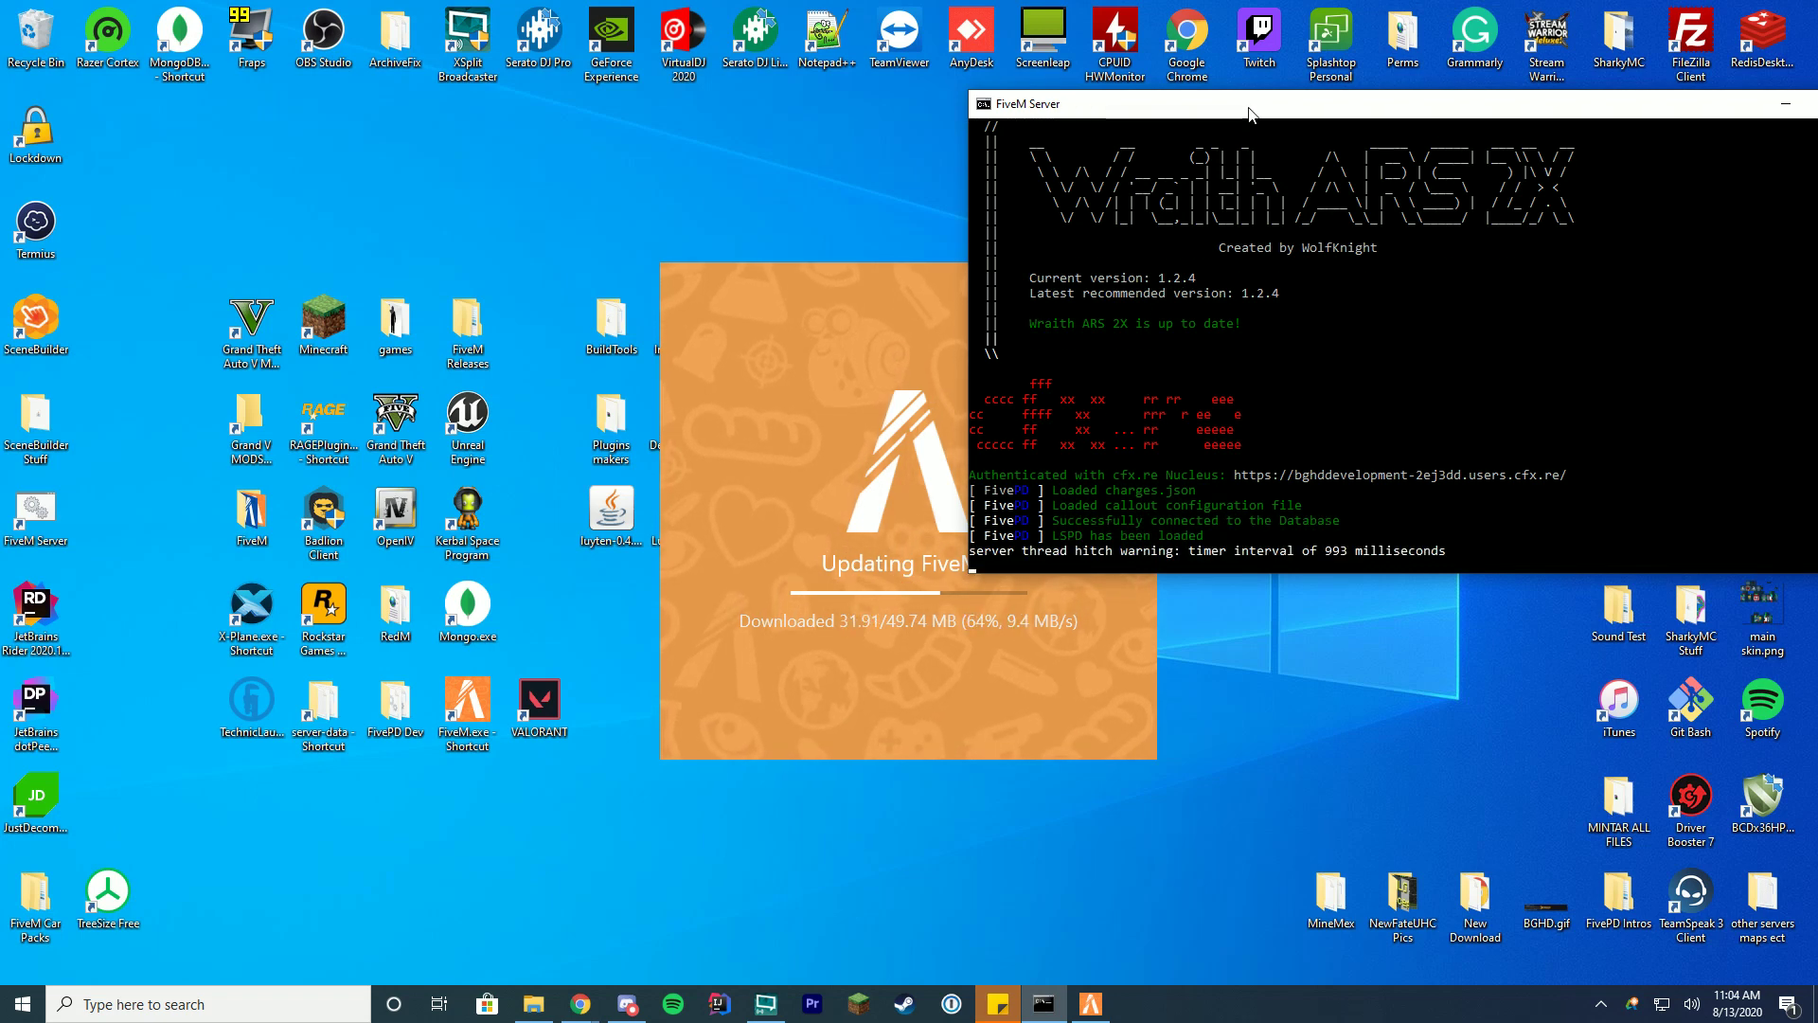
pyautogui.moveTo(1231, 103); pyautogui.dragTo(997, 108)
pyautogui.scroll(1, 1652, 141)
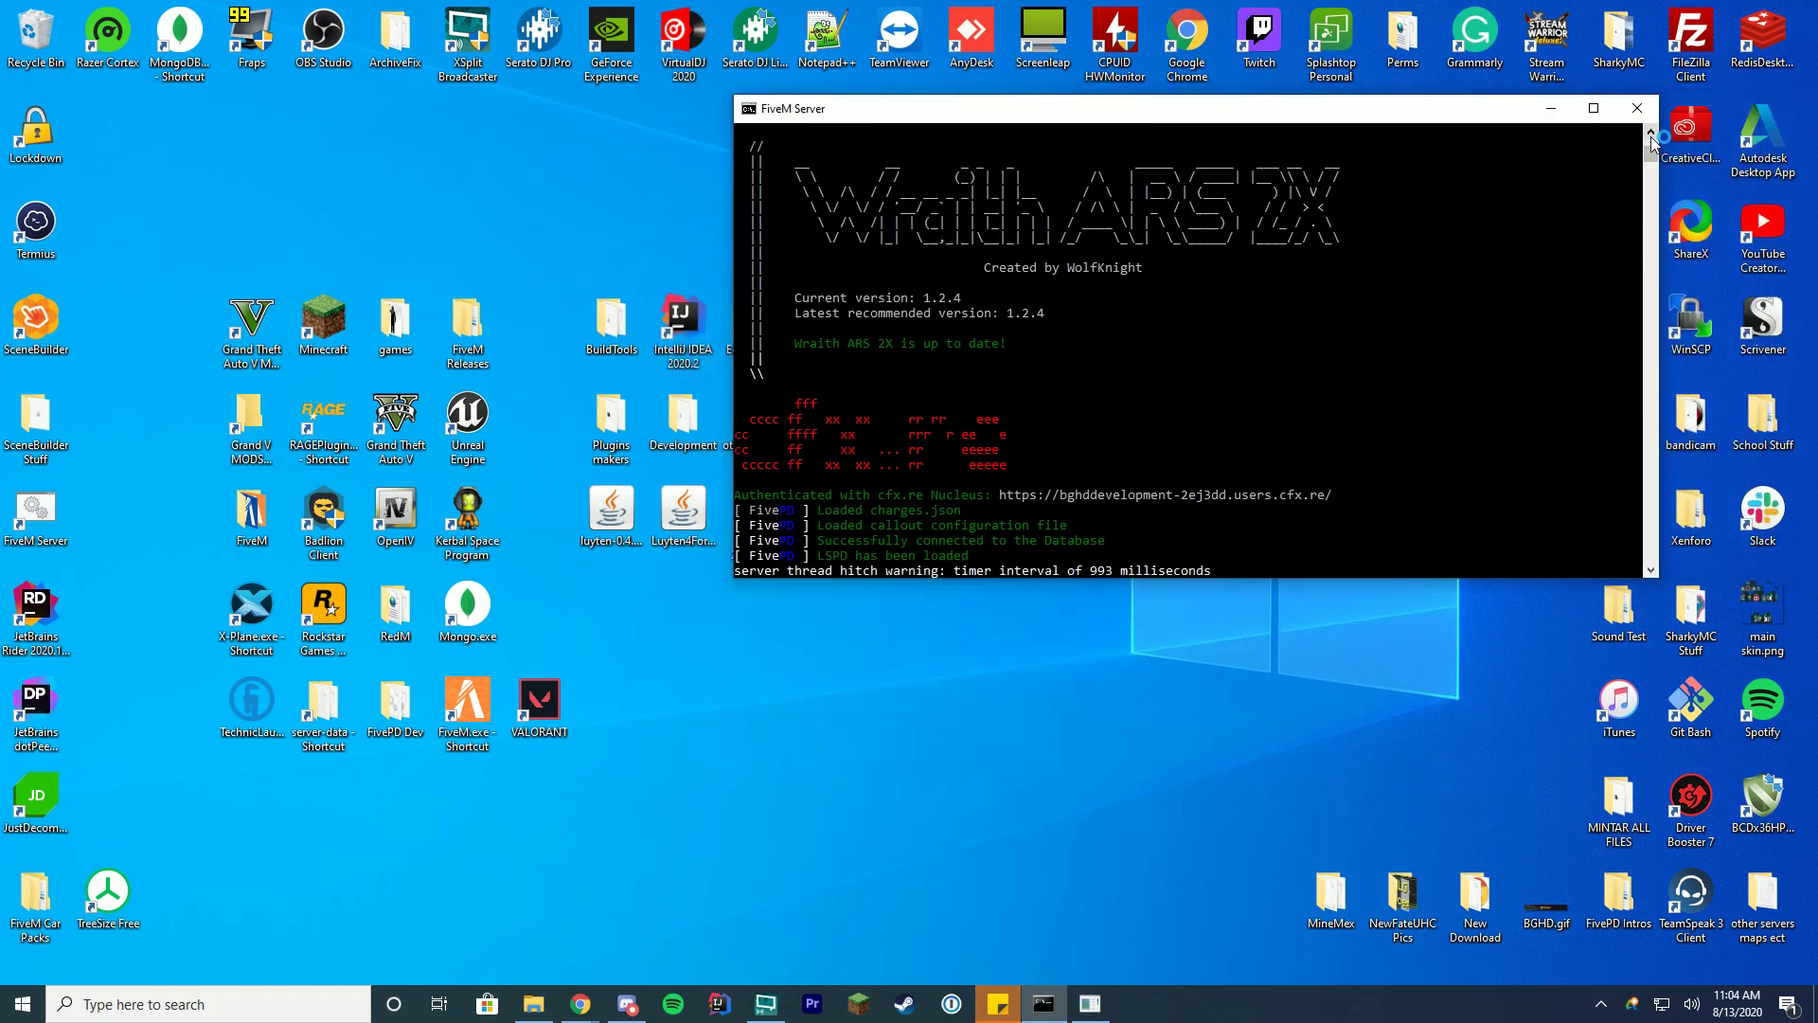
pyautogui.scroll(6, 1652, 142)
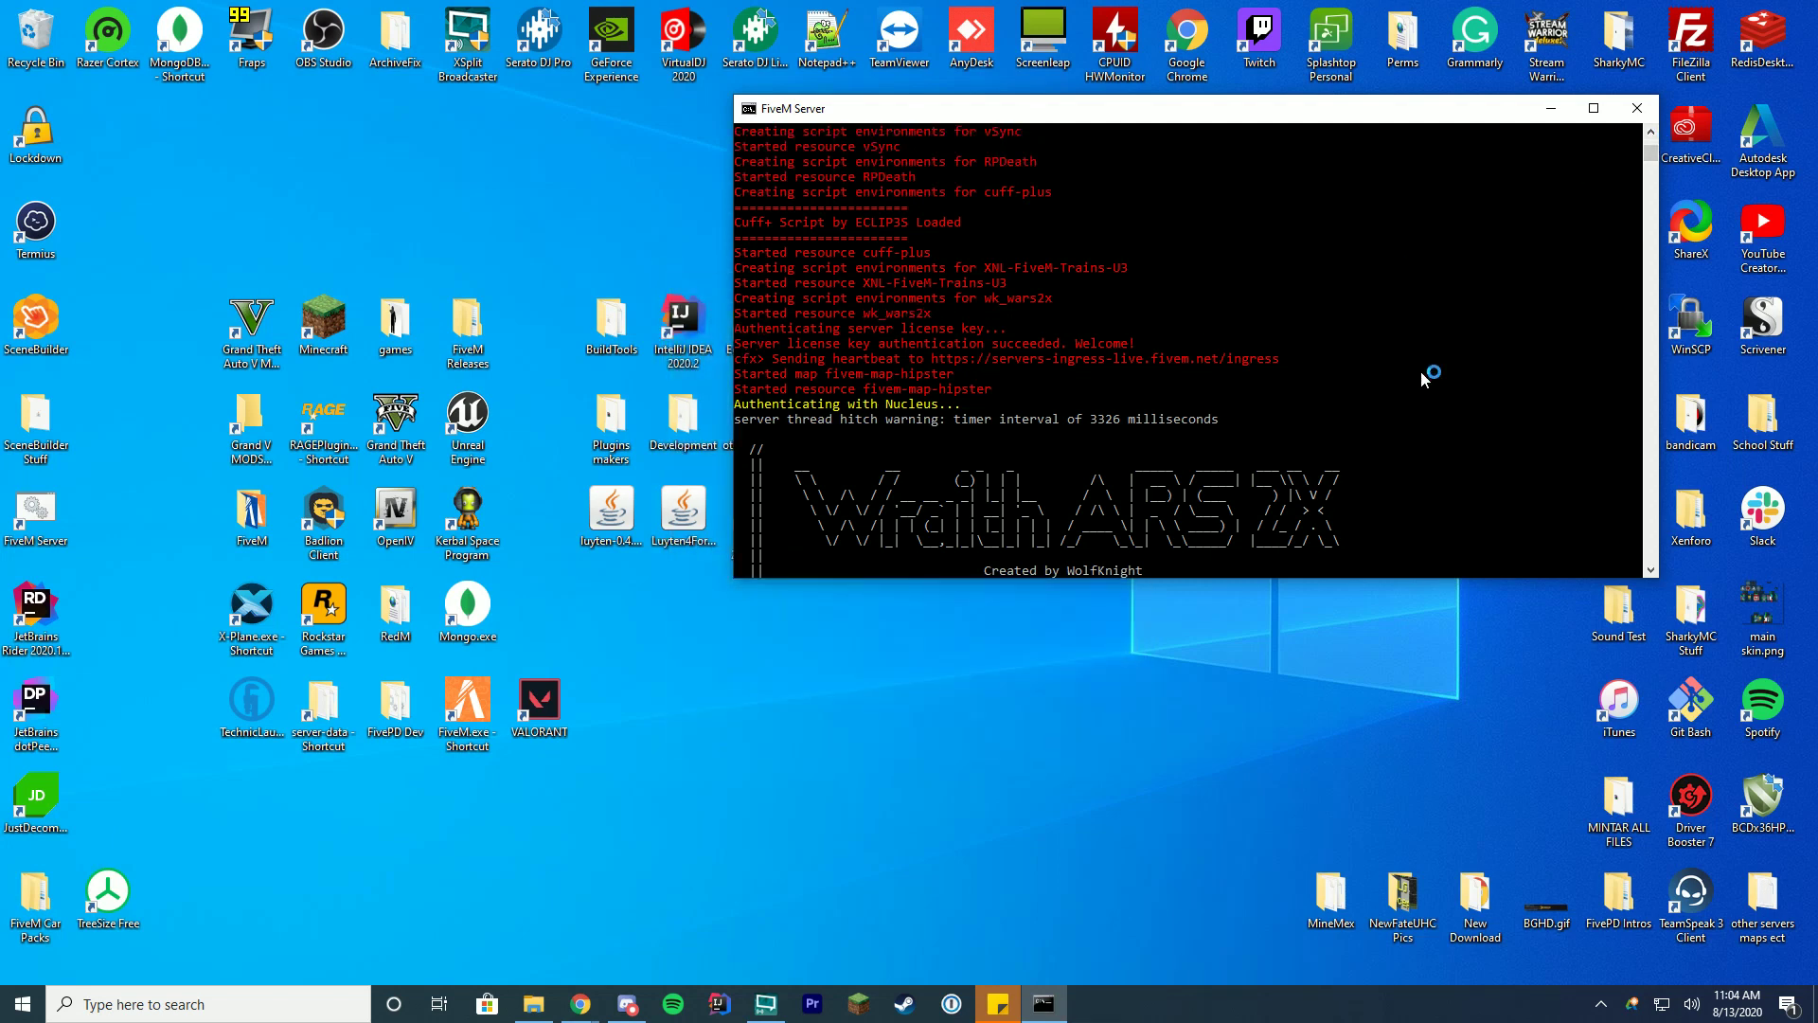
pyautogui.click(1650, 569)
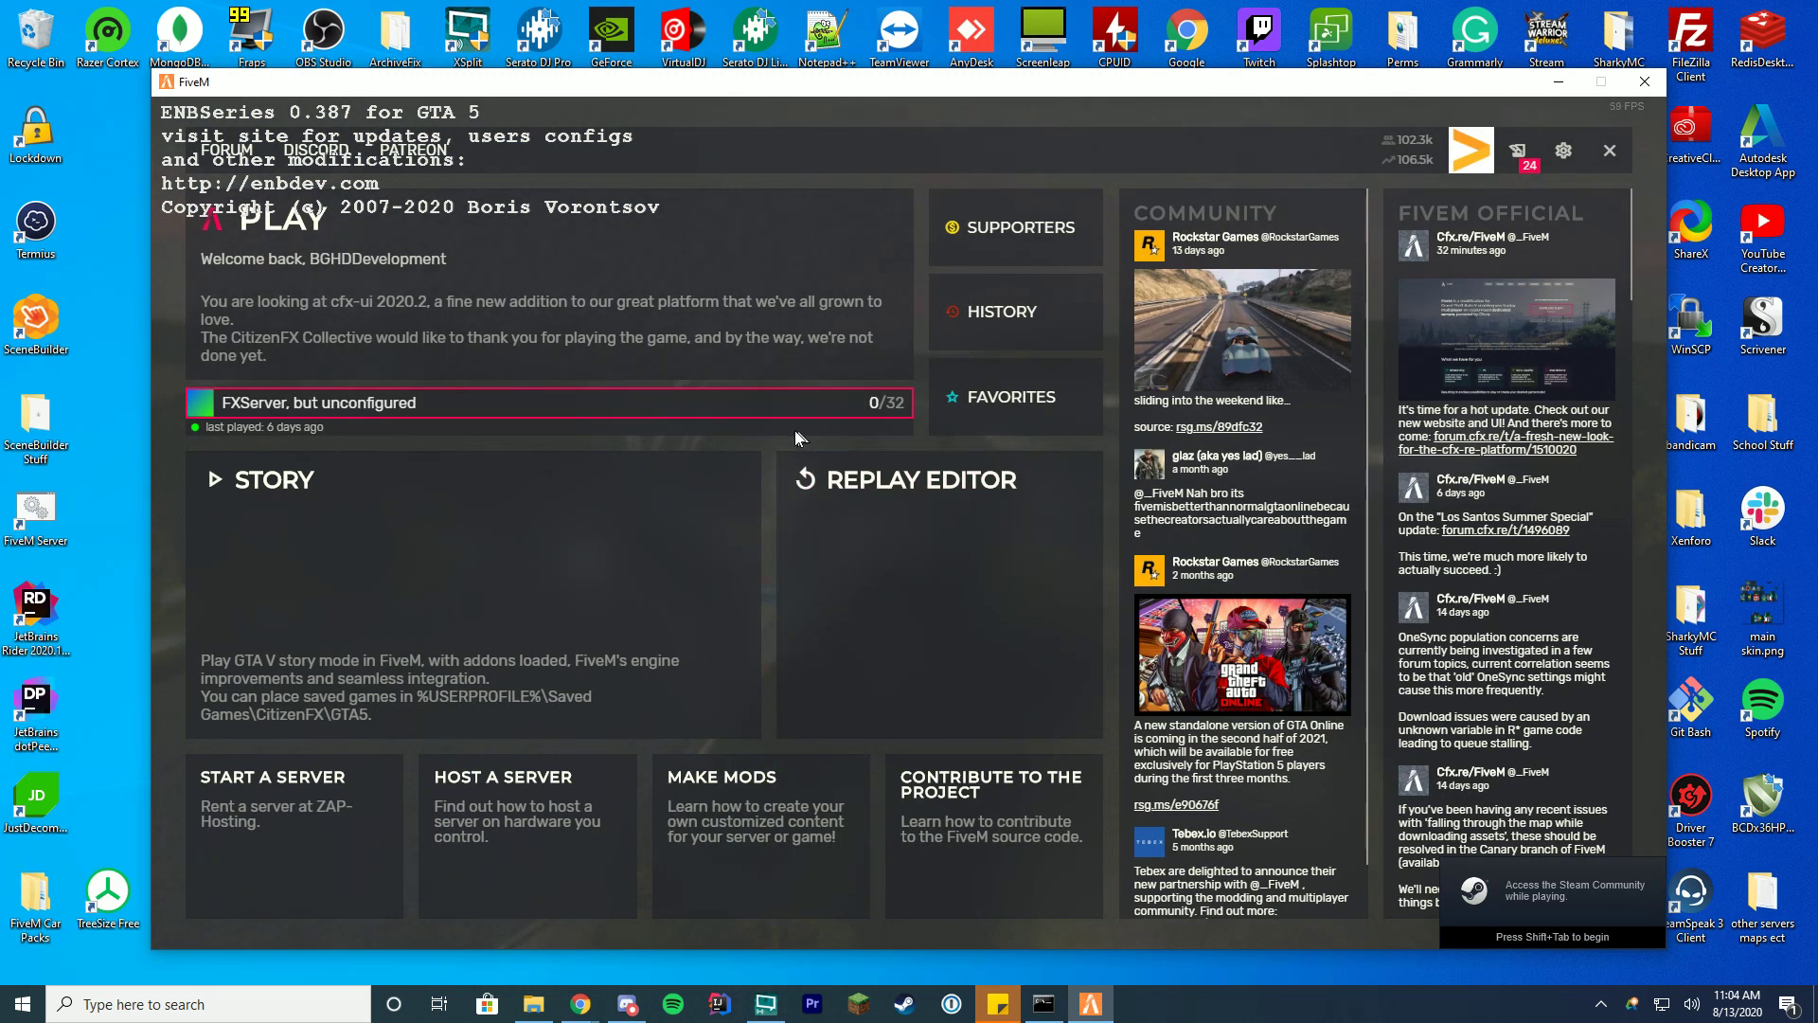
# - Dismiss the changelog, search the server browser for localhost, and select FXServer, but unconfigured
pyautogui.click(1525, 163)
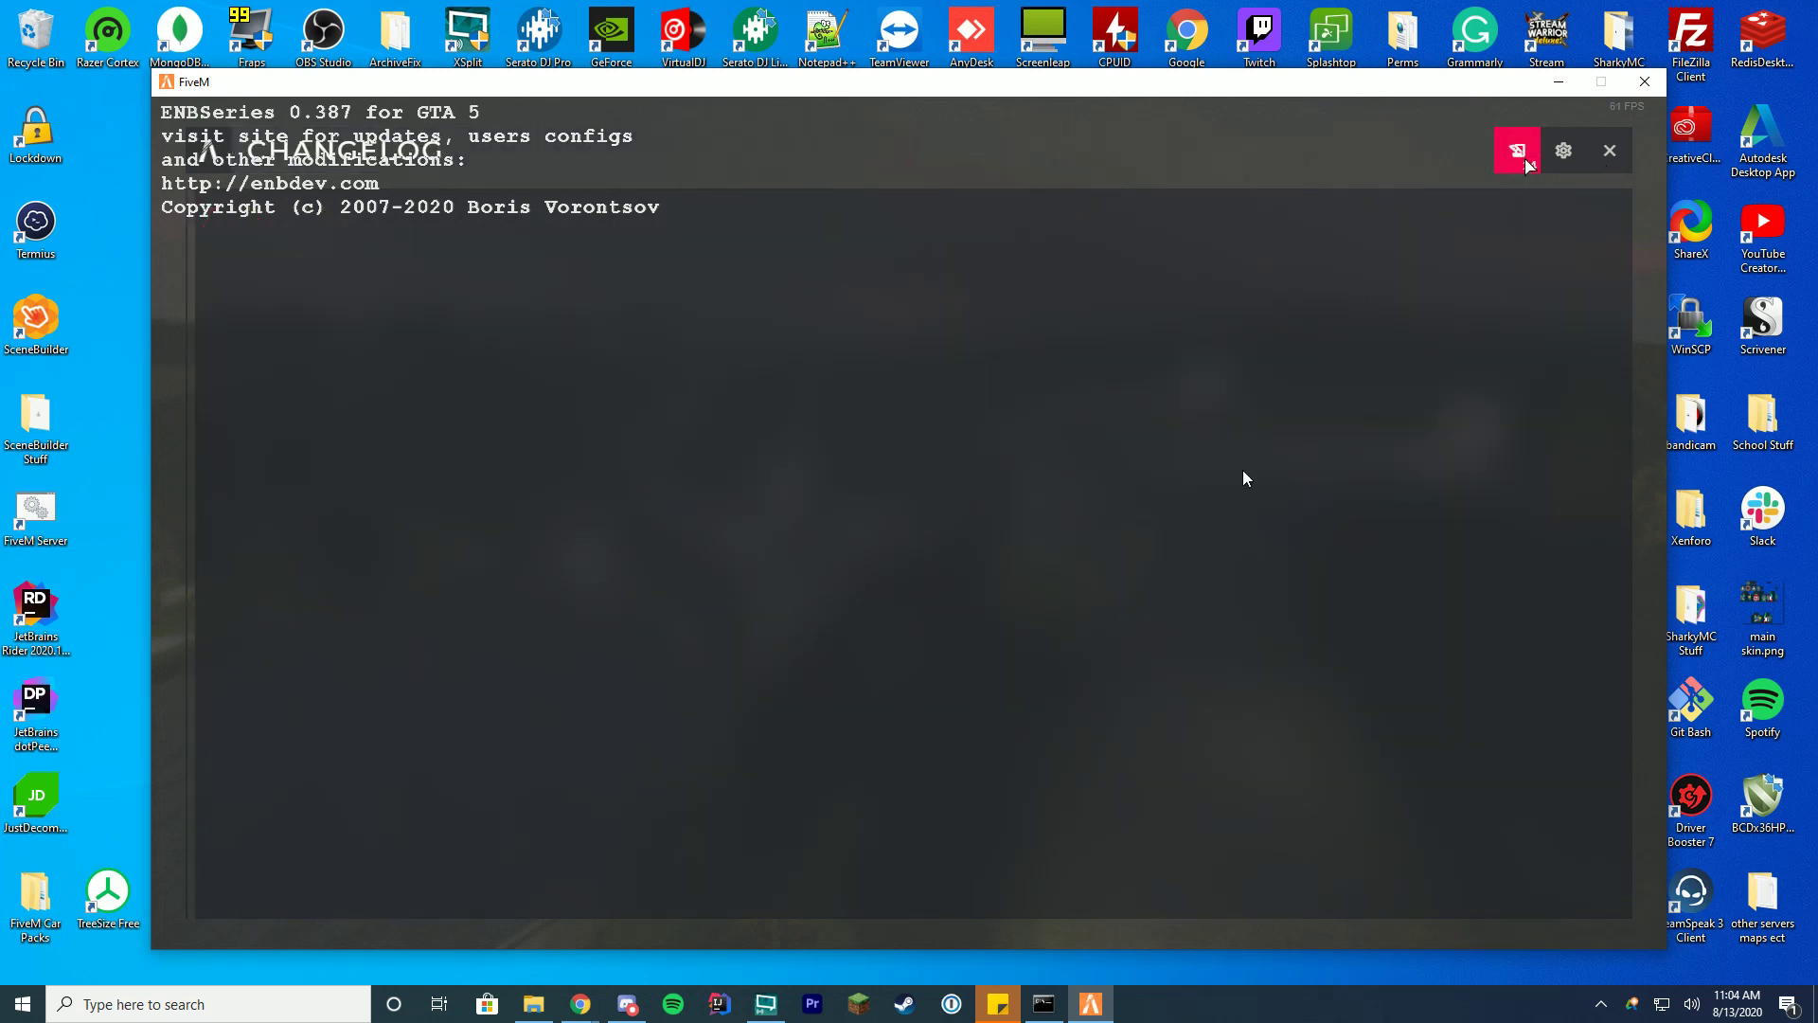
pyautogui.click(1617, 148)
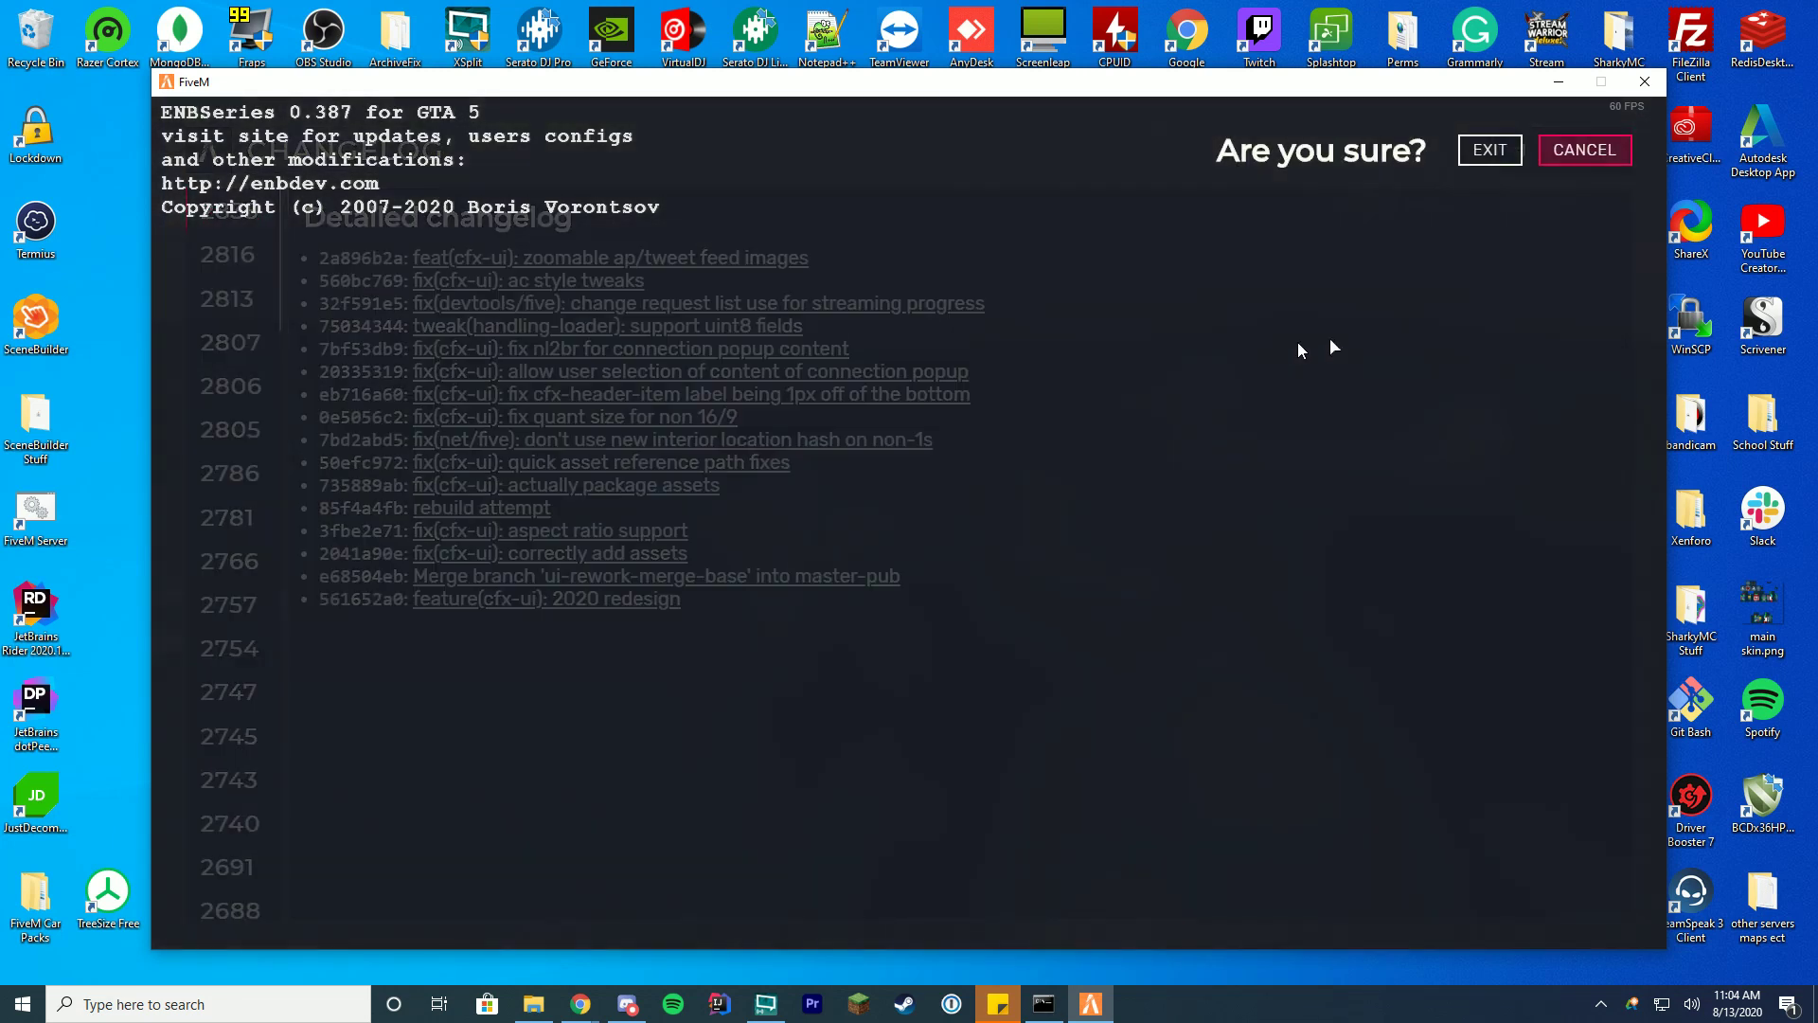
pyautogui.click(1575, 154)
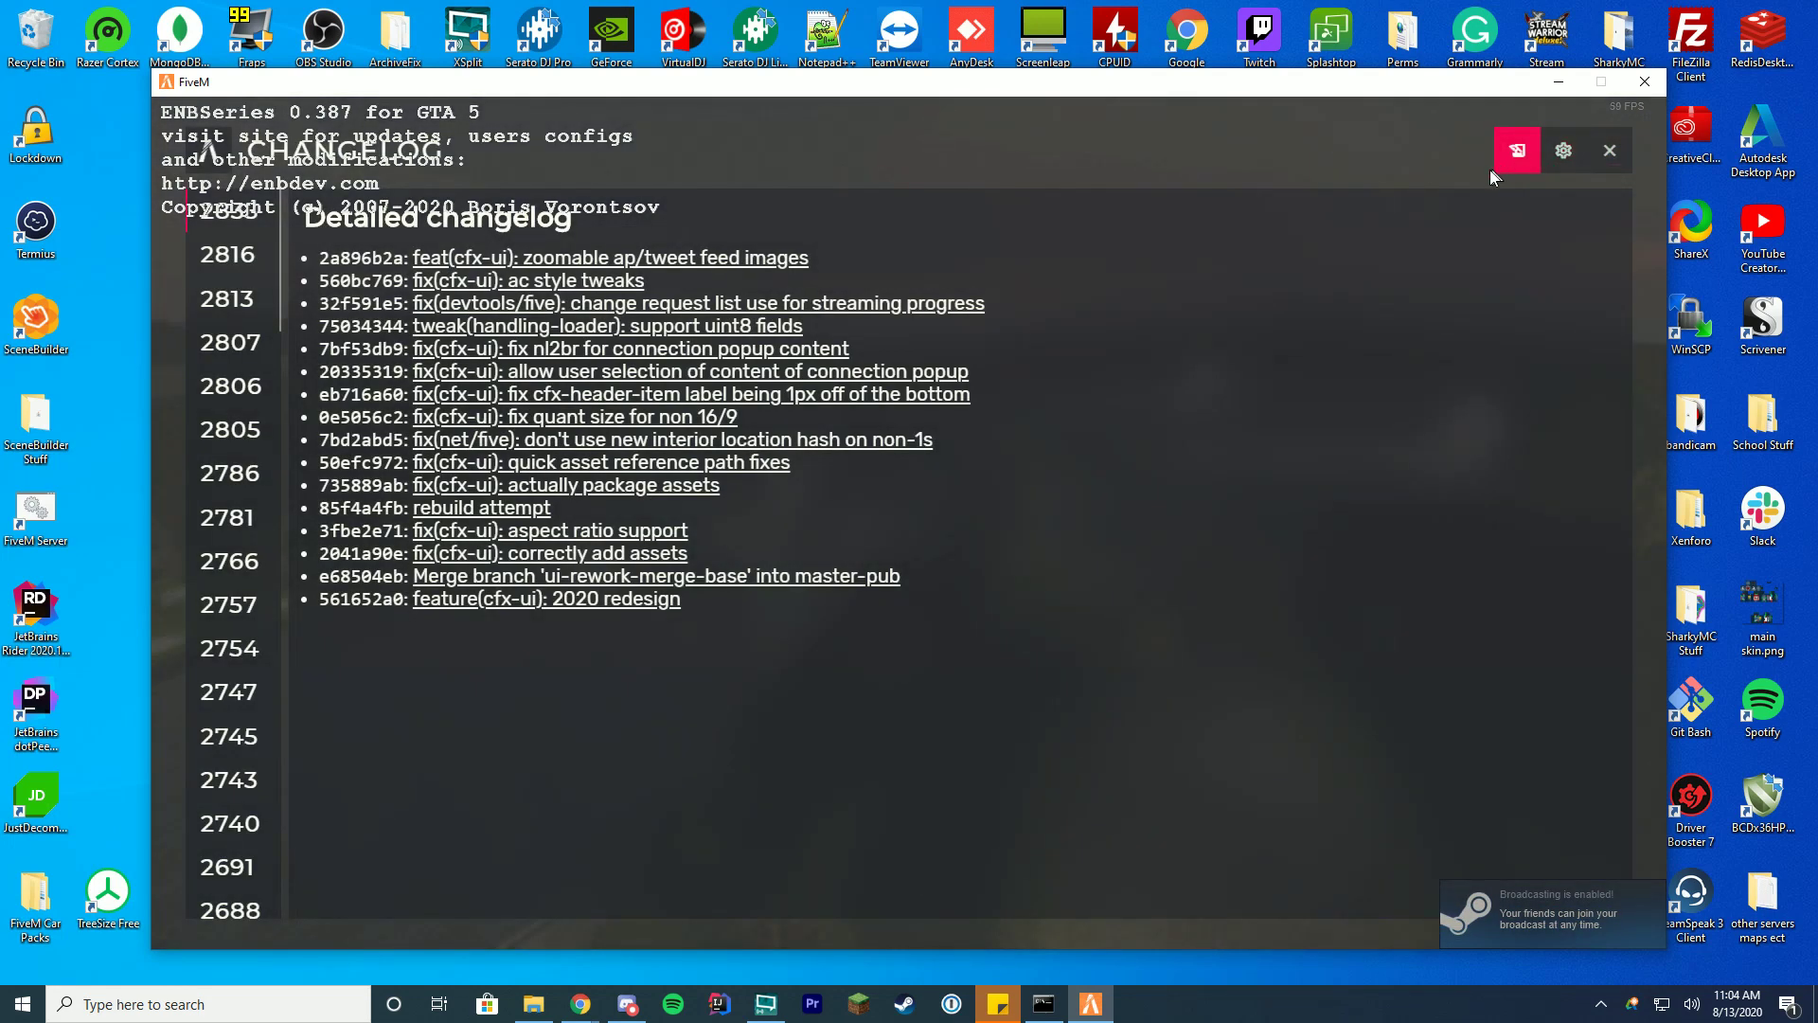
pyautogui.click(235, 152)
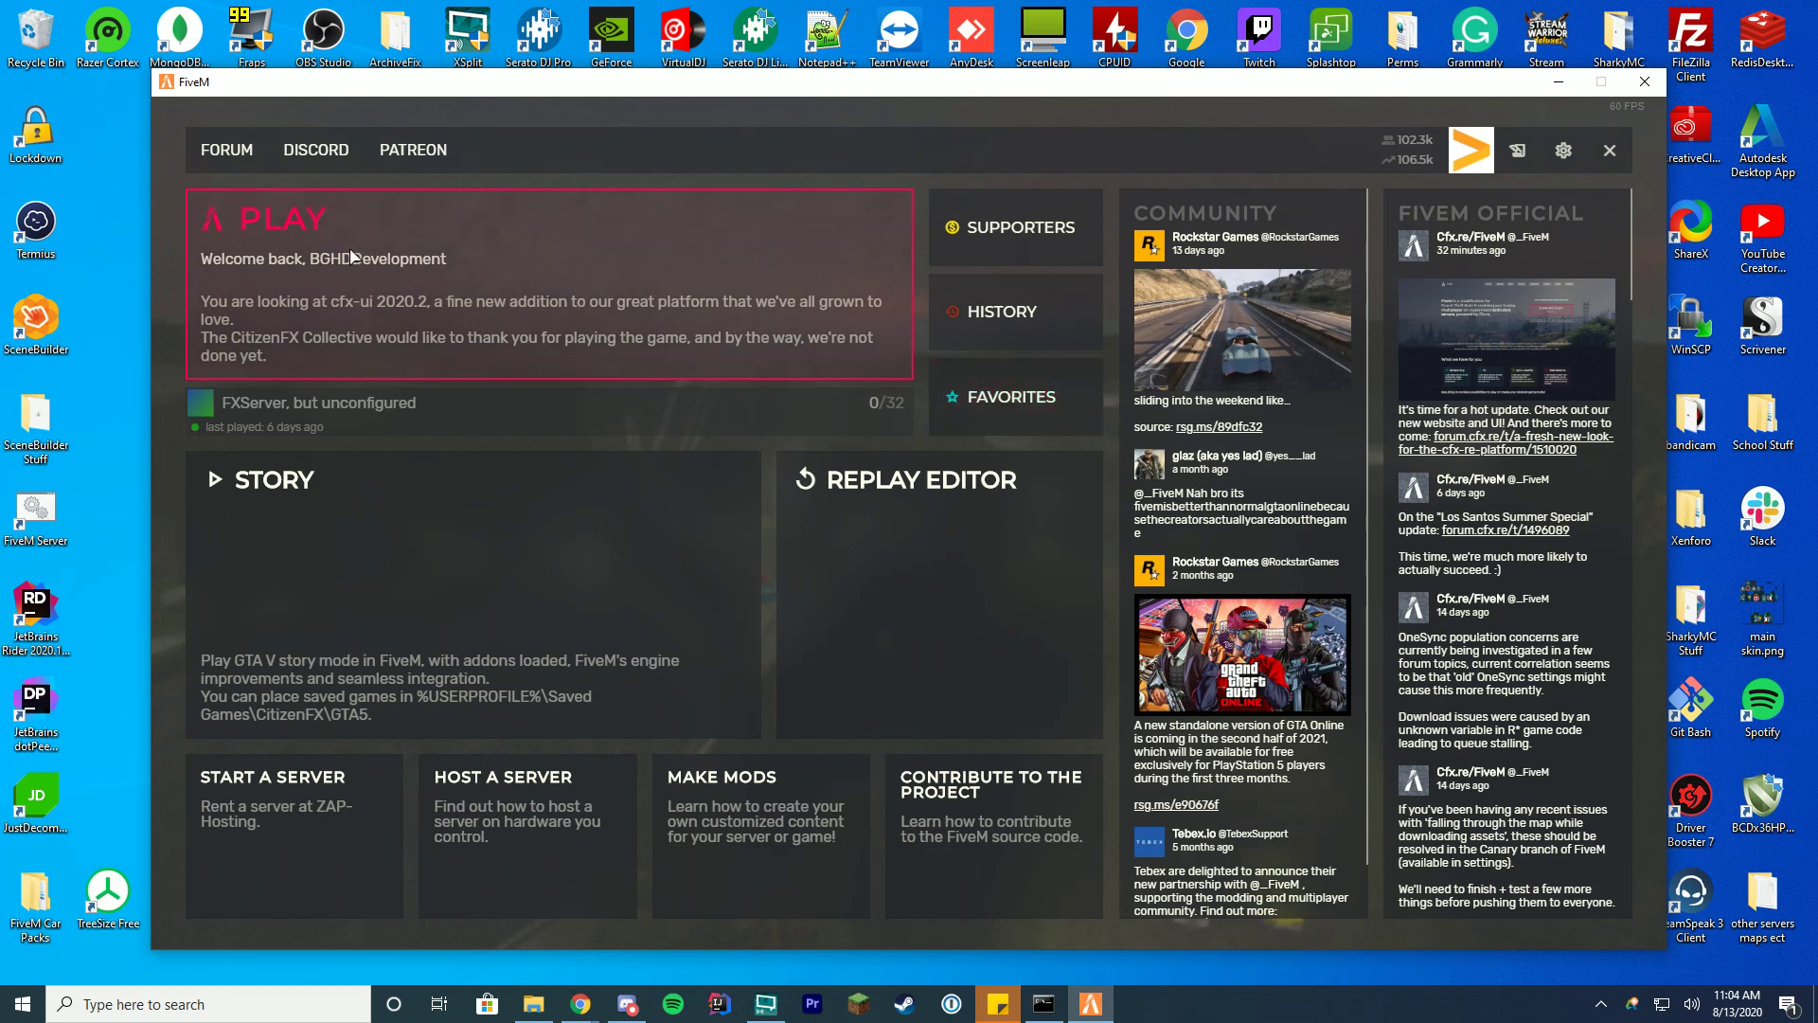
pyautogui.click(503, 328)
pyautogui.click(569, 144)
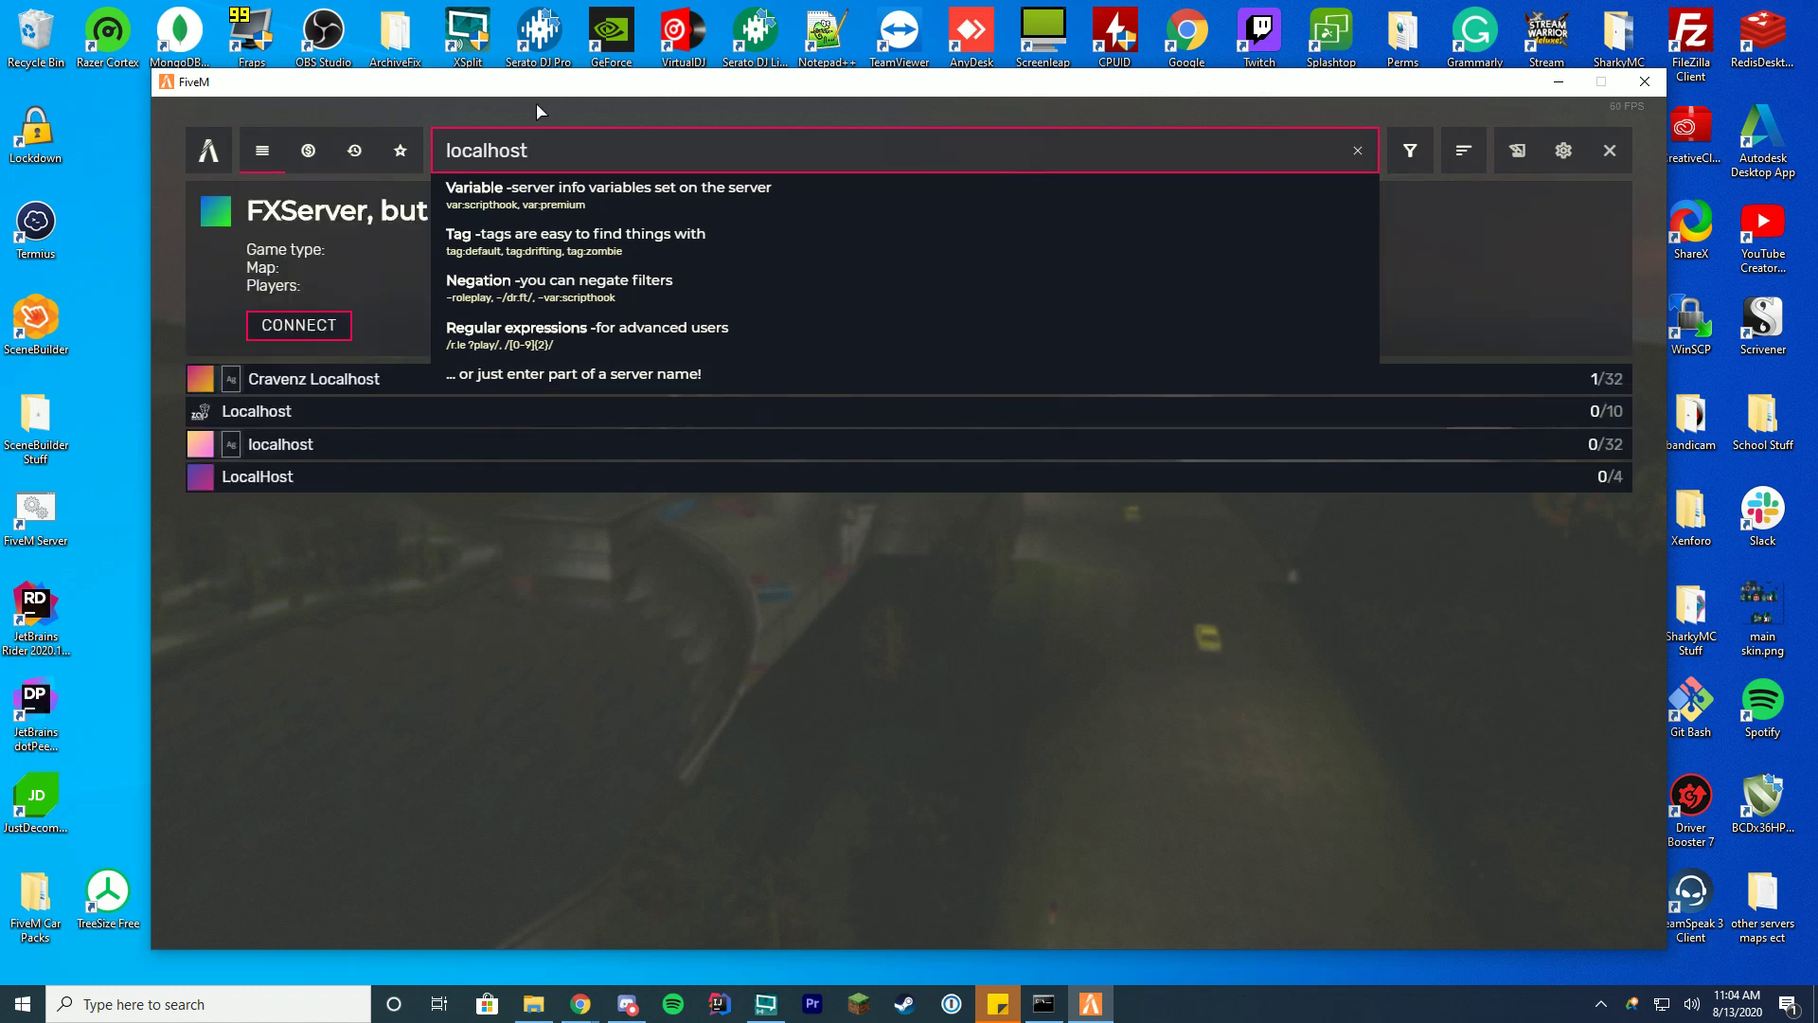
pyautogui.click(536, 102)
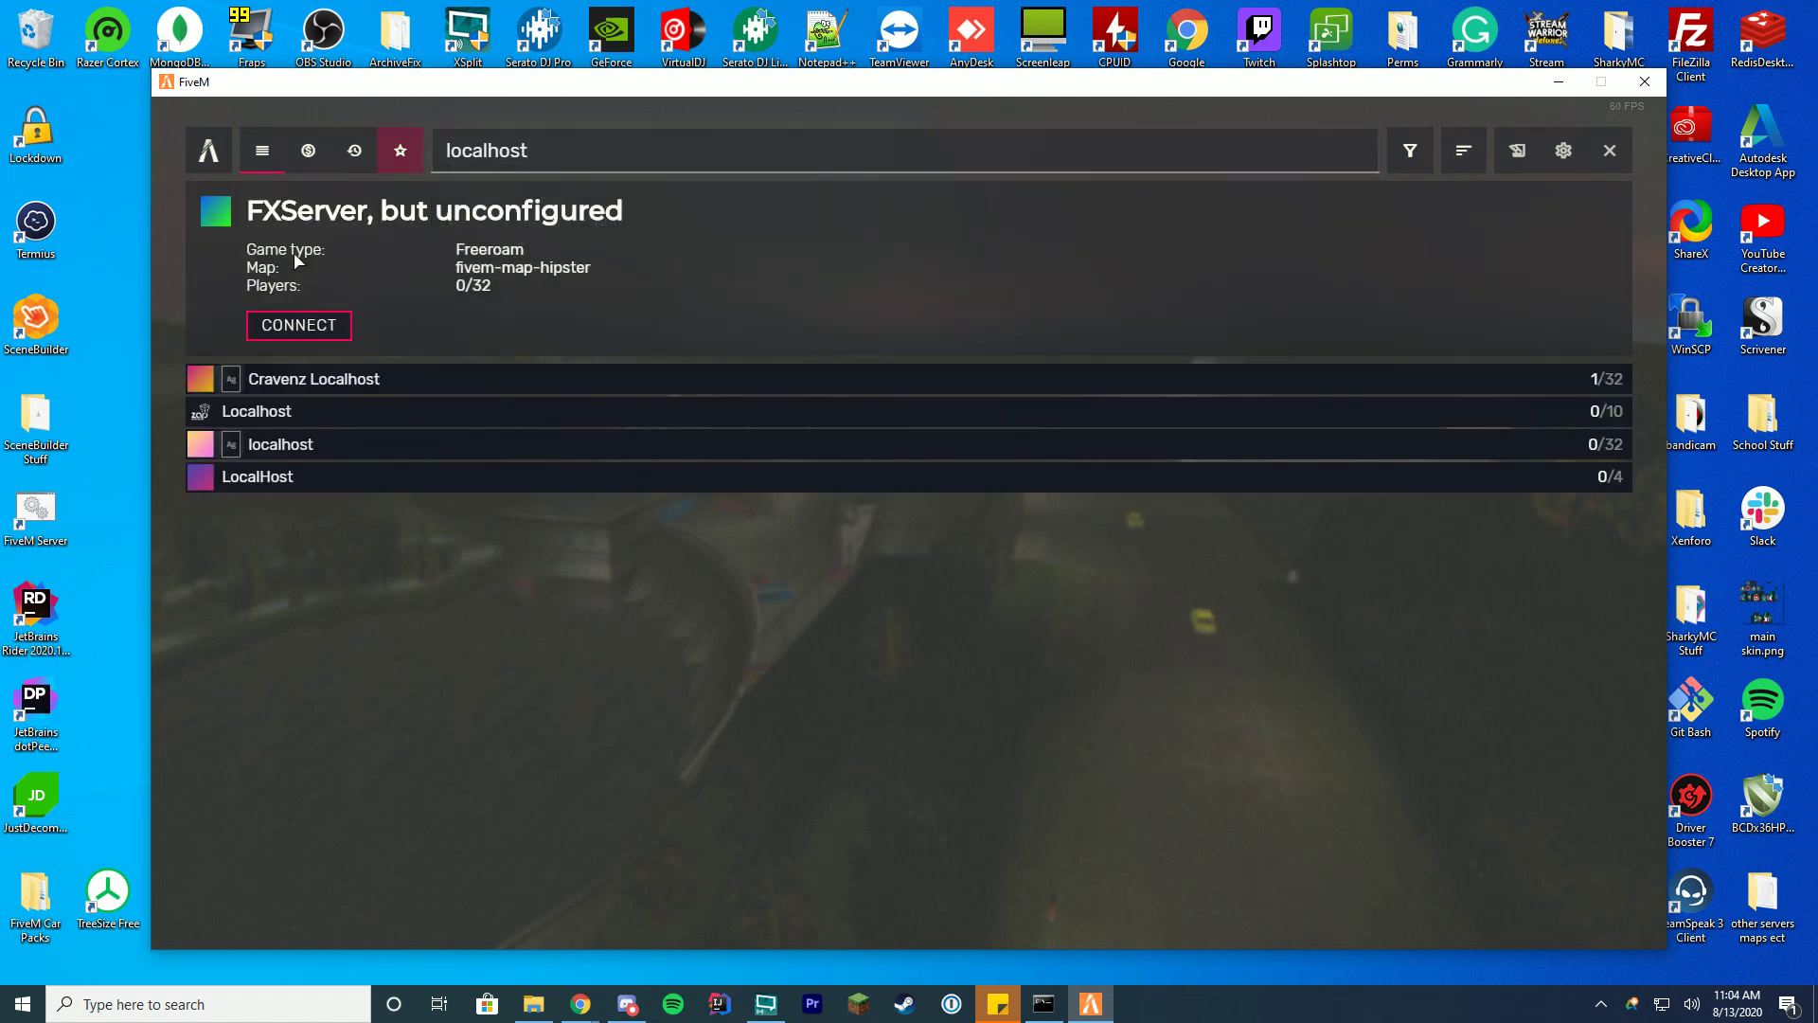
# - Connect to the local FXServer and load in-game on West Eclipse Blvd in Richman
pyautogui.click(322, 324)
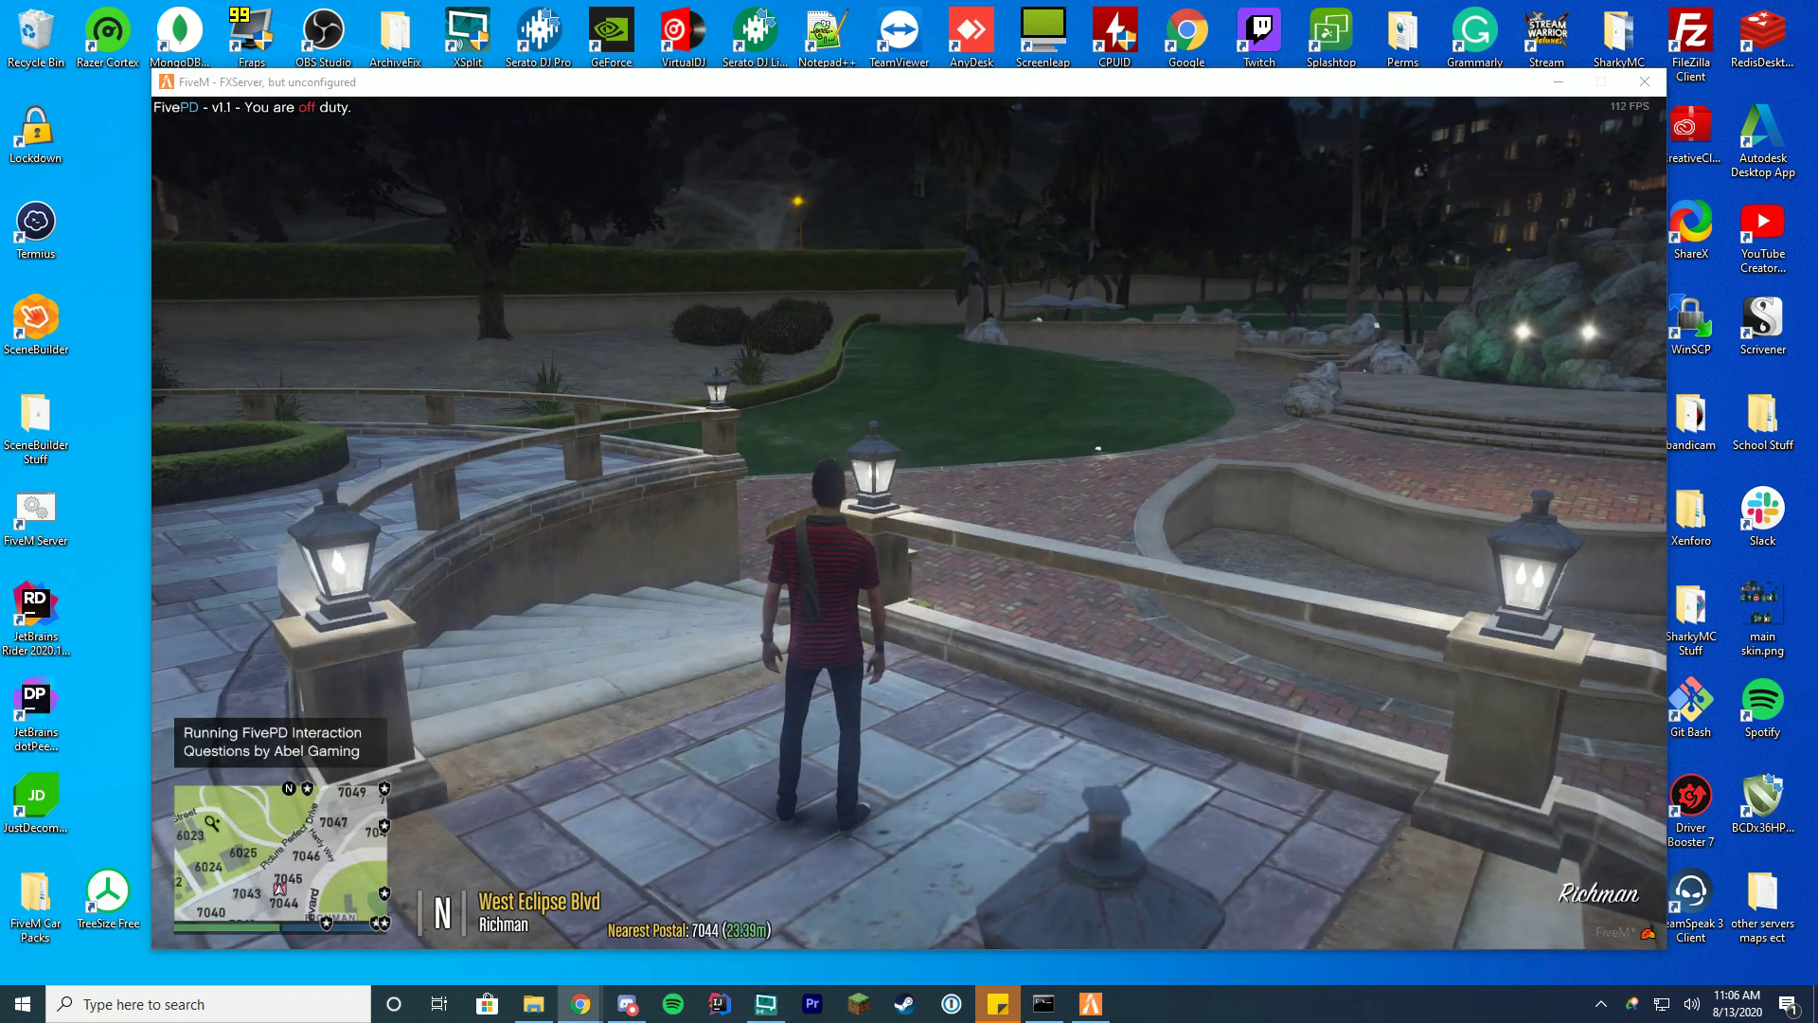
# - Walk the character down the stairs and across the plaza to the lawn
pyautogui.press('w')
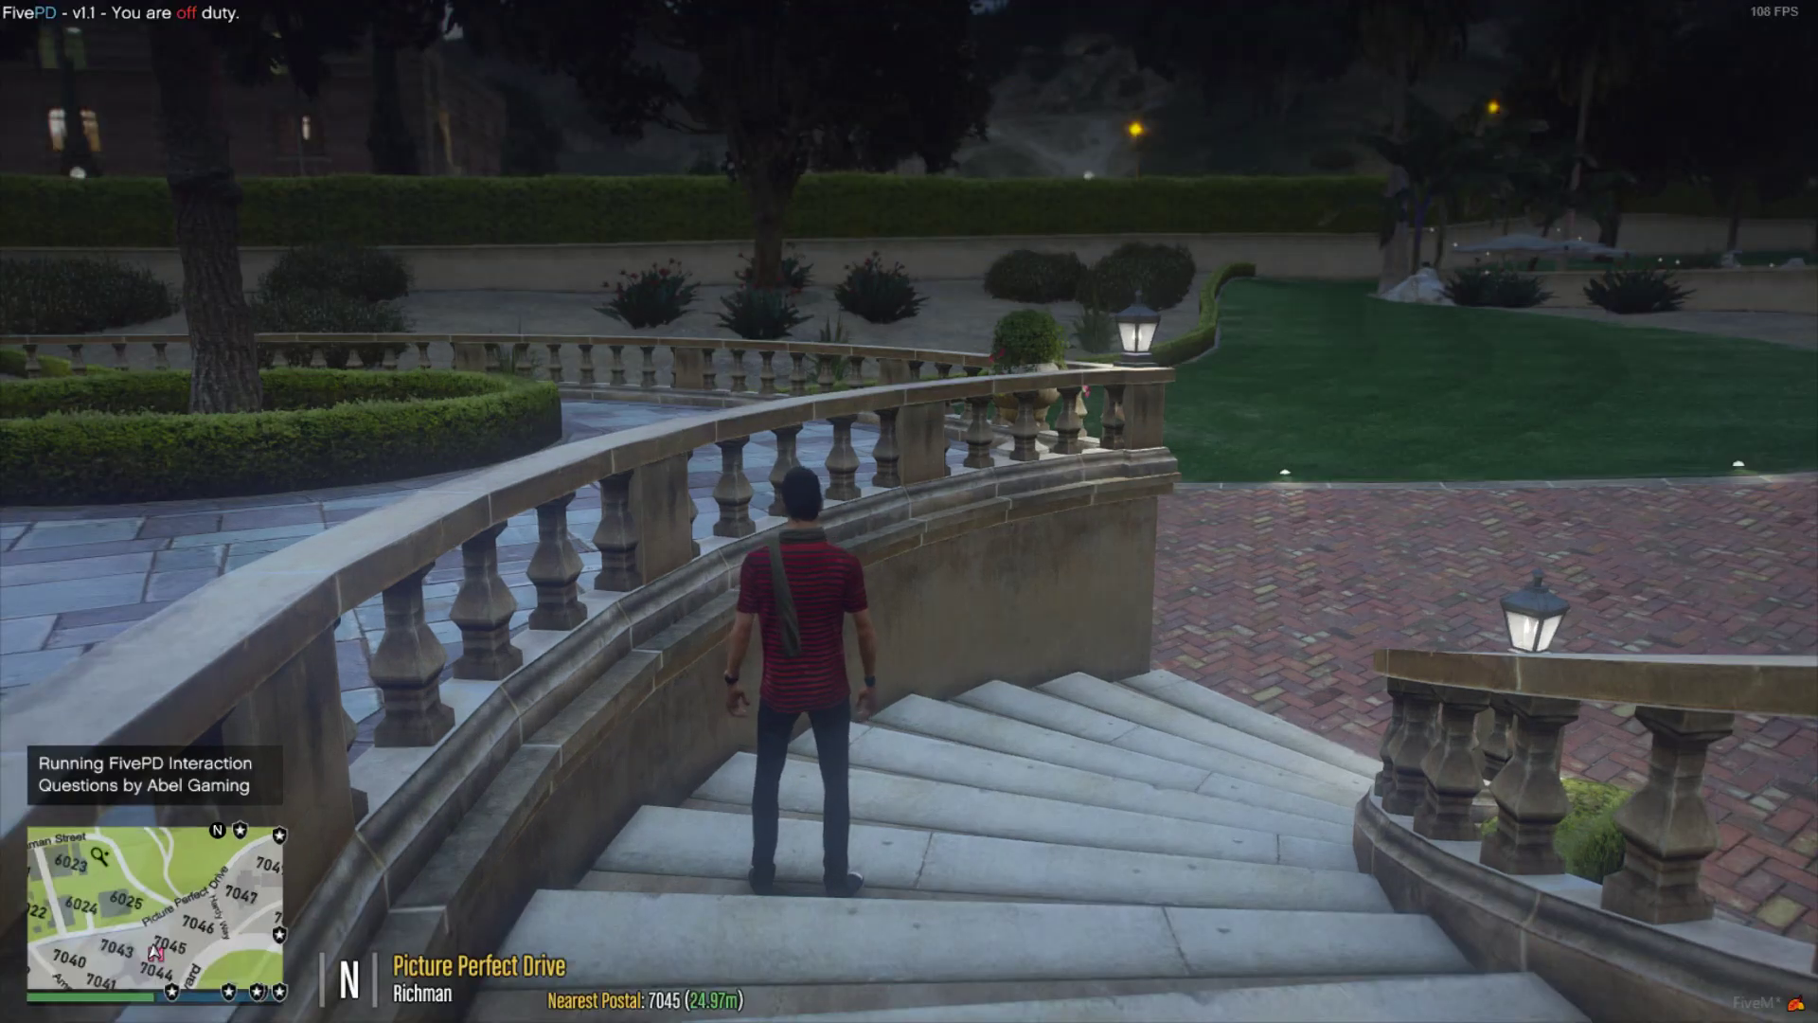
pyautogui.press('w')
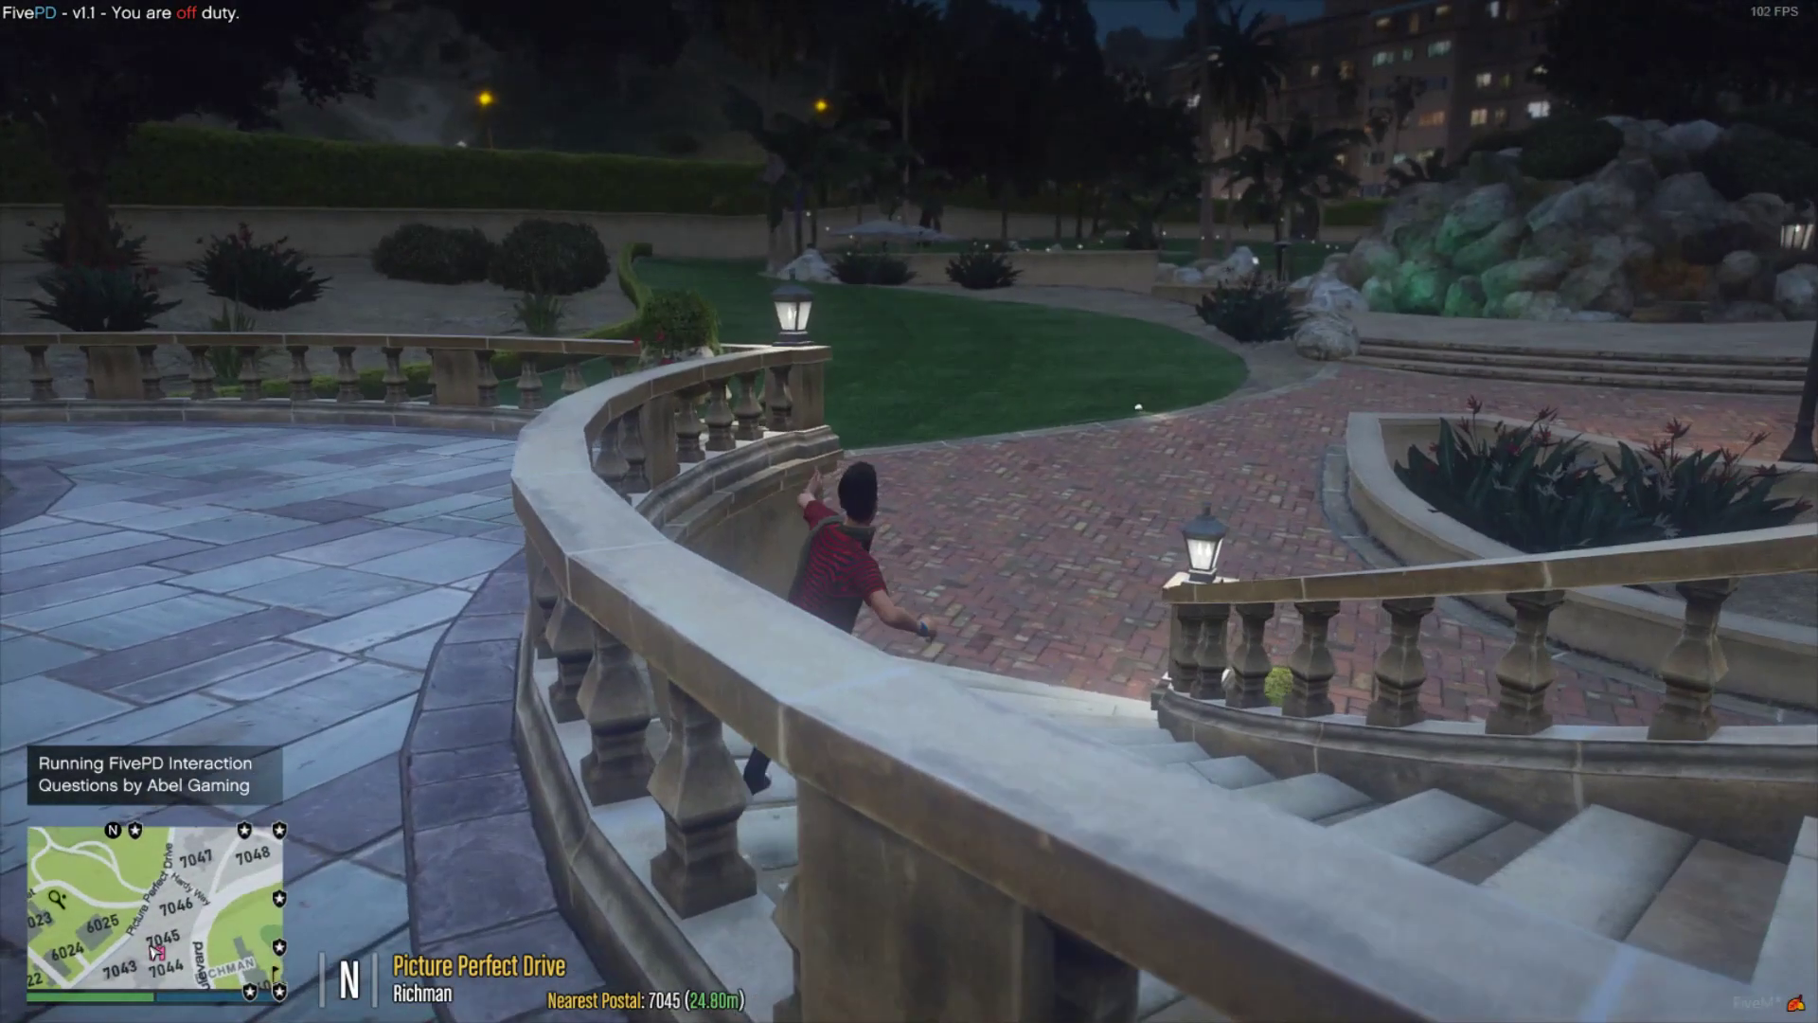
pyautogui.press('w')
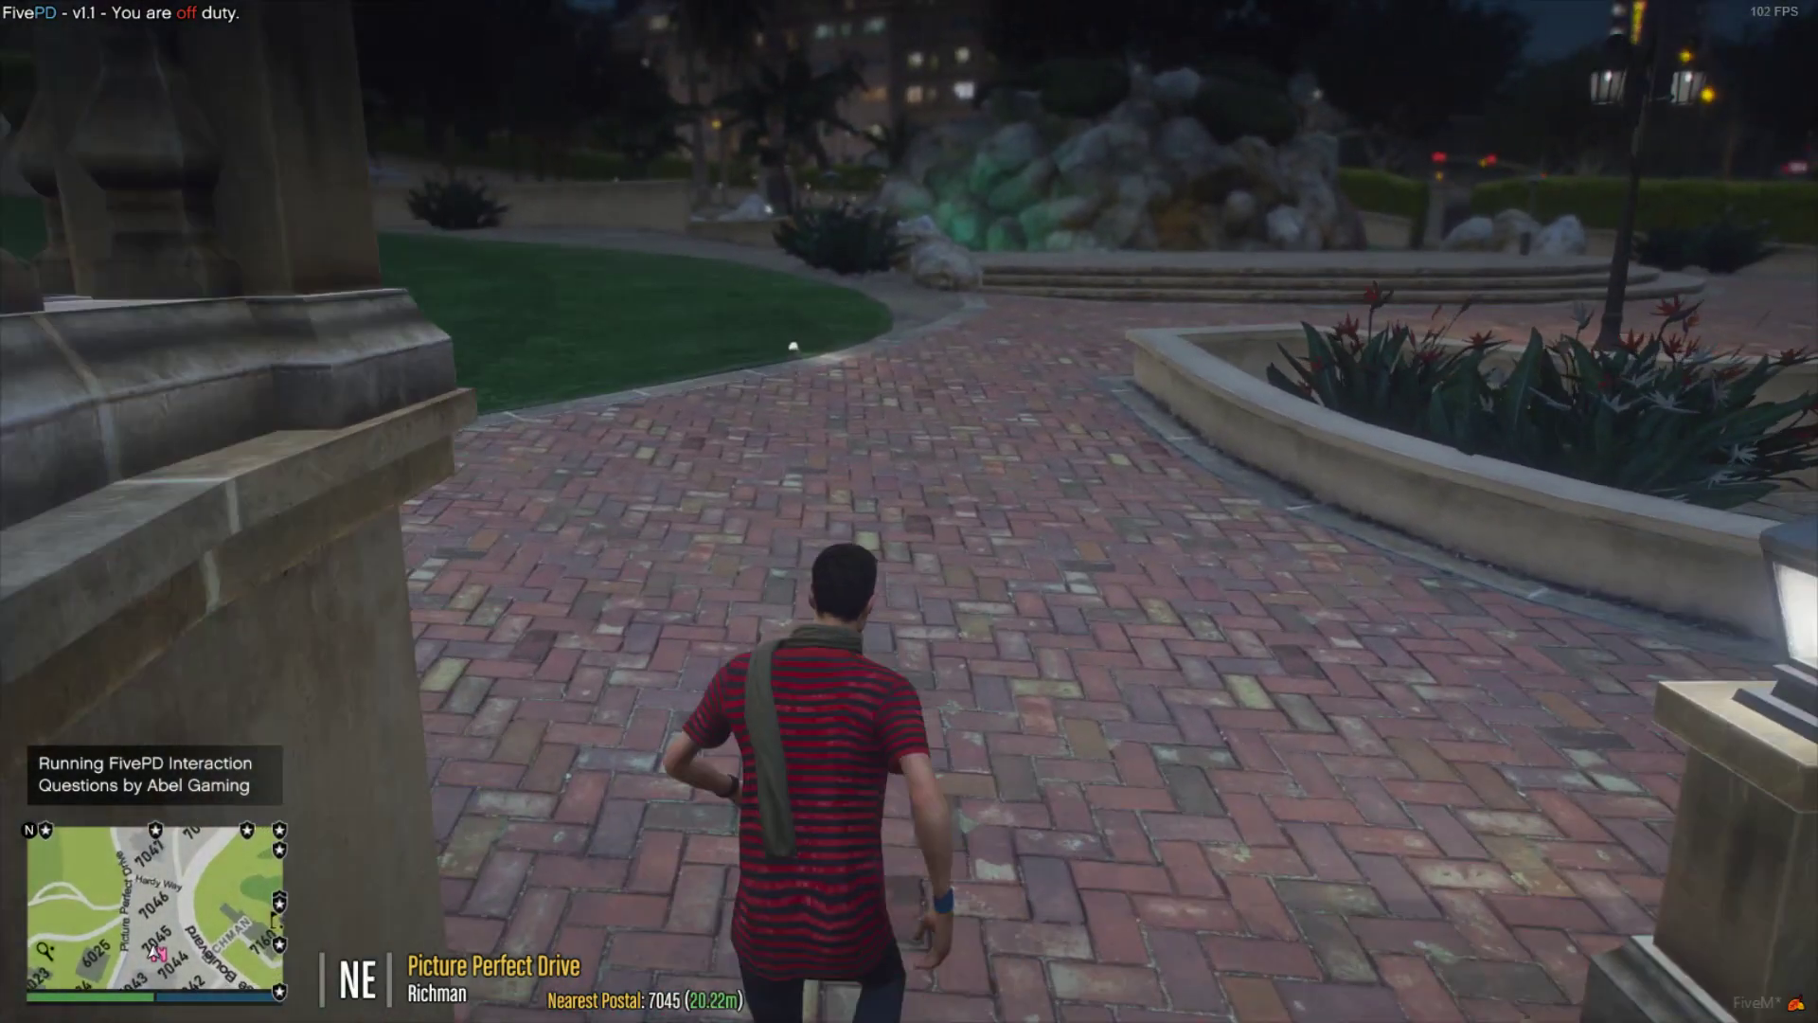
pyautogui.press('w')
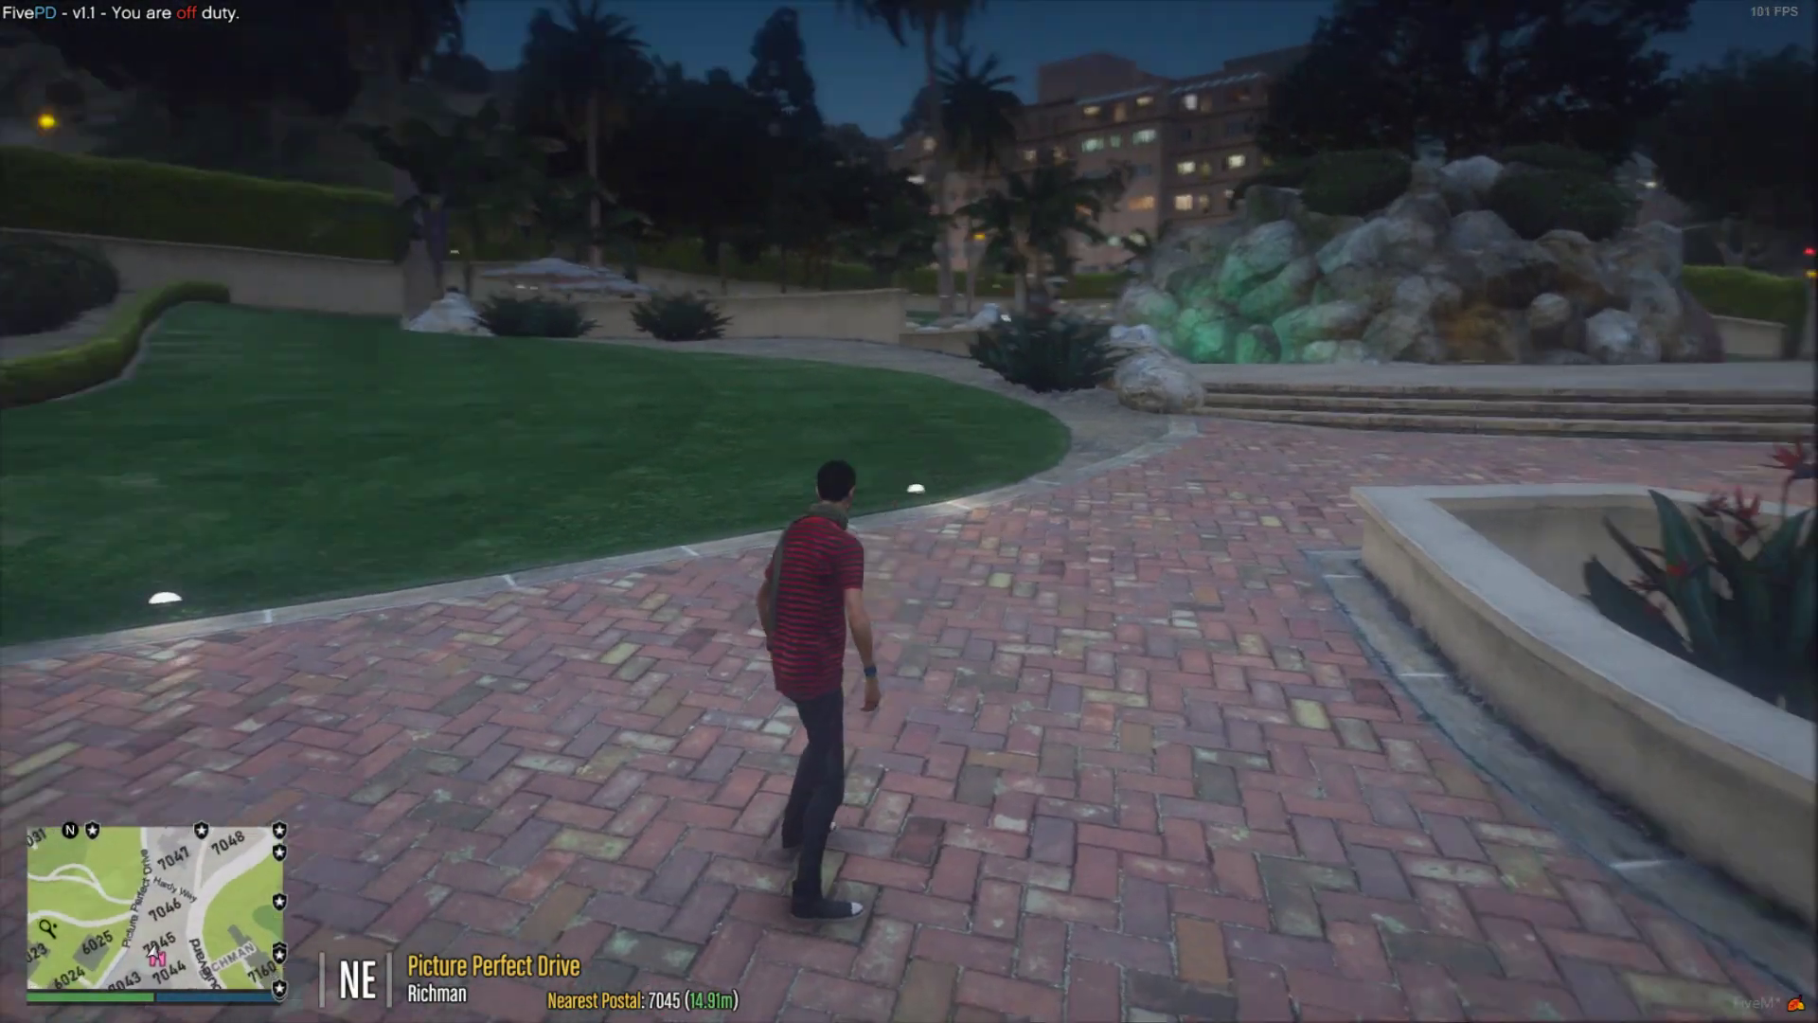
# - Spawn a Police Cruiser from the trainer's Vehicle Spawning > Emergency list, seated inside
pyautogui.press('F5')
pyautogui.press('F1')
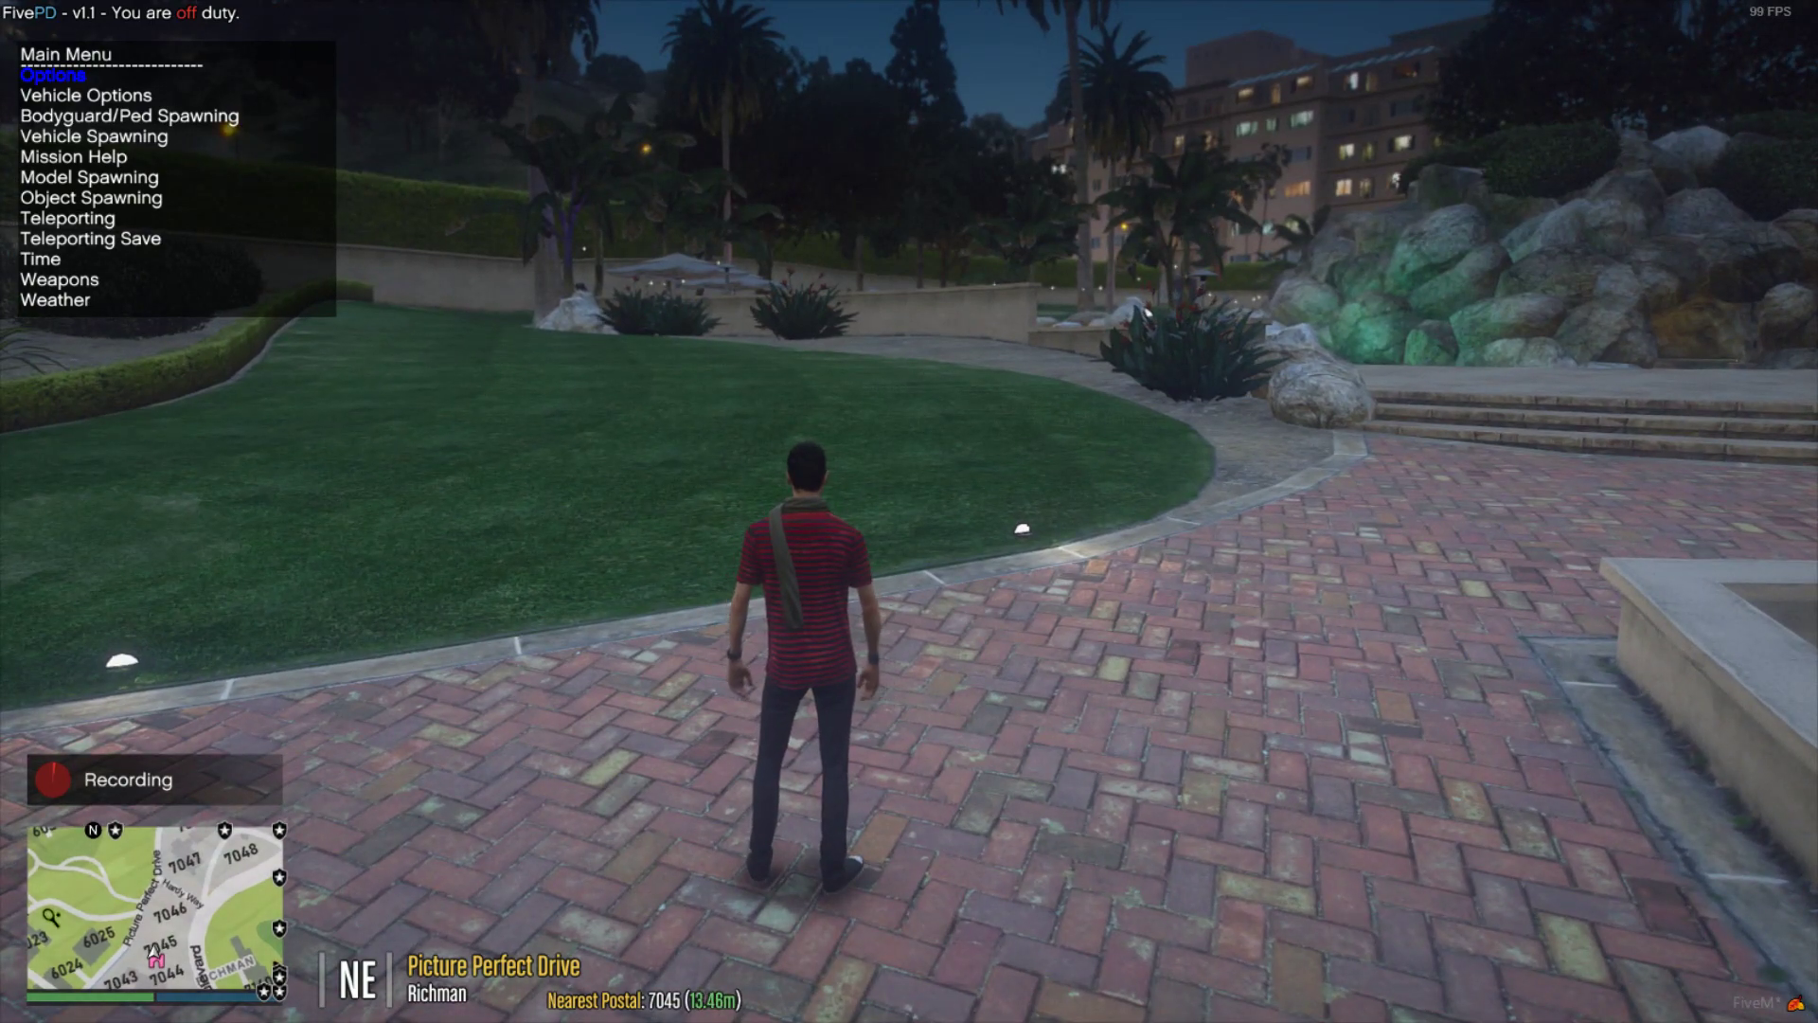
pyautogui.press('Down')
pyautogui.press('Down')
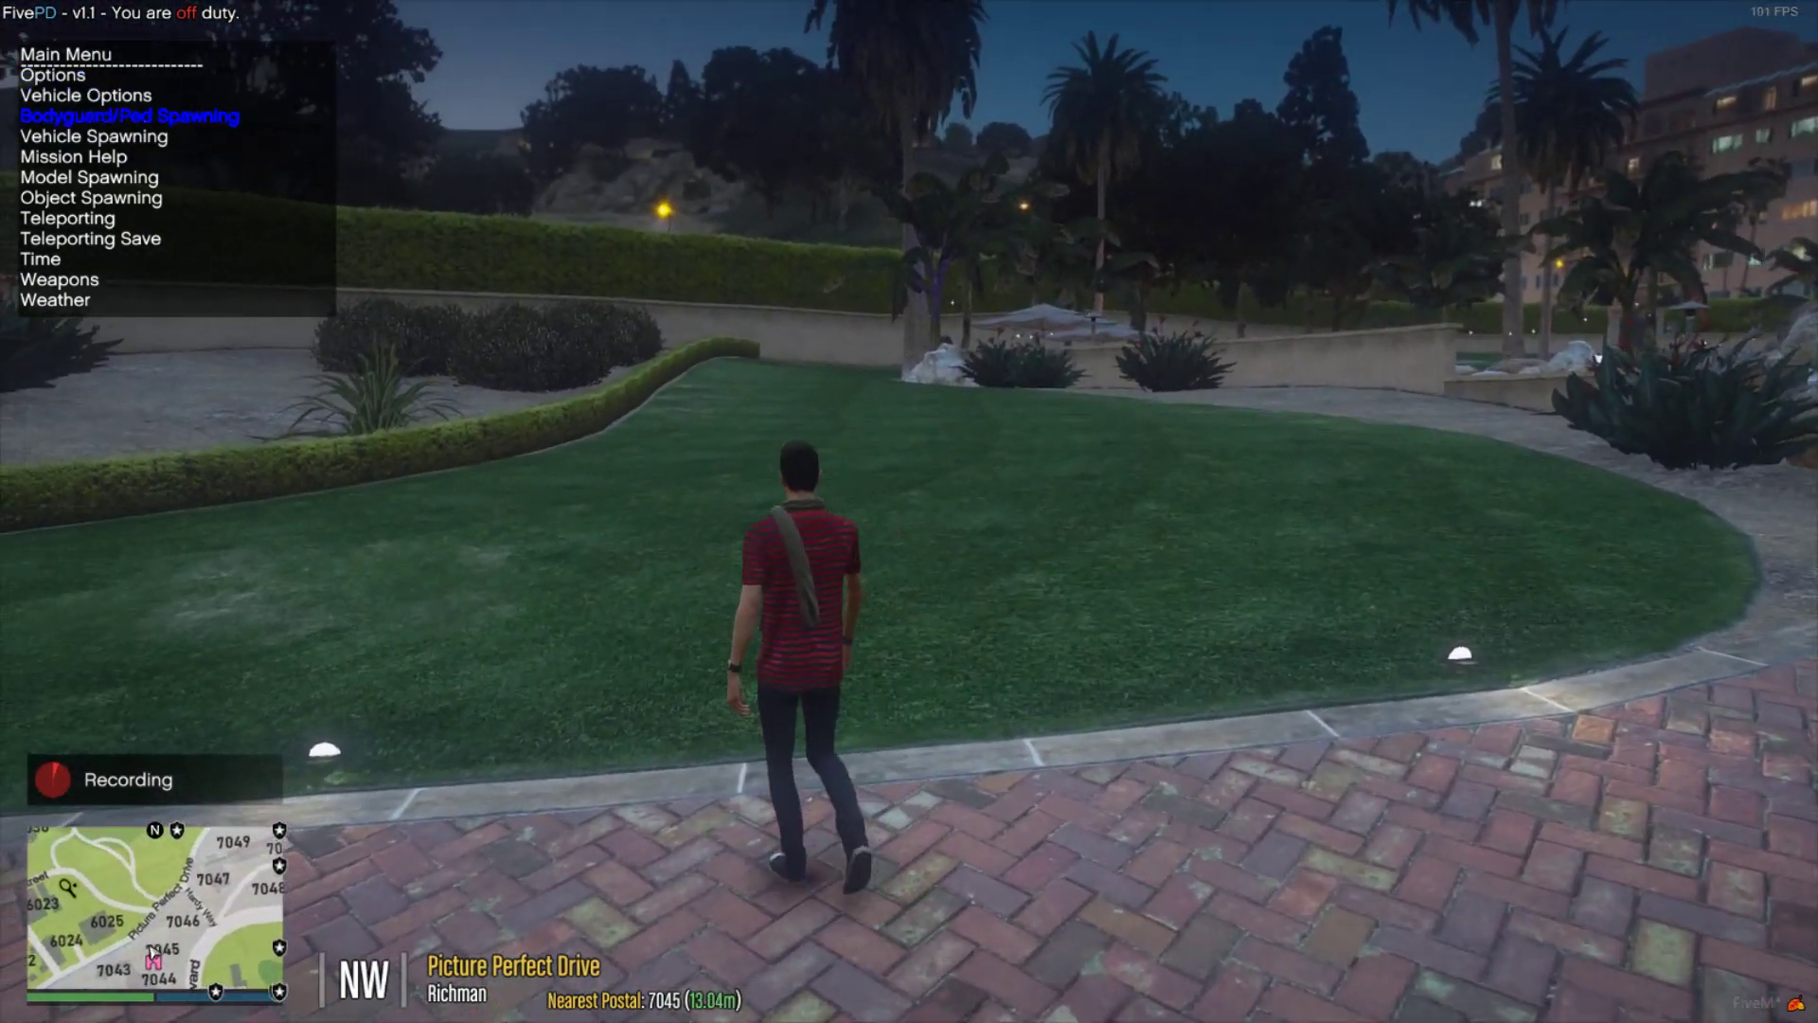
pyautogui.press('Down')
pyautogui.press('Return')
pyautogui.press('Down')
pyautogui.press('Down')
pyautogui.press('Down')
pyautogui.press('Down')
pyautogui.press('Down')
pyautogui.press('Return')
pyautogui.press('Down')
pyautogui.press('Down')
pyautogui.press('Down')
pyautogui.press('Down')
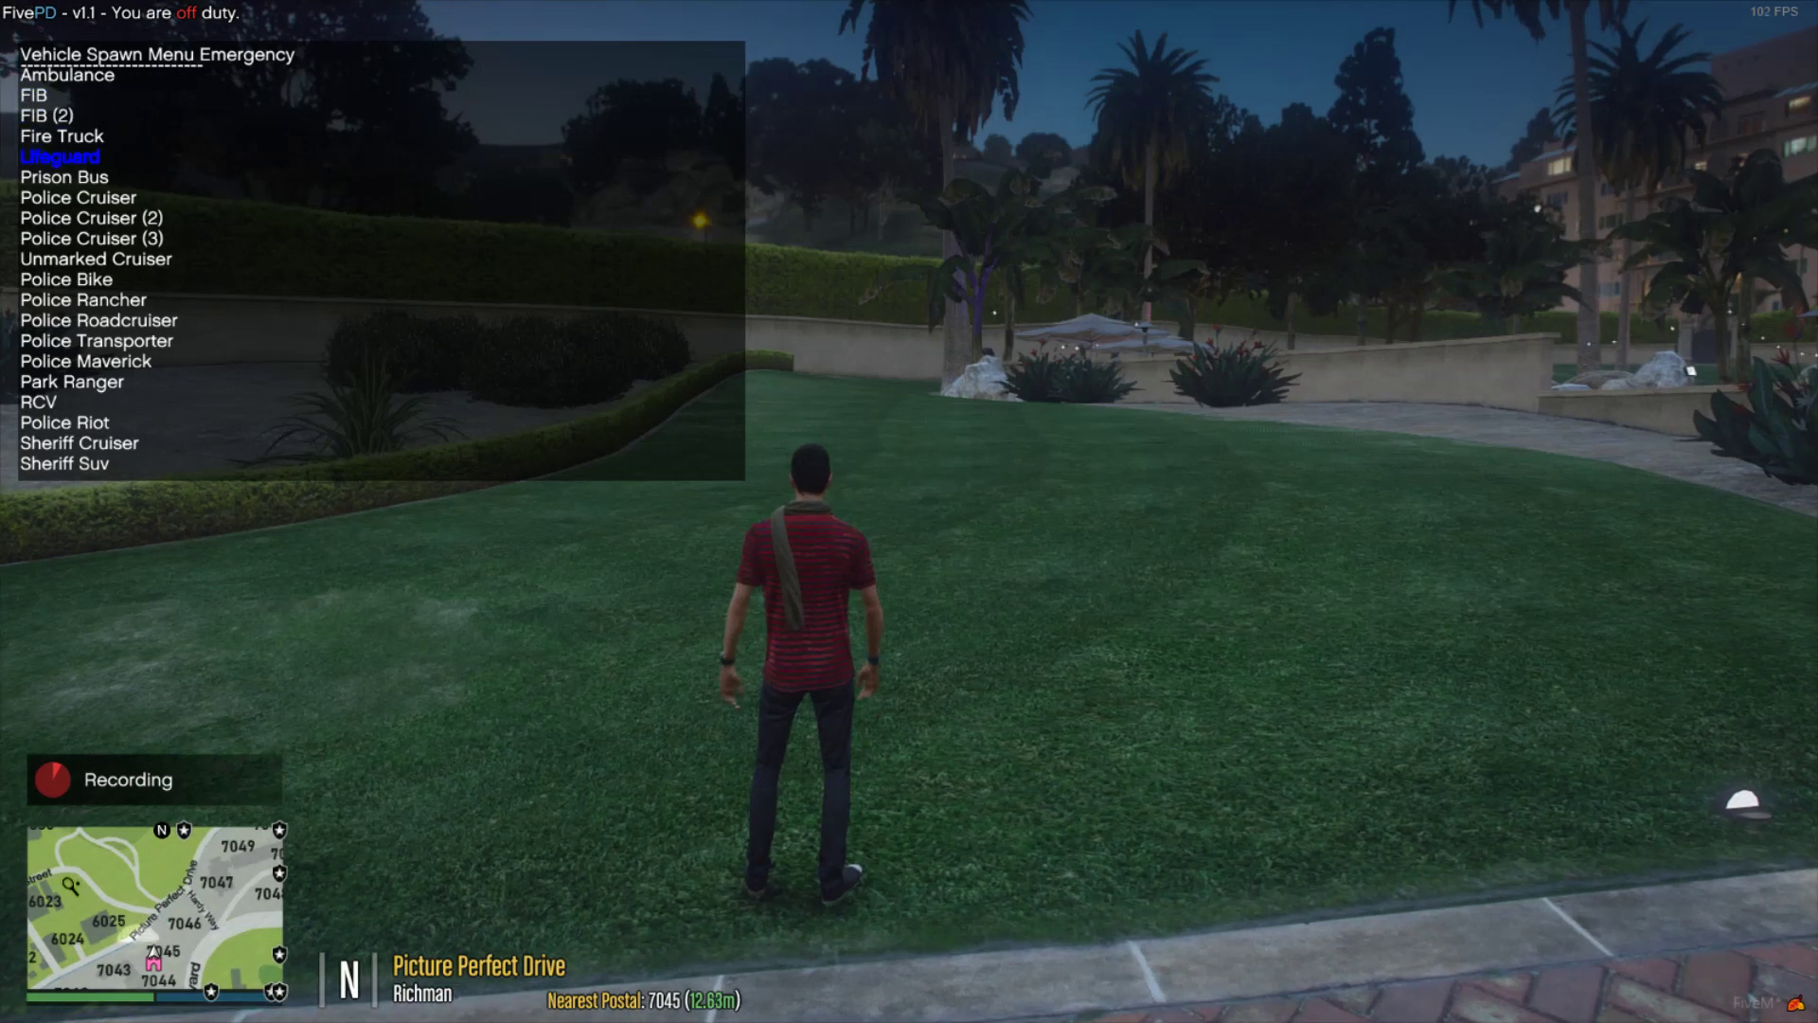
pyautogui.press('Down')
pyautogui.press('Down')
pyautogui.press('Return')
pyautogui.press('BackSpace')
pyautogui.press('BackSpace')
pyautogui.press('BackSpace')
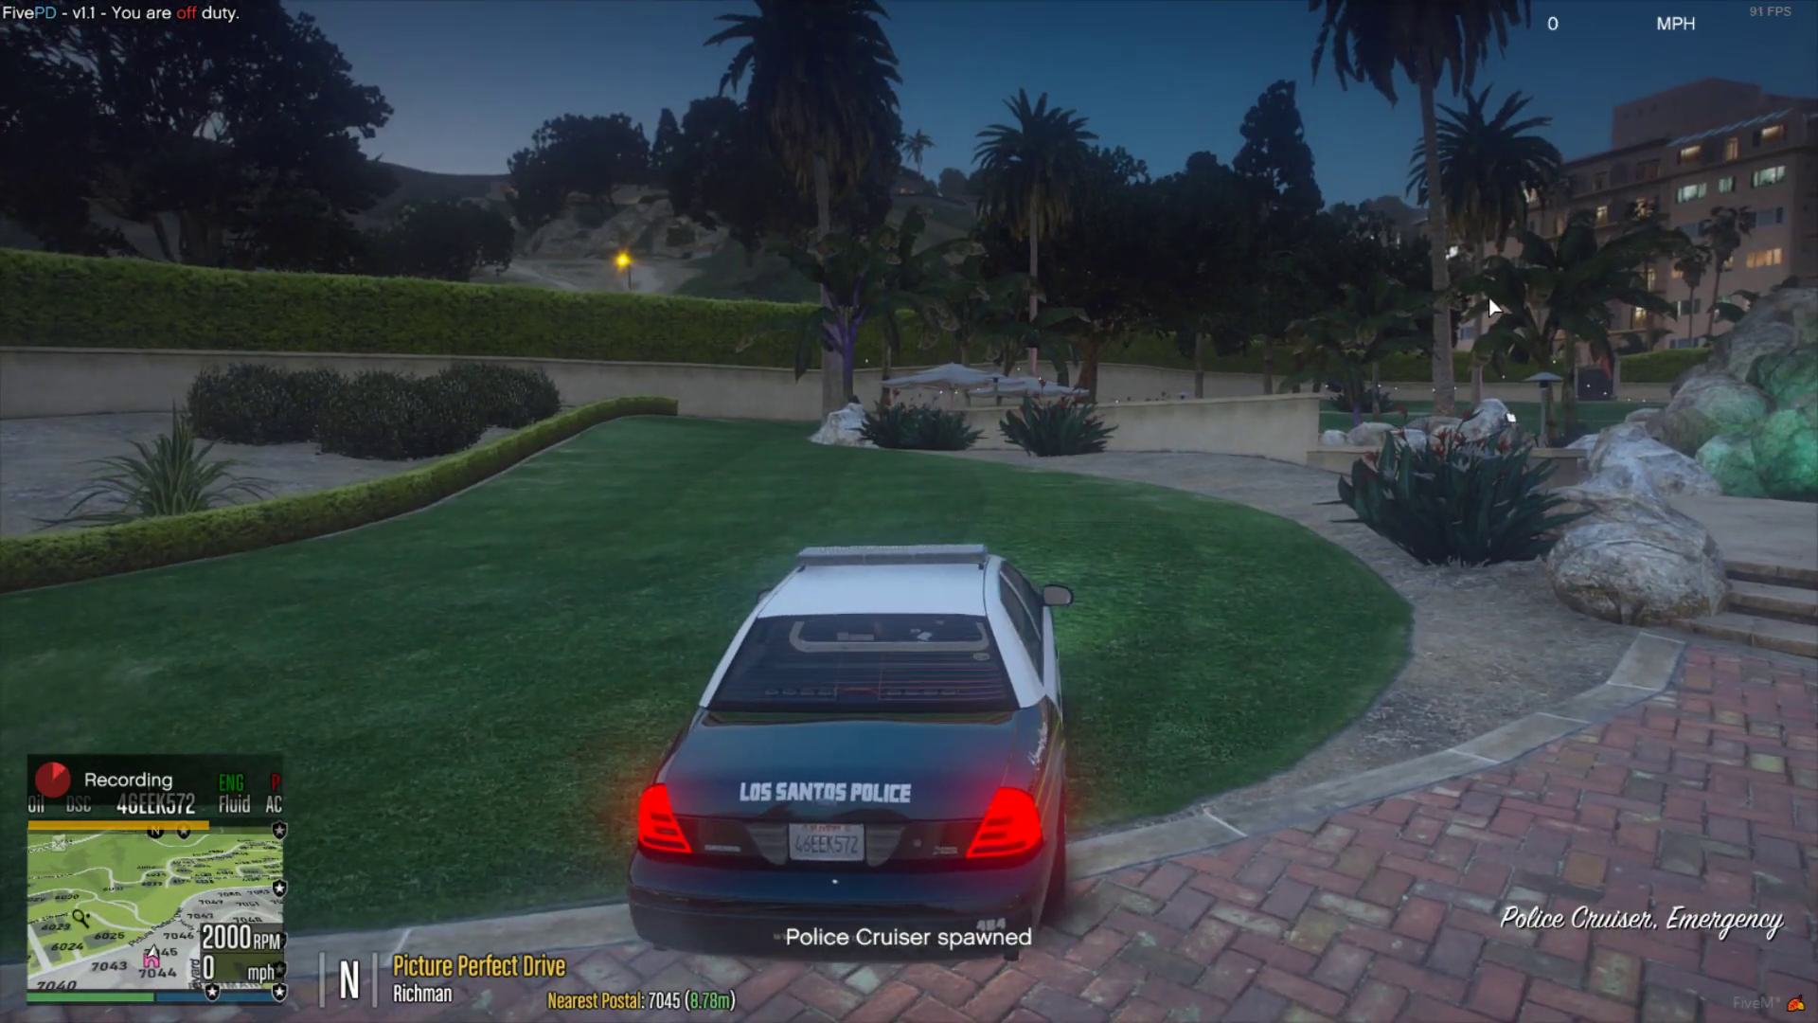
# - Bring up the radar remote and radar display, placing the display in the top-left corner
pyautogui.press('F5')
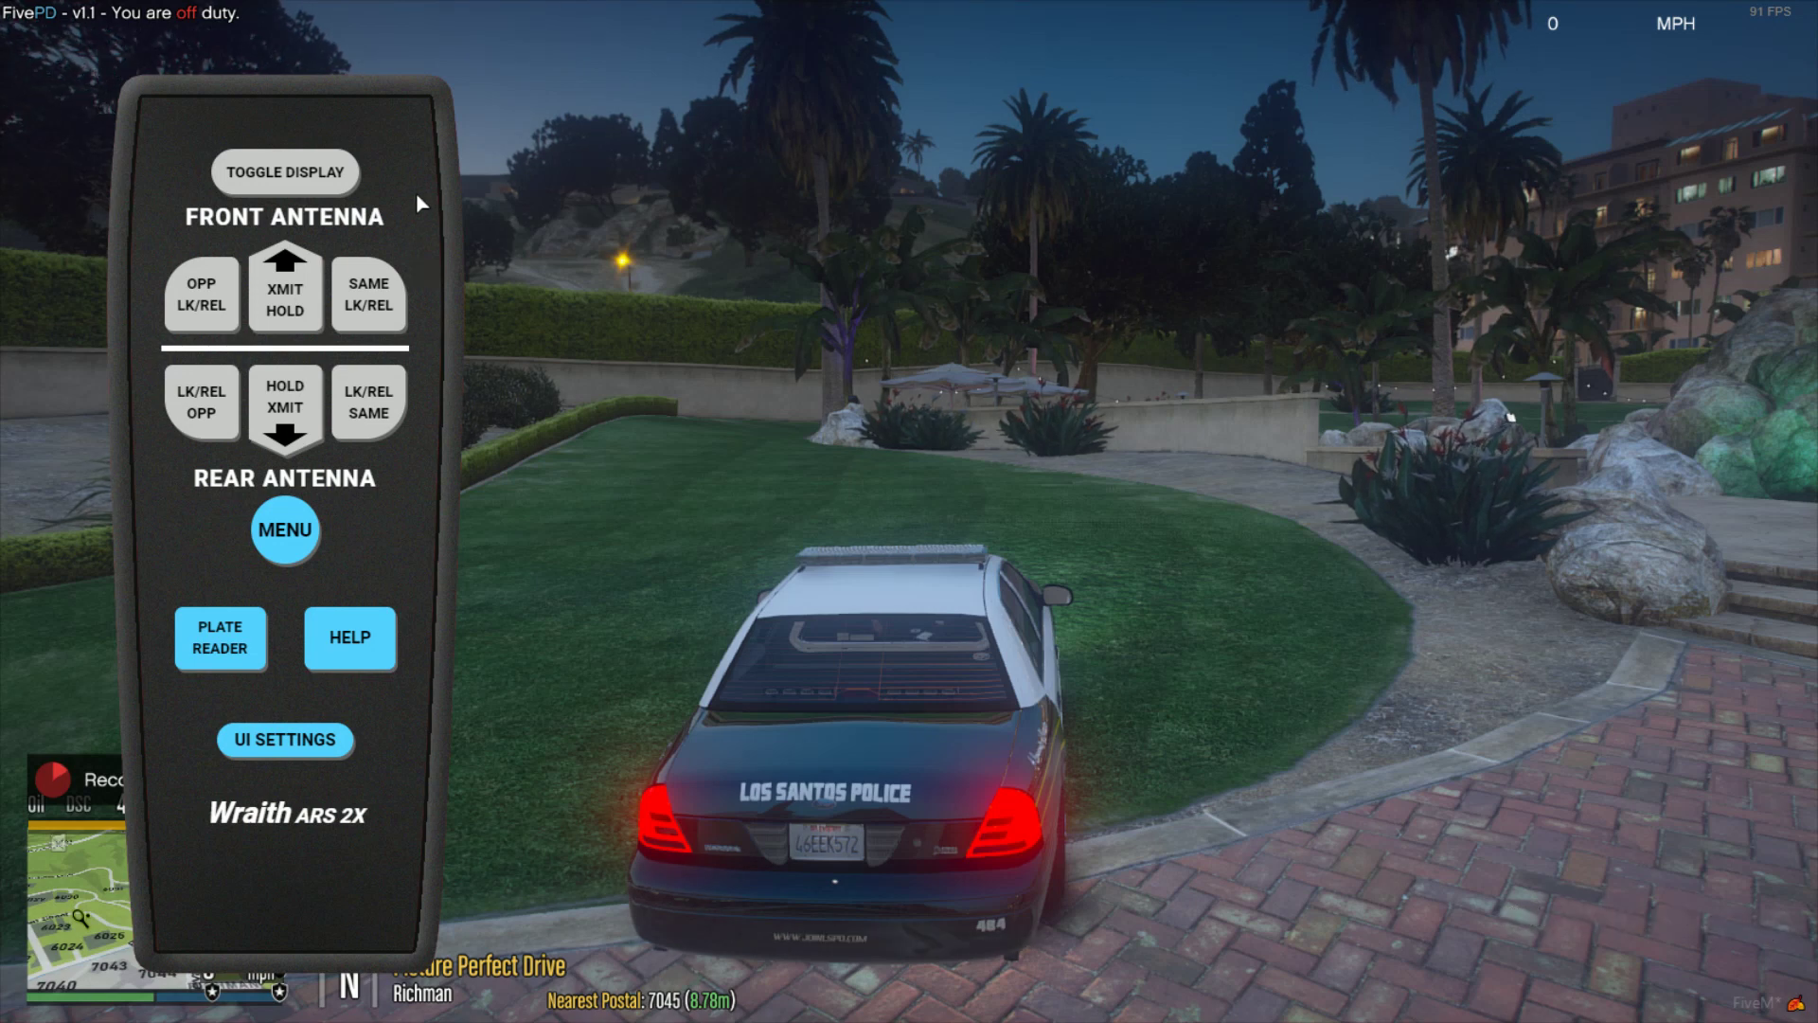
pyautogui.moveTo(417, 191); pyautogui.dragTo(1538, 222)
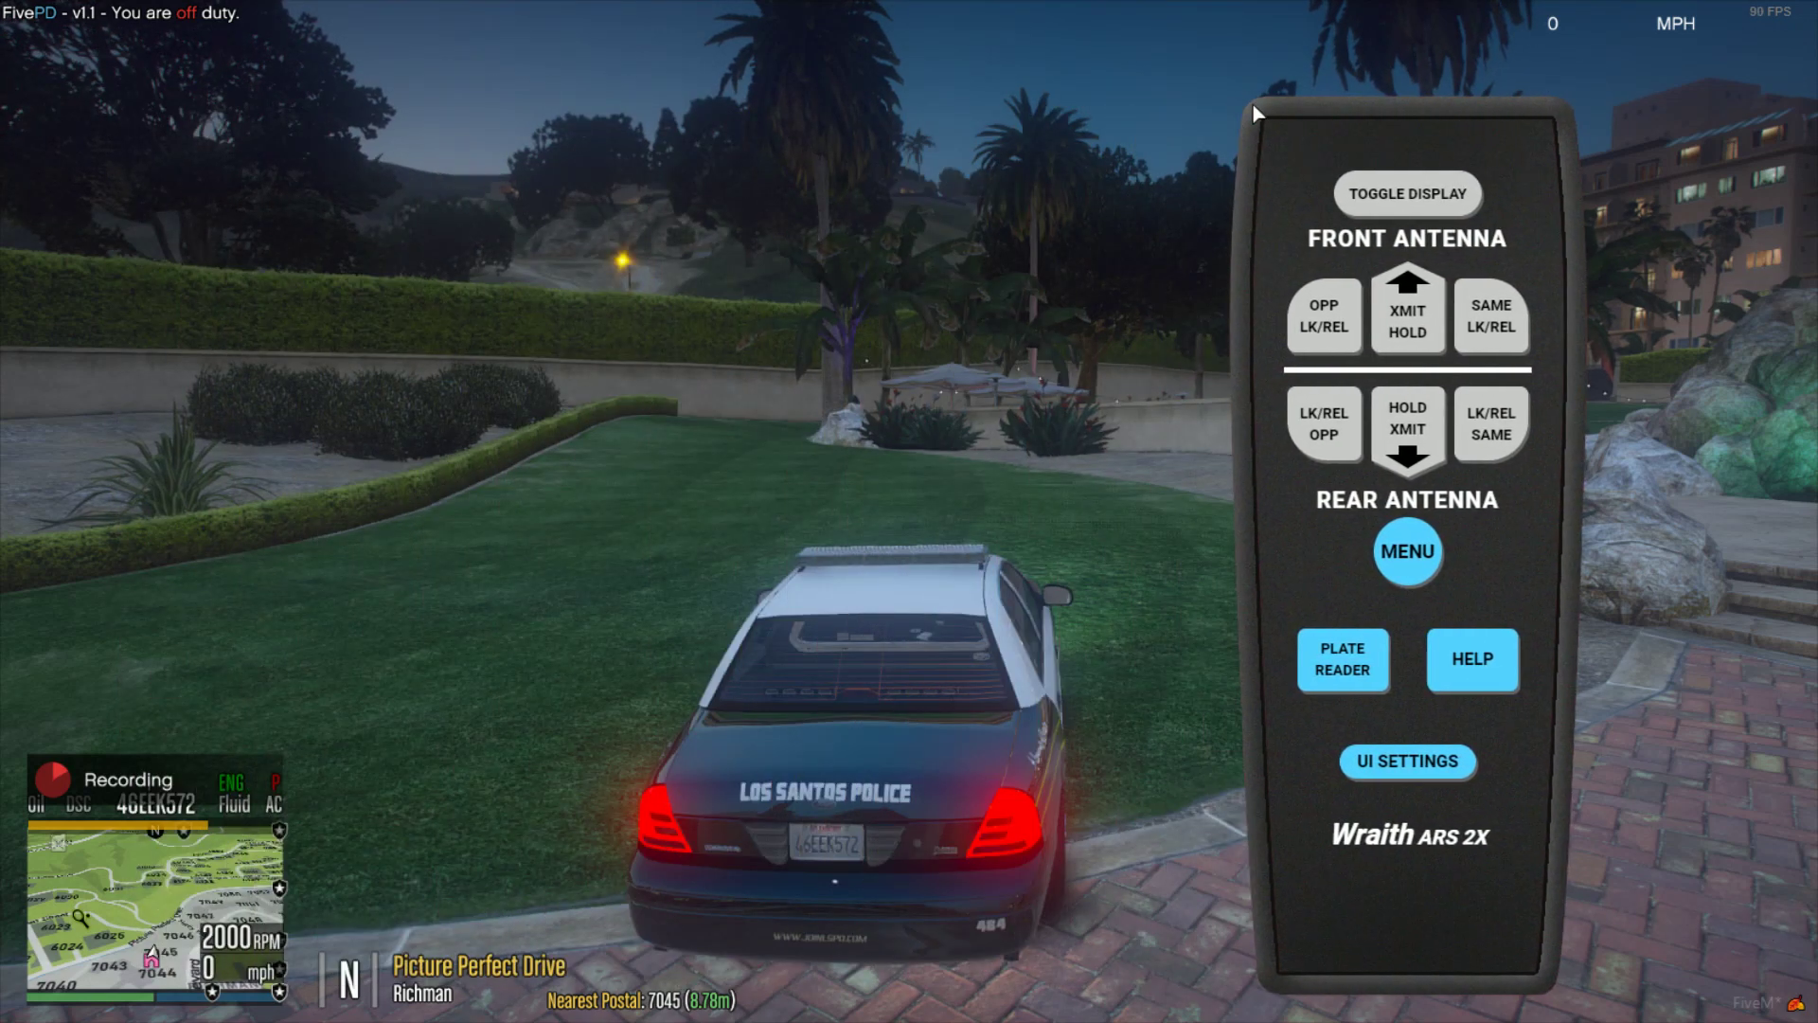
pyautogui.moveTo(1254, 106); pyautogui.dragTo(1446, 73)
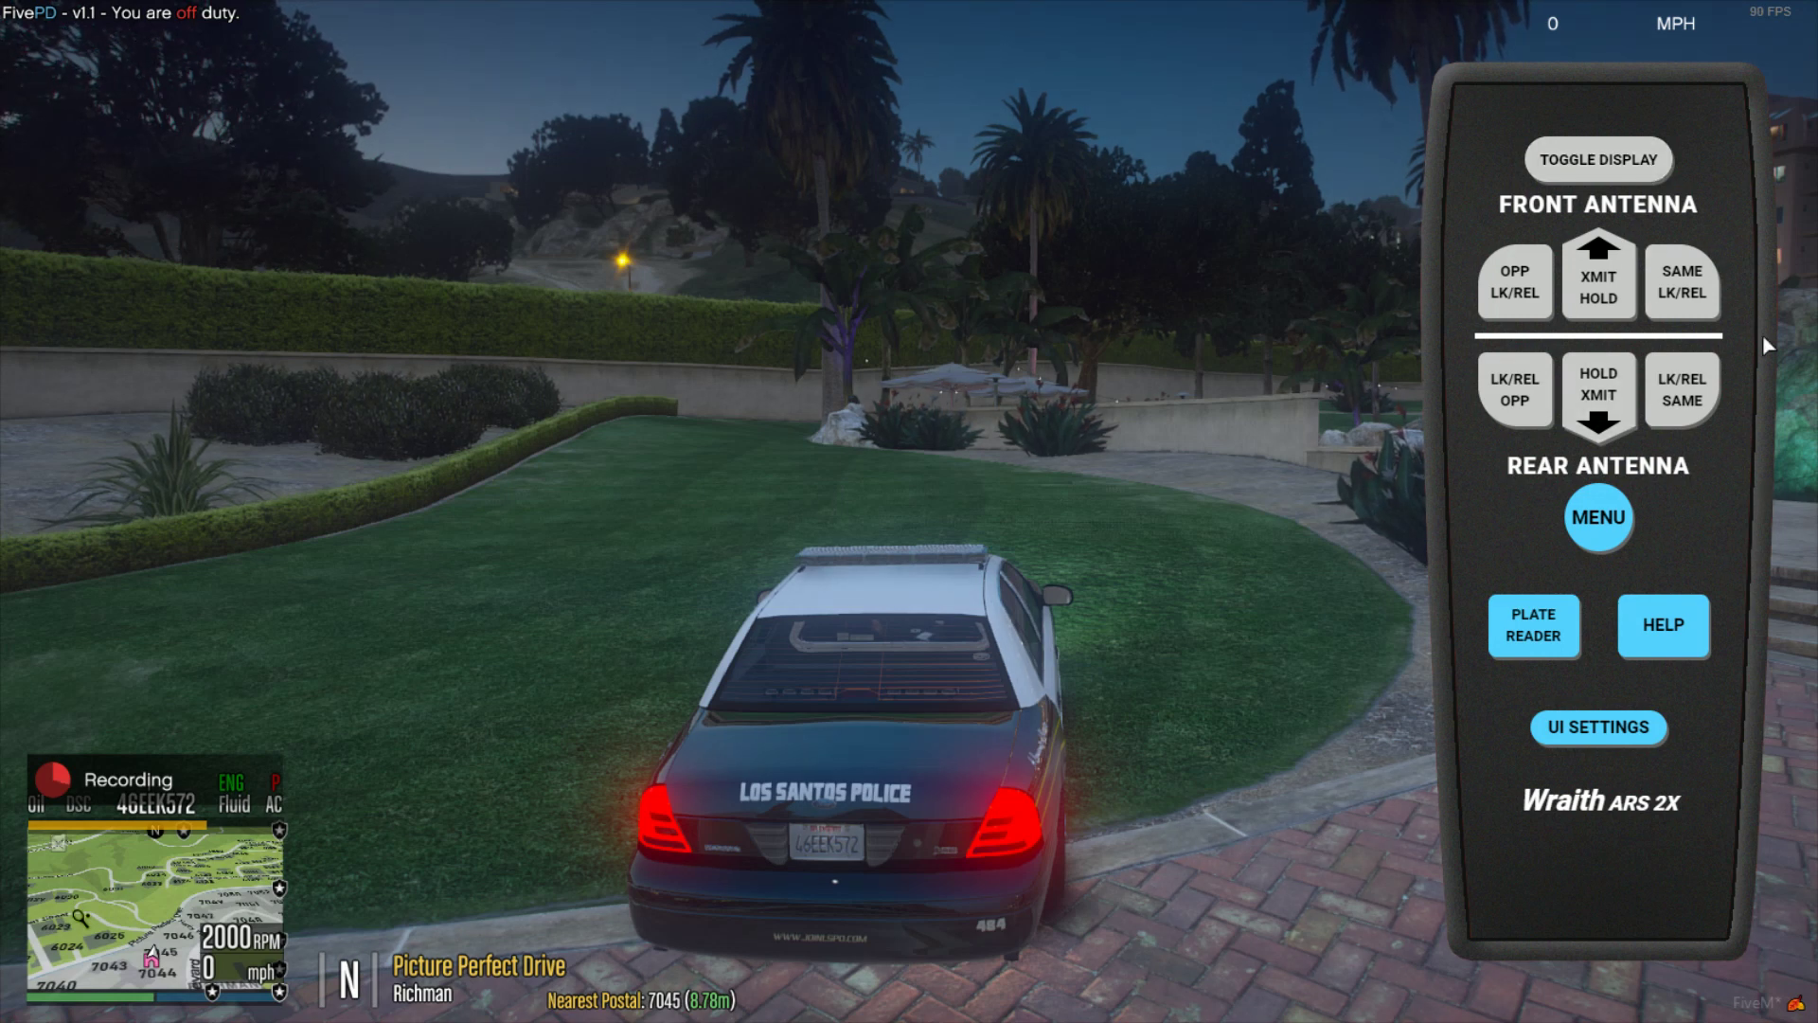
pyautogui.click(1577, 158)
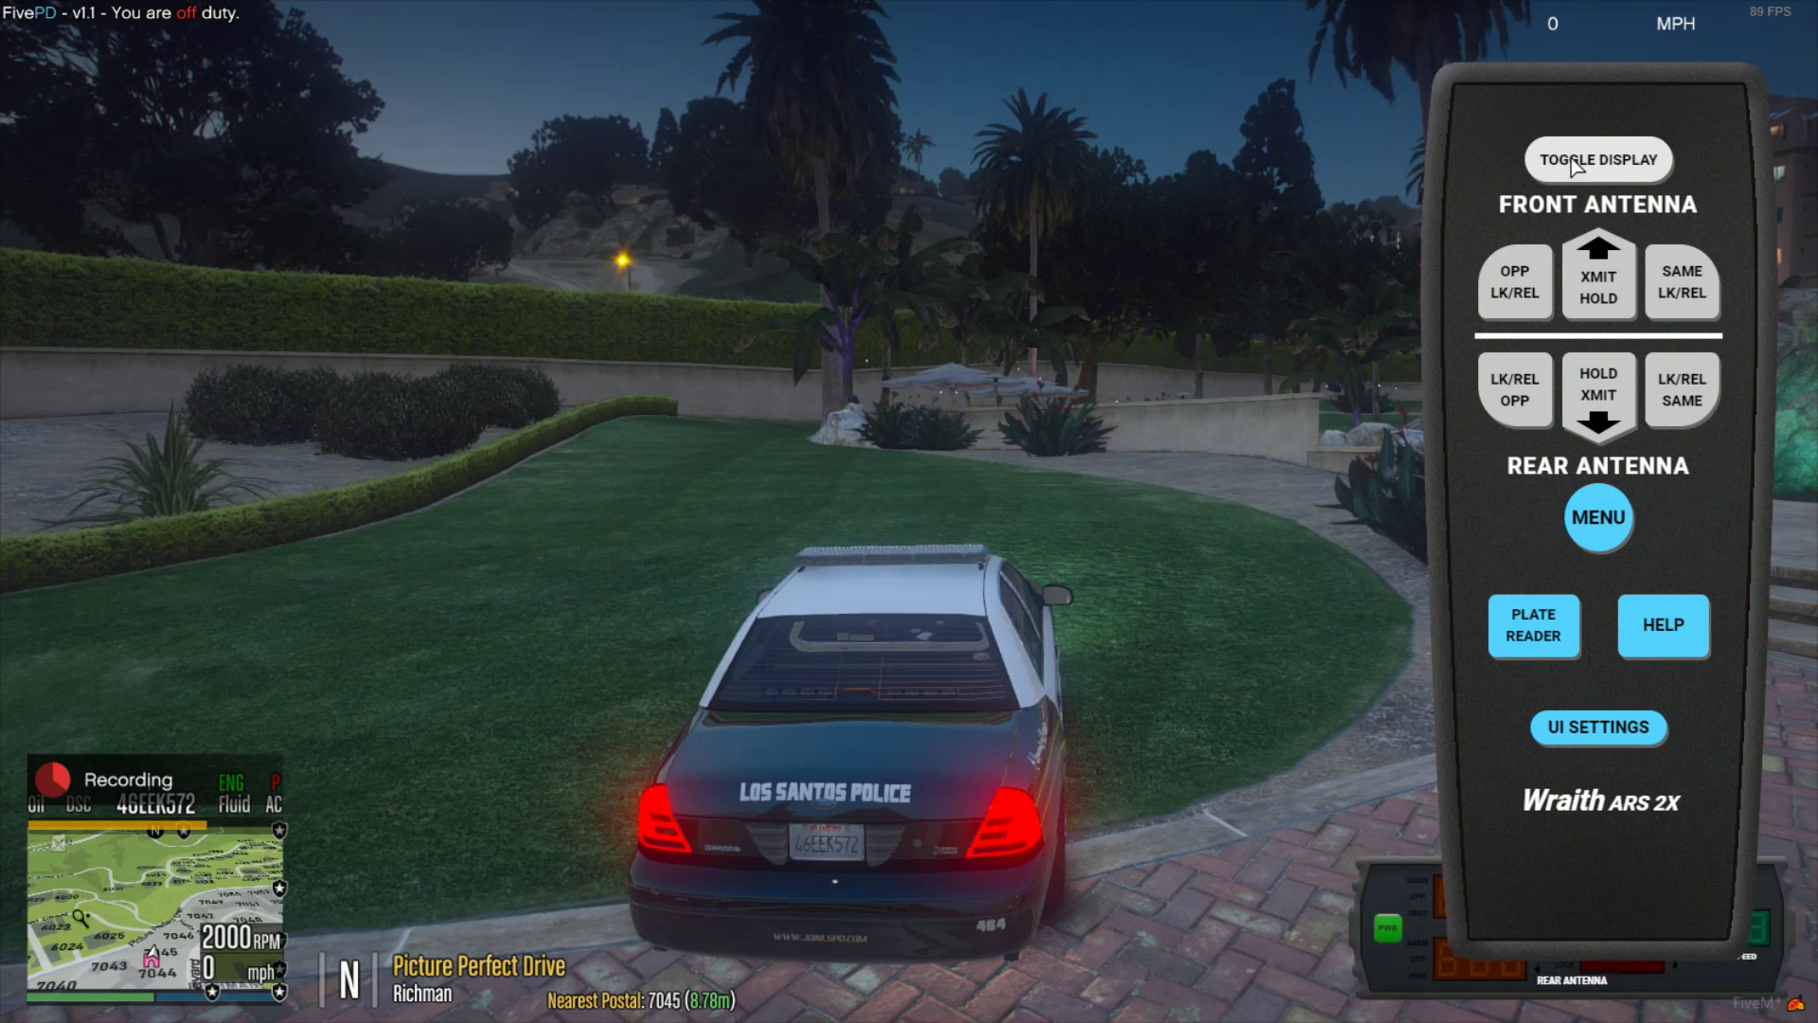
pyautogui.moveTo(1598, 133); pyautogui.dragTo(989, 112)
pyautogui.moveTo(1661, 898); pyautogui.dragTo(394, 123)
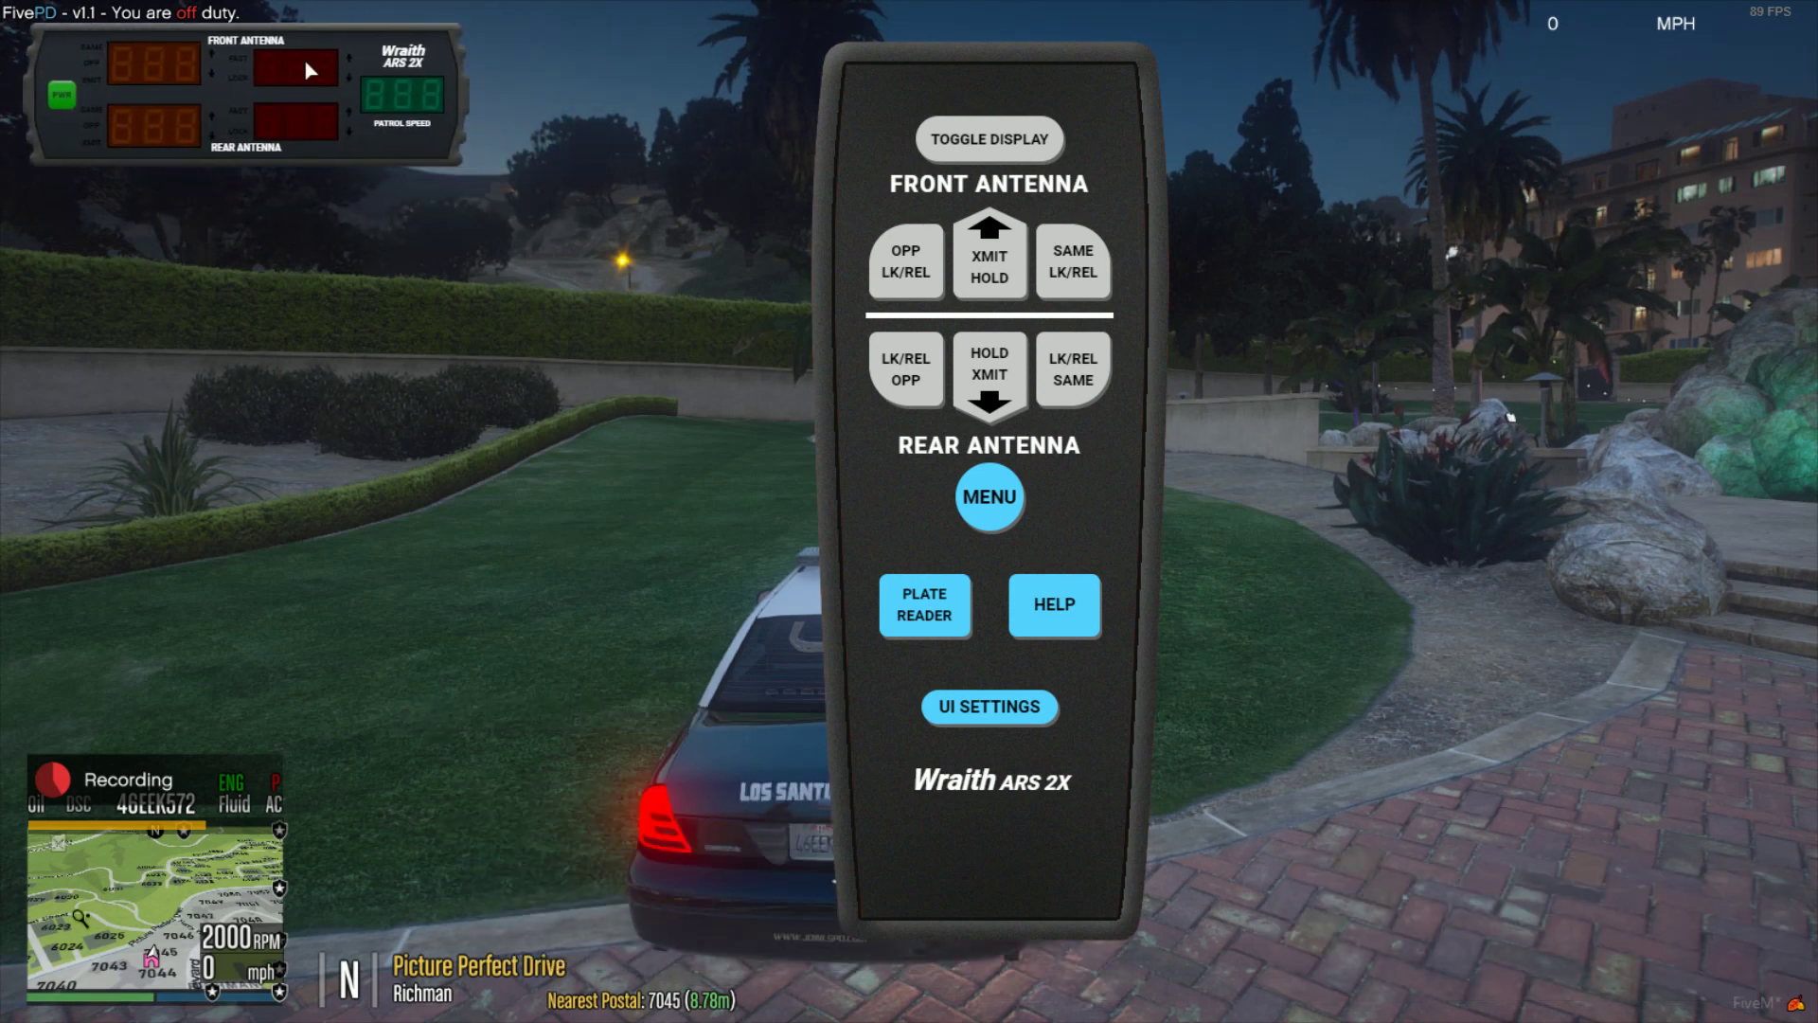
pyautogui.moveTo(974, 122); pyautogui.dragTo(1599, 177)
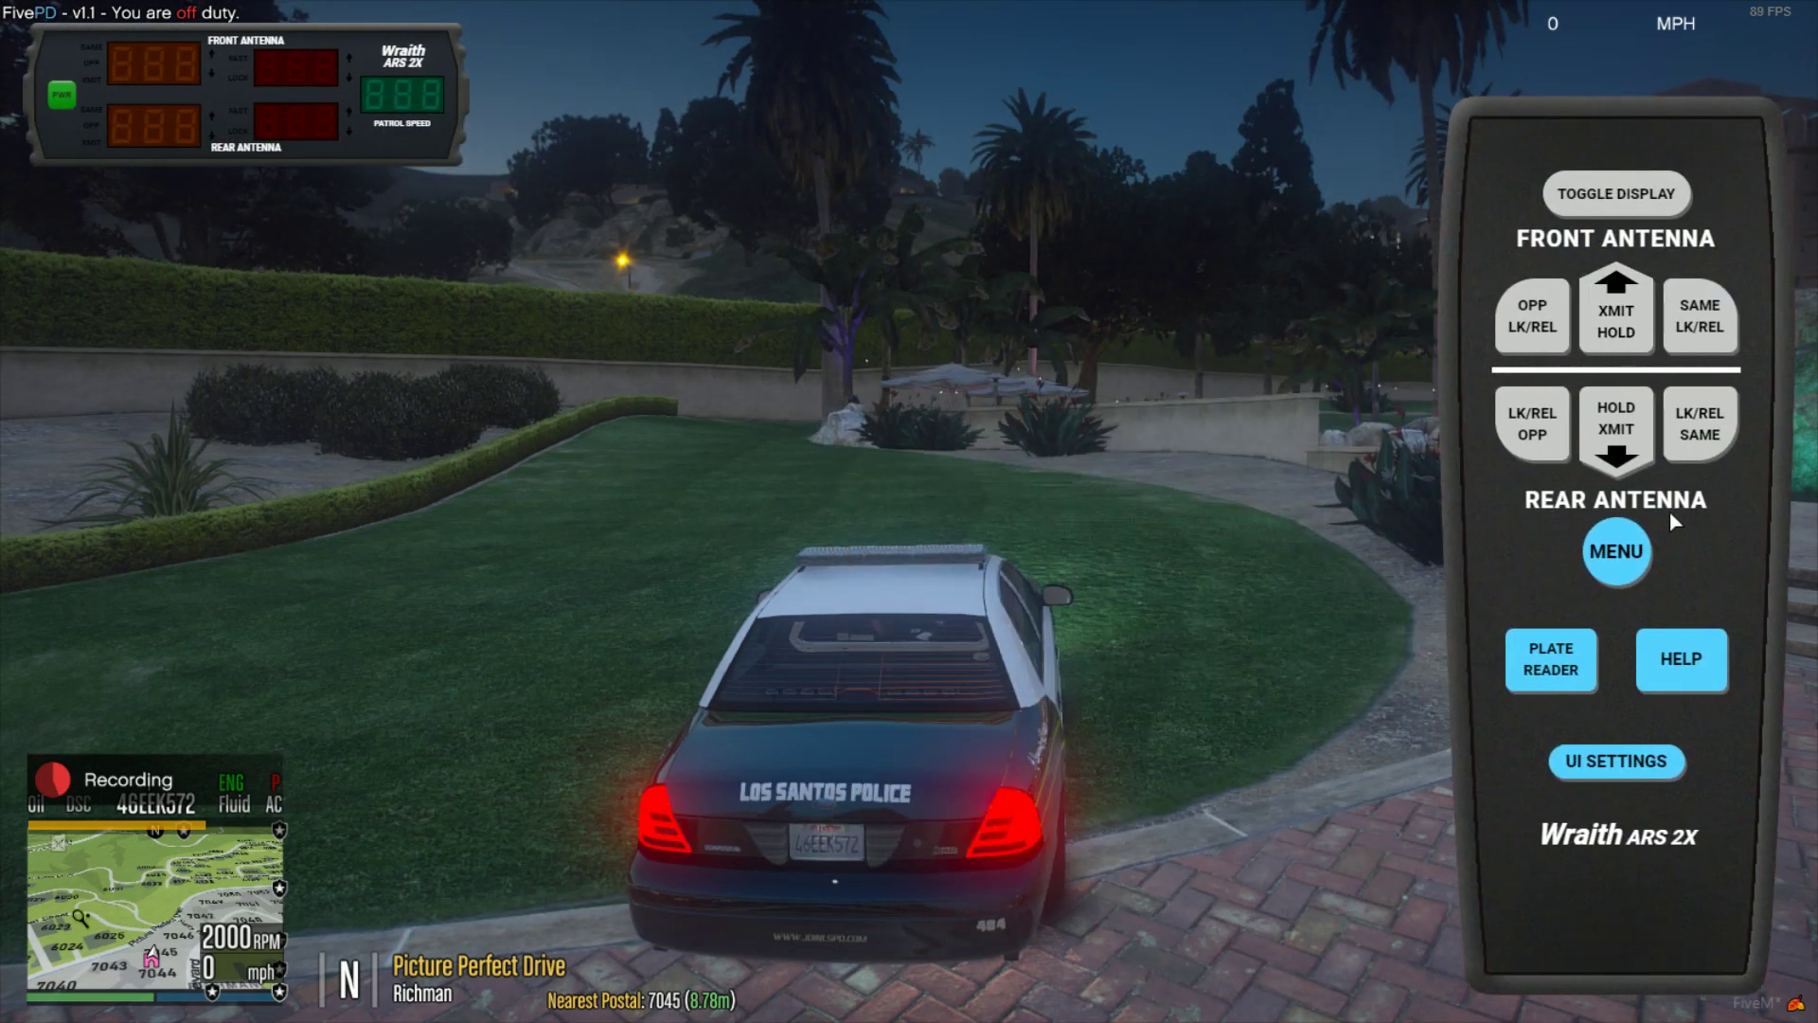
# - Show the front and rear plate display at bottom centre, then hide it again
pyautogui.click(1549, 653)
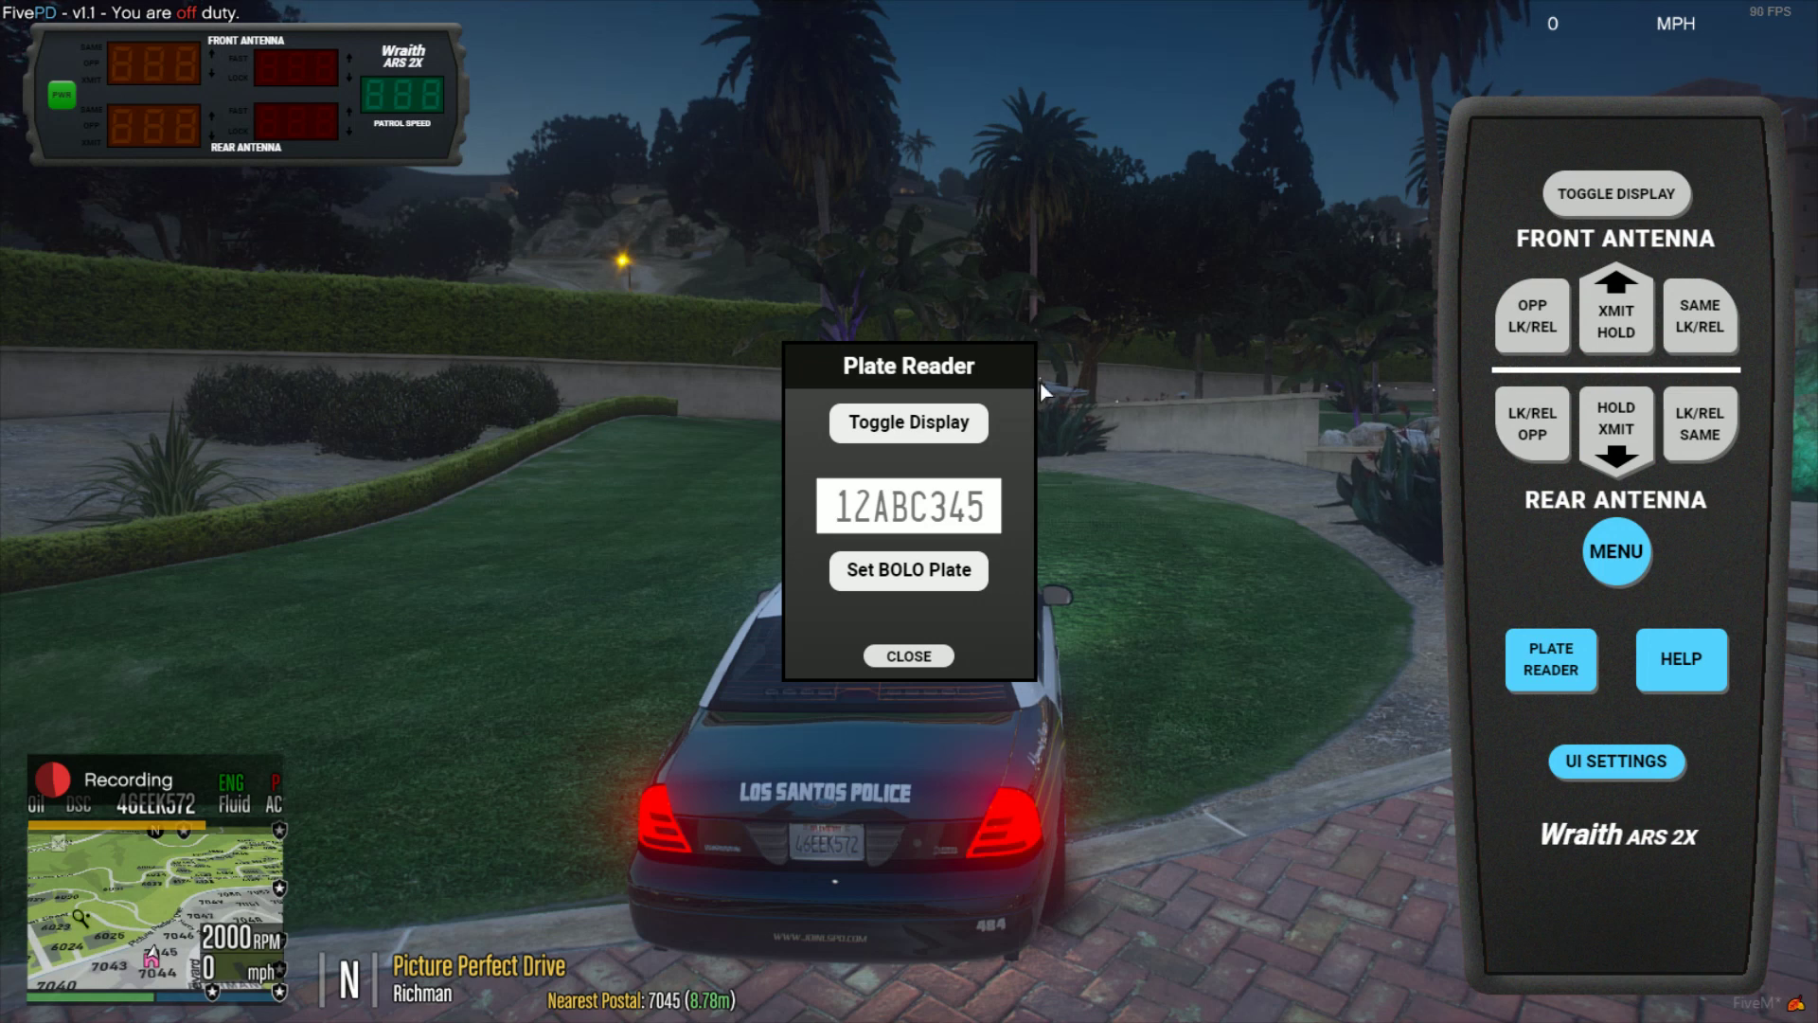
pyautogui.click(958, 437)
pyautogui.moveTo(1353, 491); pyautogui.dragTo(978, 871)
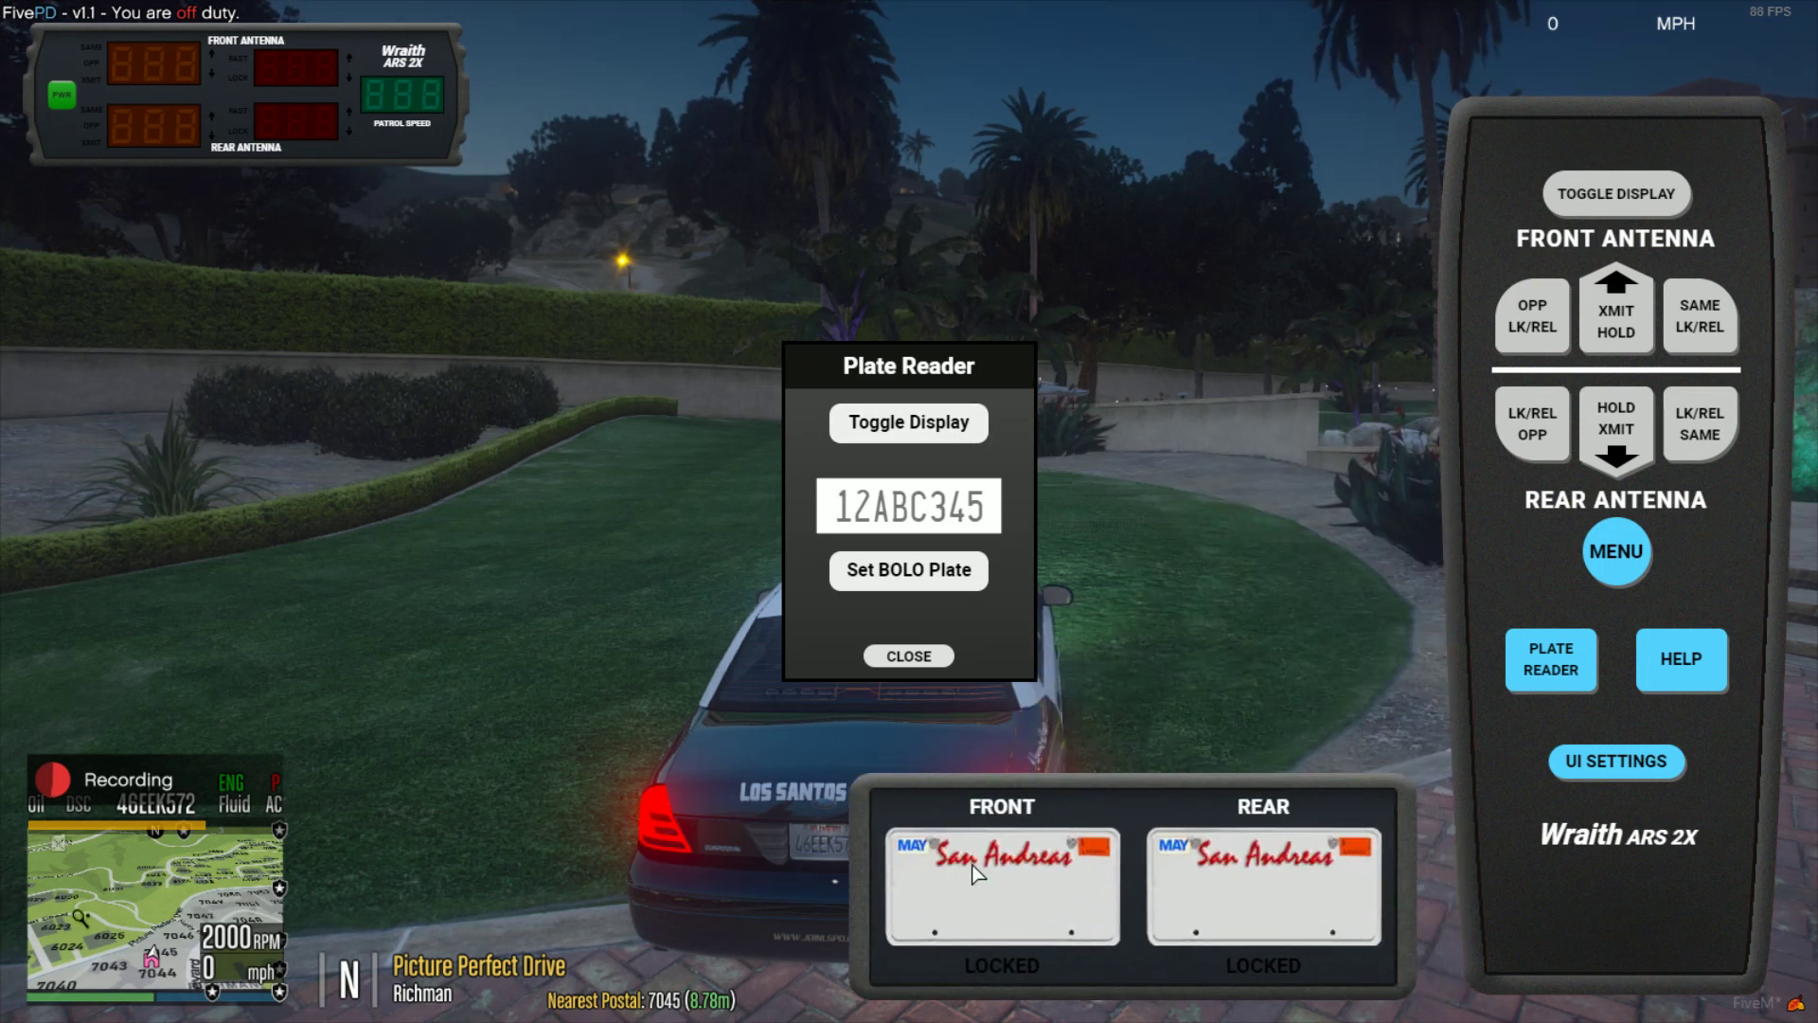
pyautogui.click(933, 655)
pyautogui.click(1551, 658)
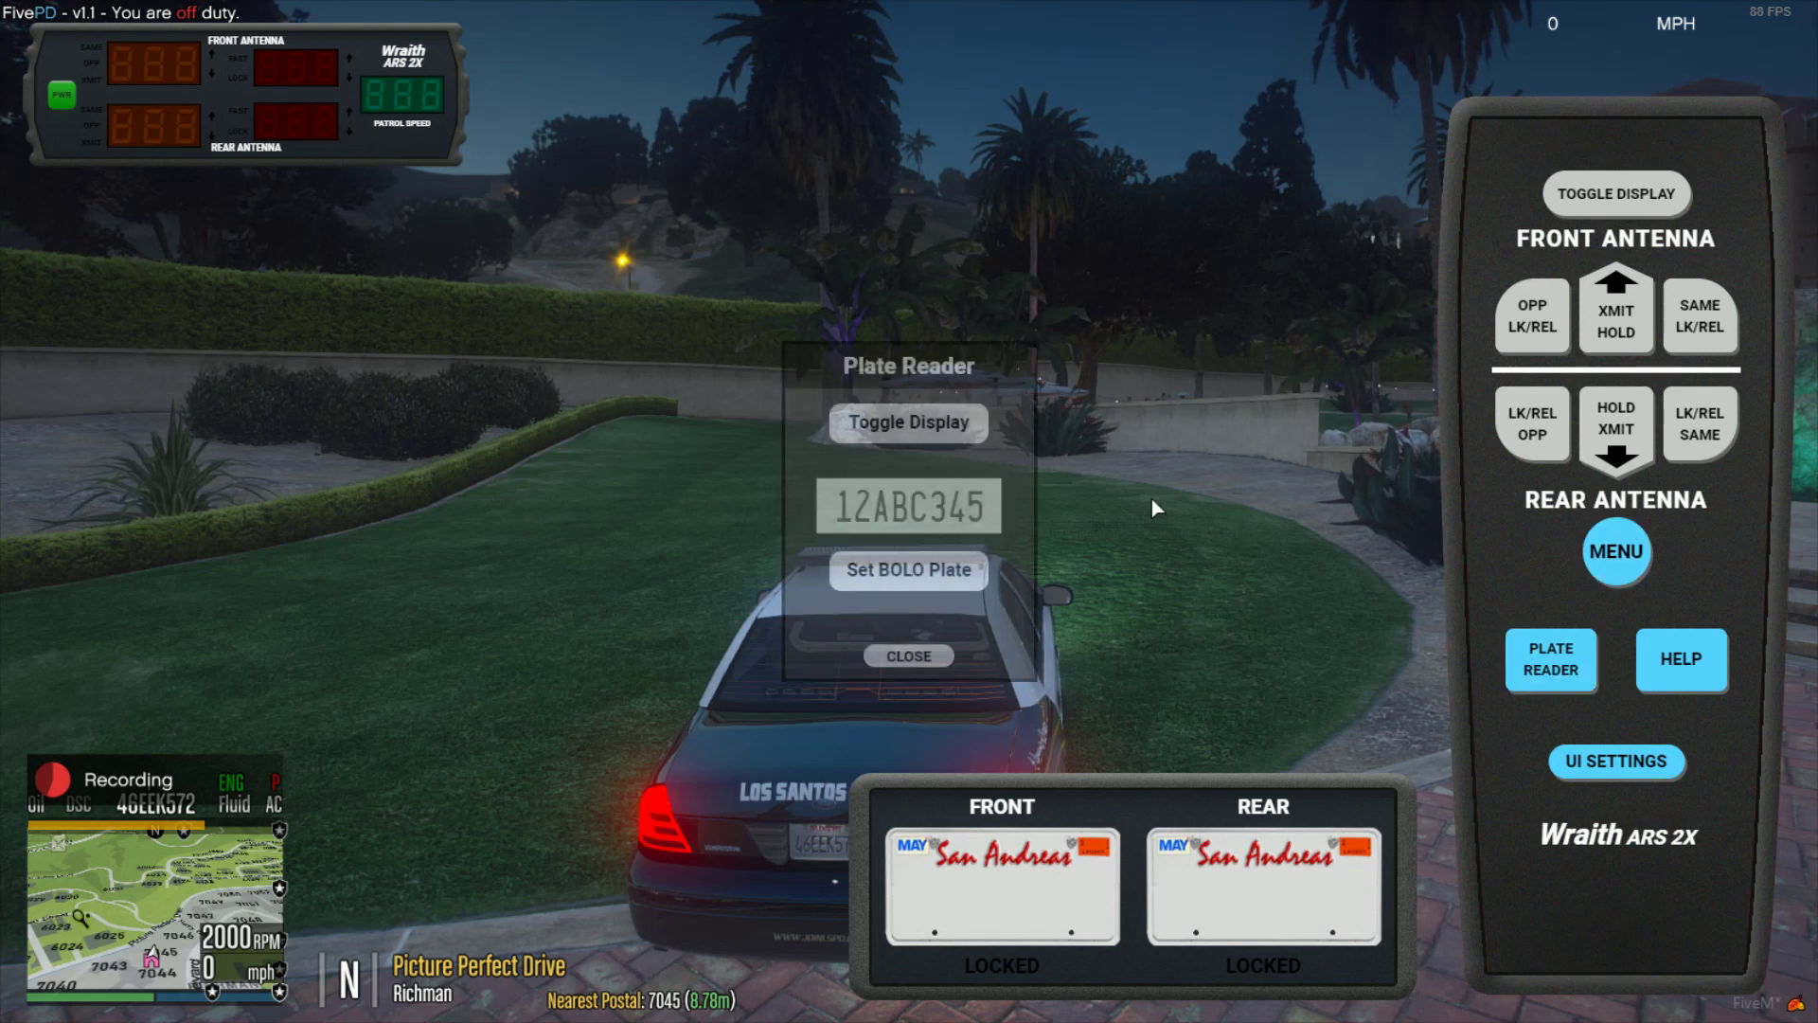
pyautogui.click(901, 421)
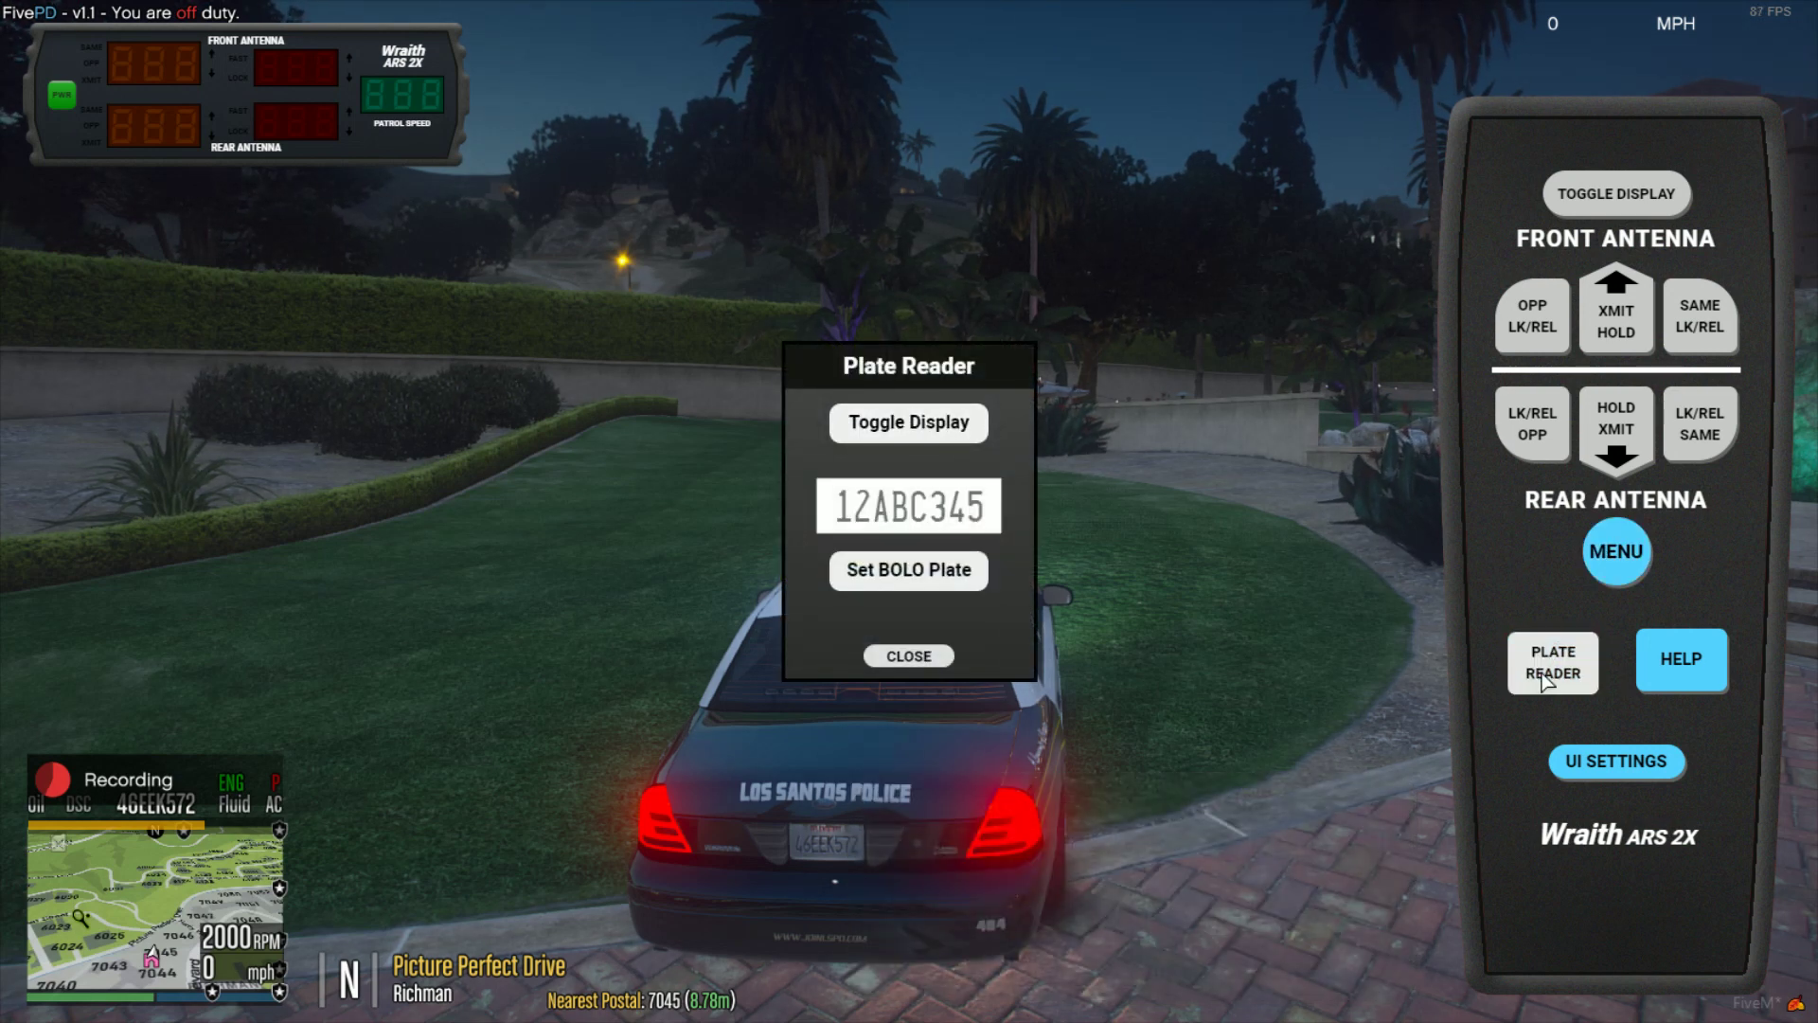
pyautogui.click(909, 655)
# - Check the interface scale settings, then power on the radar display
pyautogui.click(1616, 761)
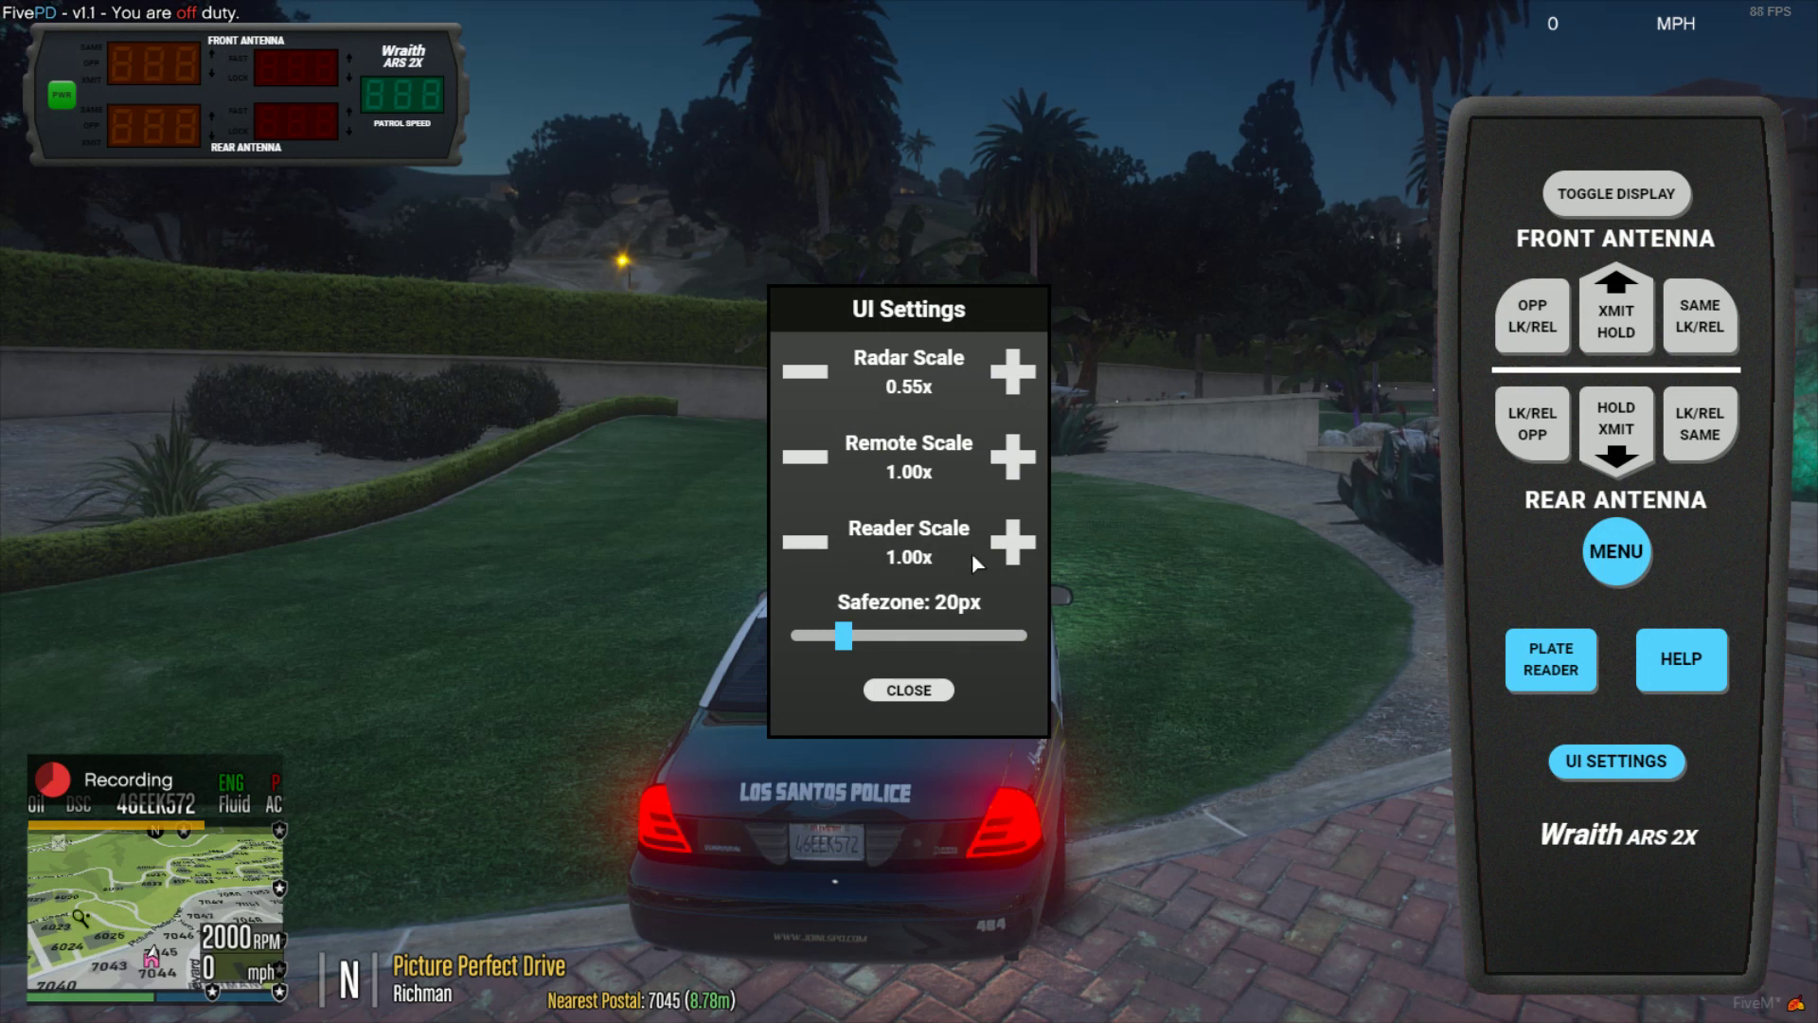
pyautogui.click(909, 689)
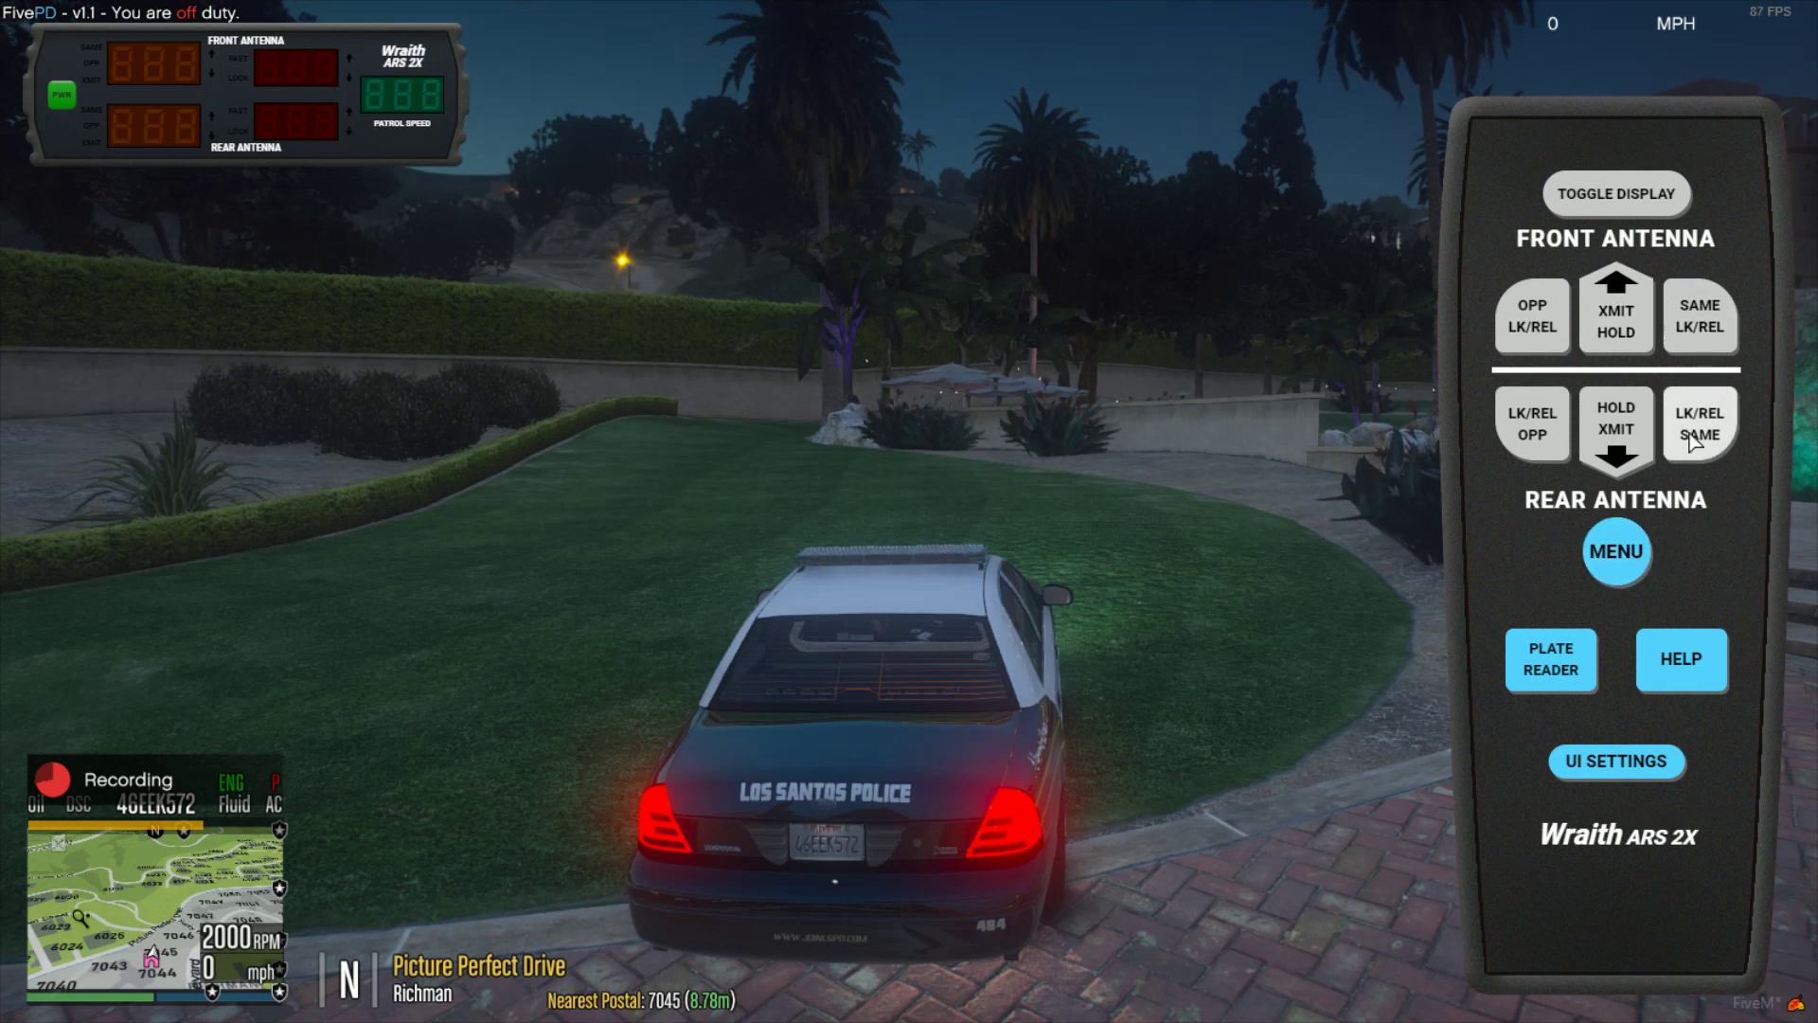
pyautogui.click(61, 95)
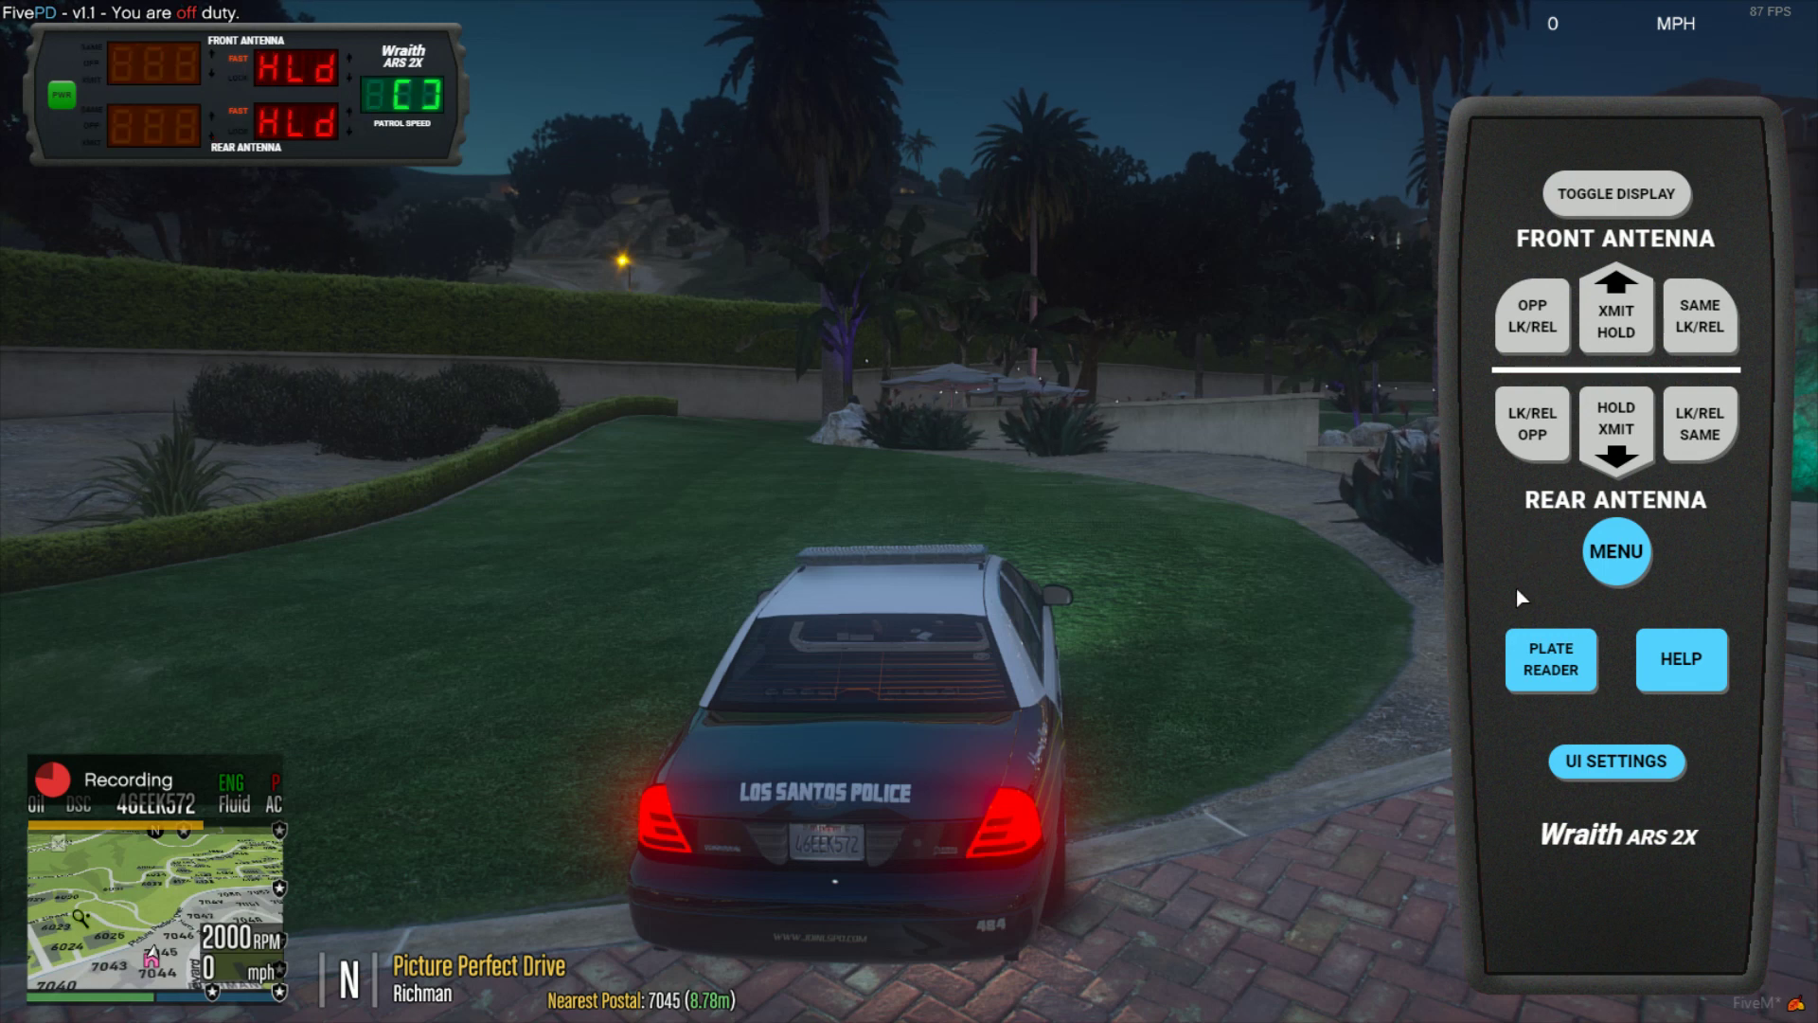
# - Cycle through the radar's settings menu until it shows FAS On
pyautogui.click(1644, 560)
pyautogui.click(1632, 561)
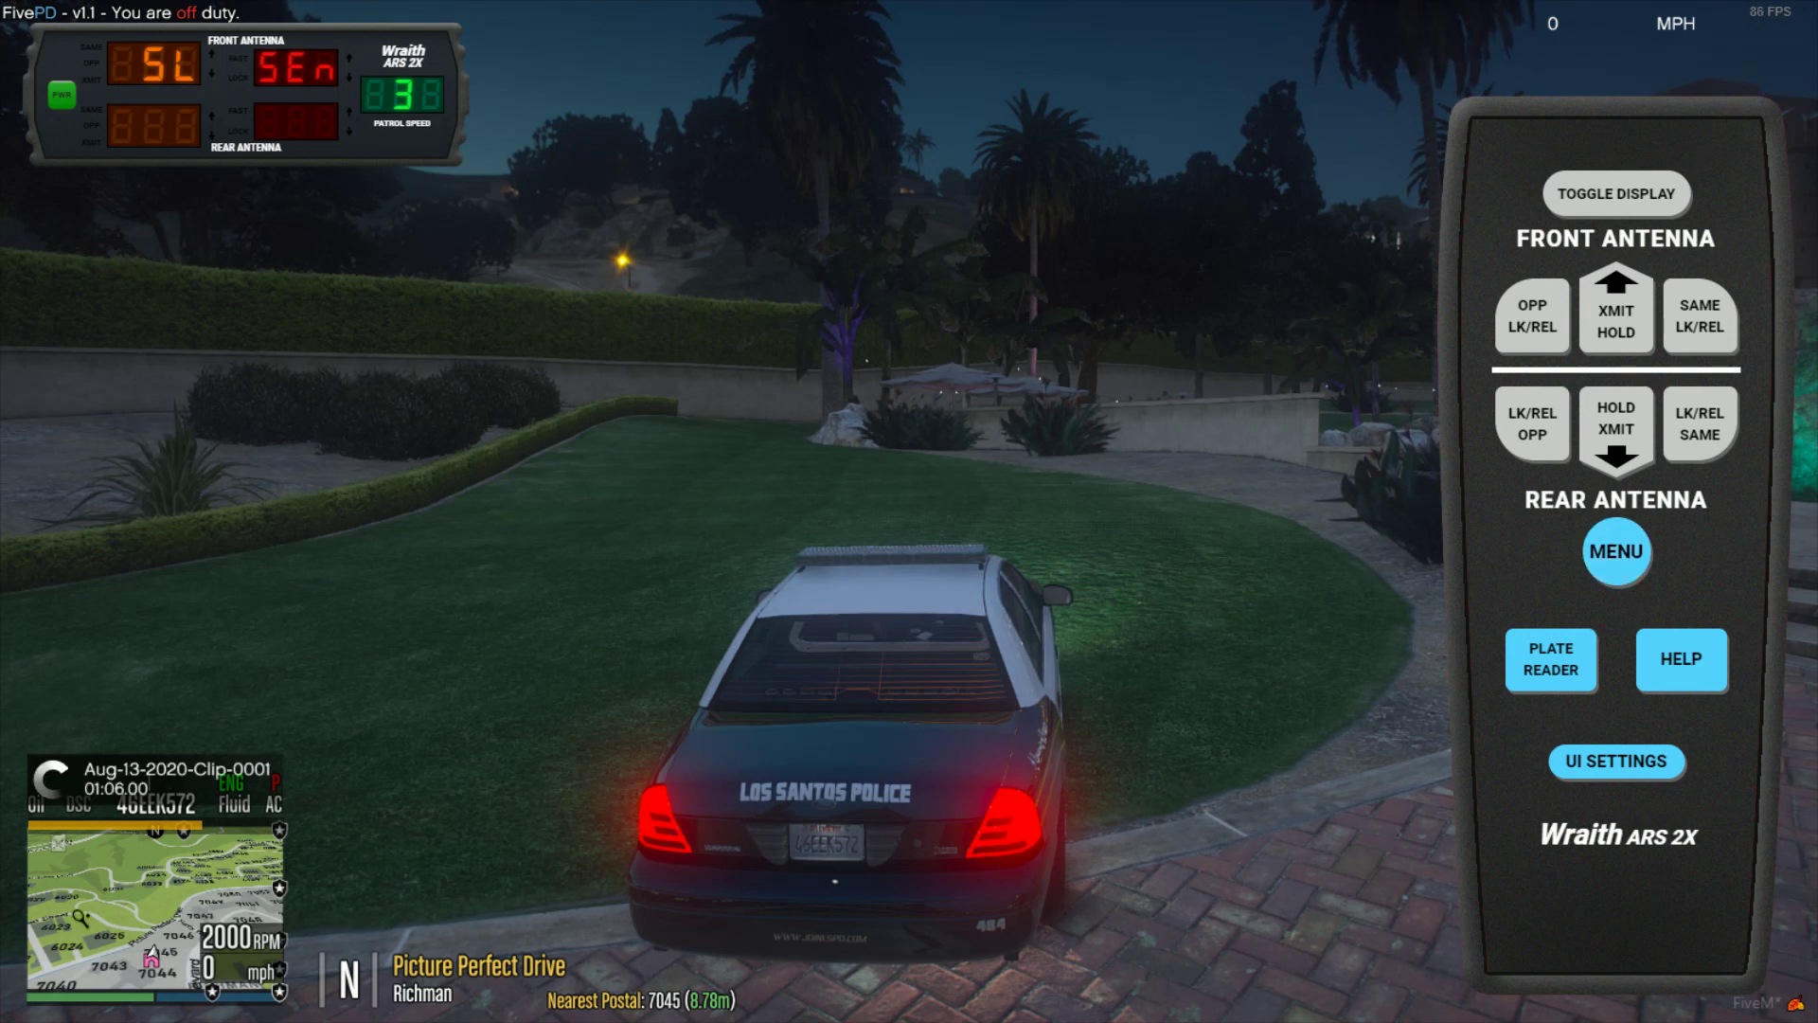
pyautogui.click(1618, 547)
pyautogui.click(1618, 548)
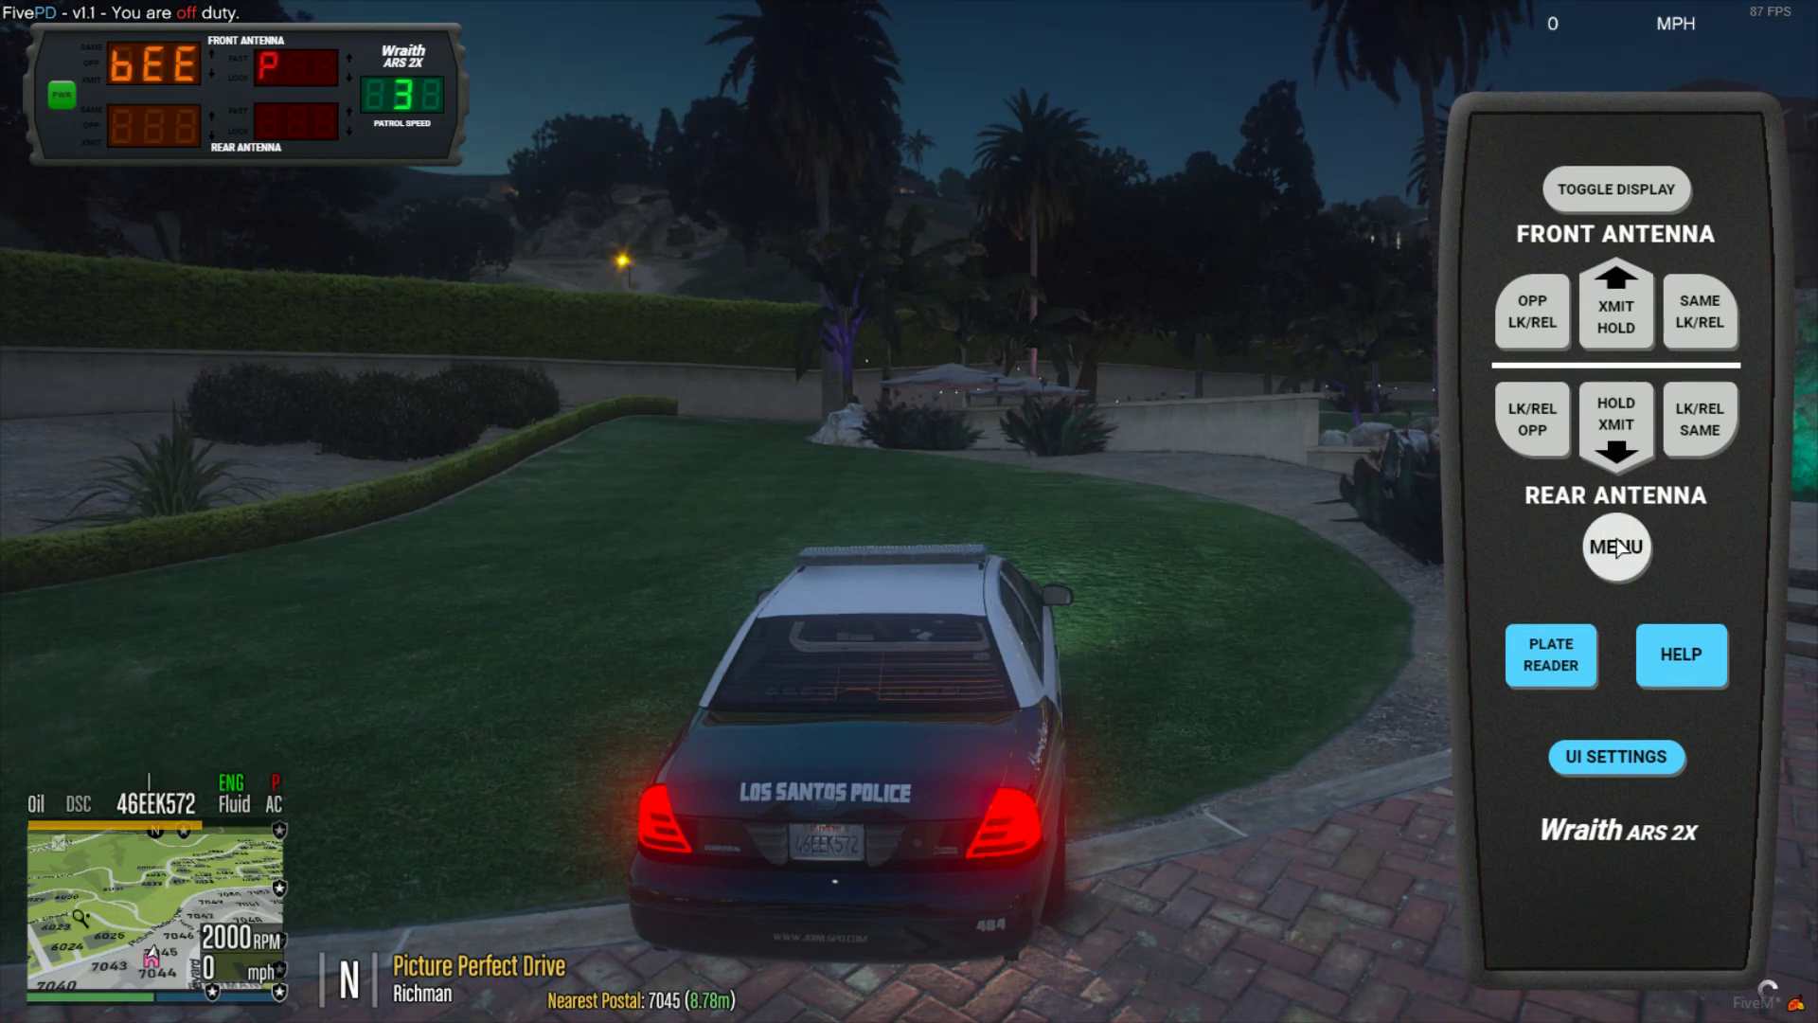
pyautogui.click(1616, 546)
pyautogui.click(1614, 545)
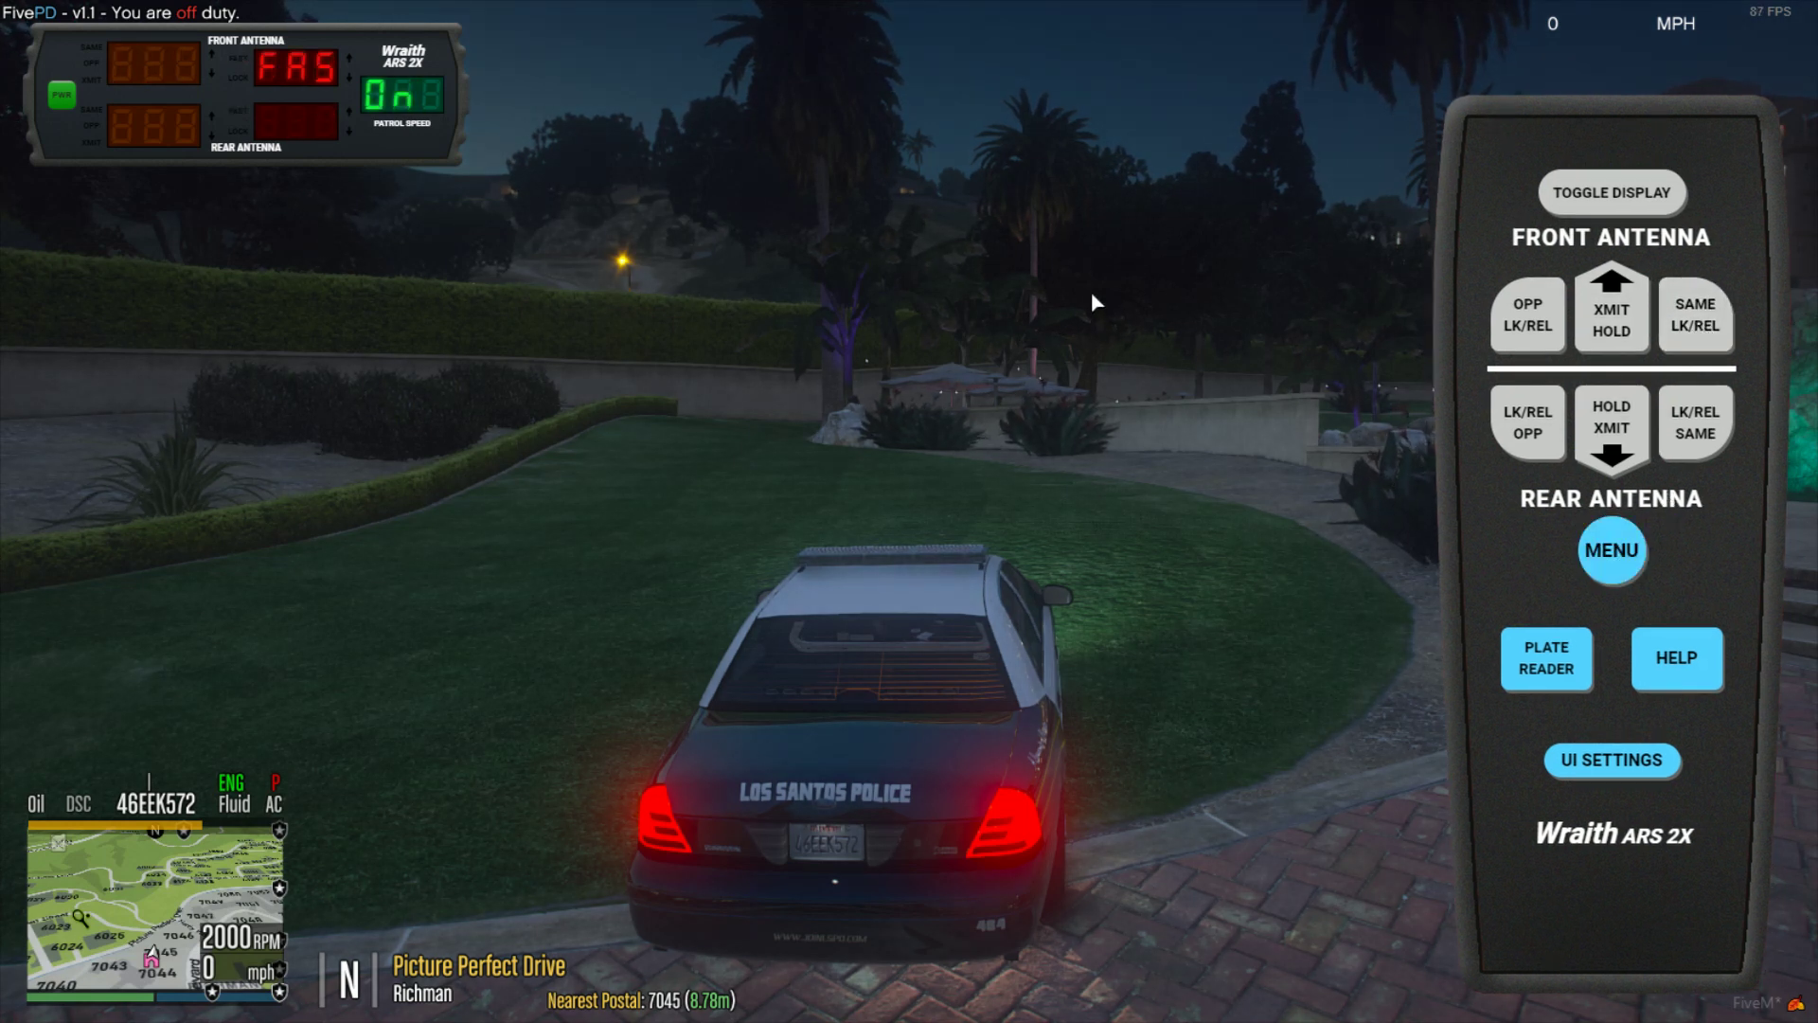
# - Close the radar remote and drive the cruiser along the wall and across the lawn past the pond
pyautogui.press('Escape')
pyautogui.press('w')
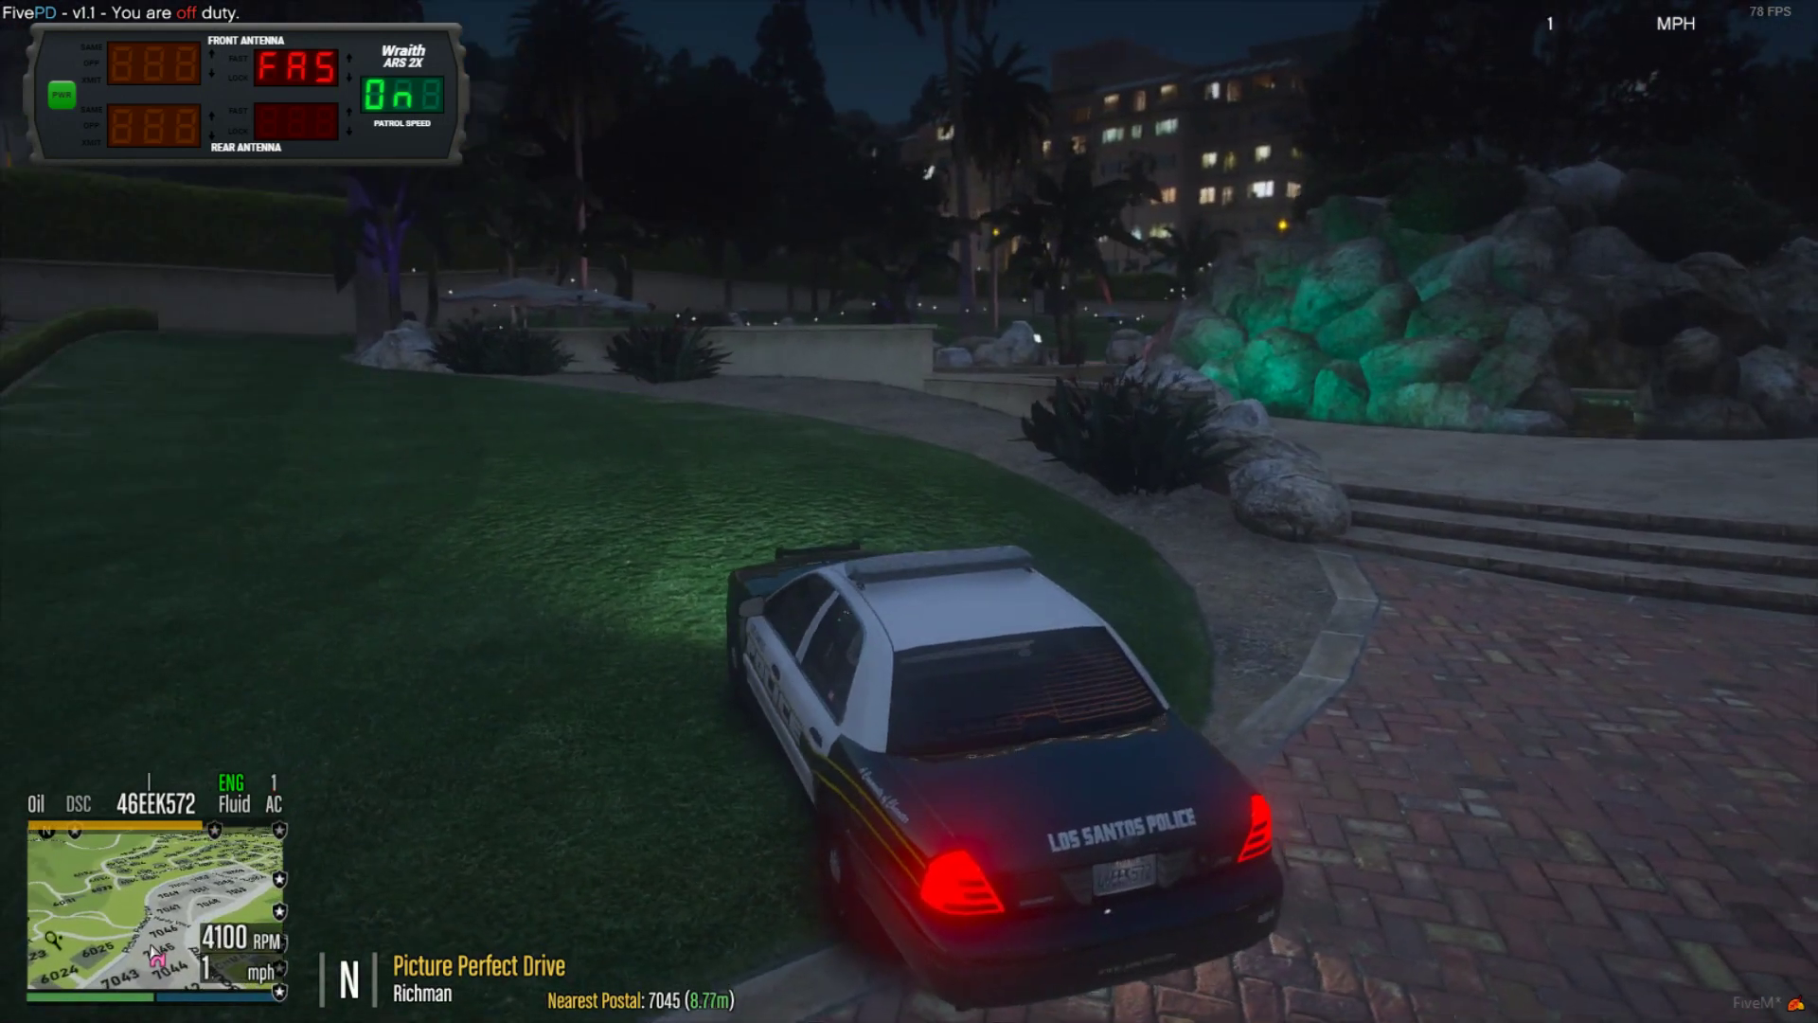
pyautogui.press('a')
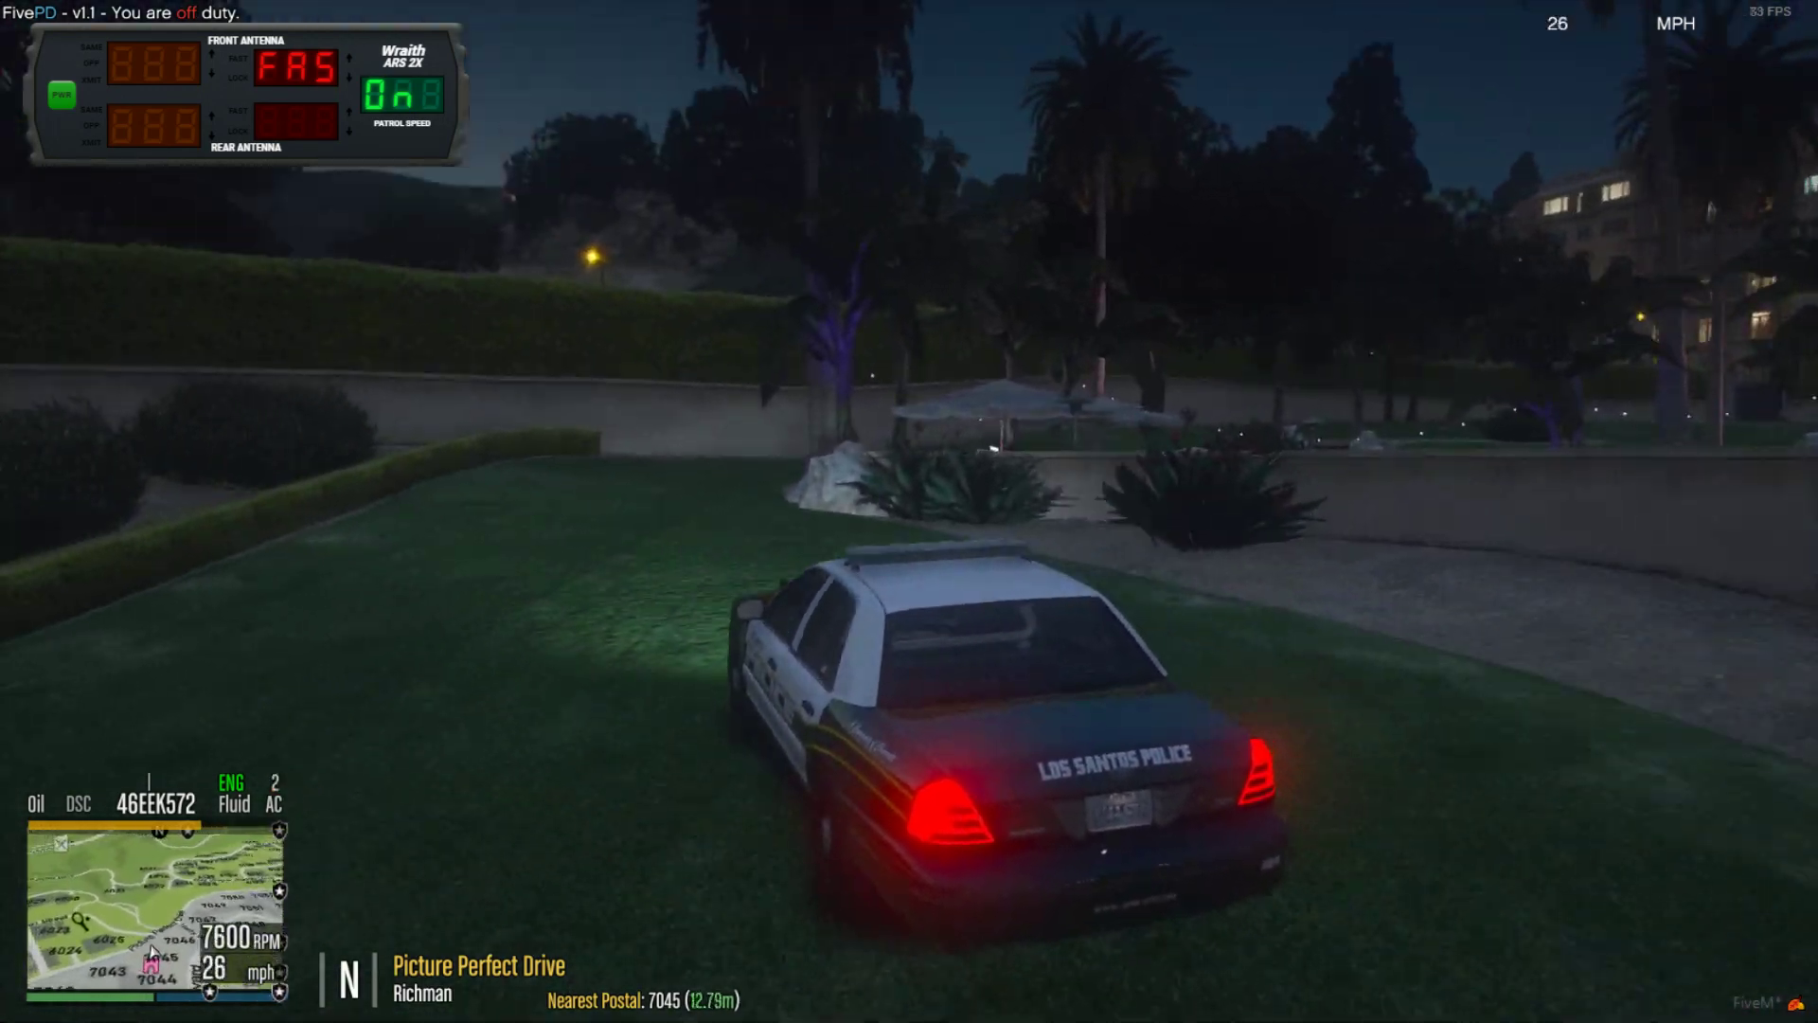
pyautogui.press('d')
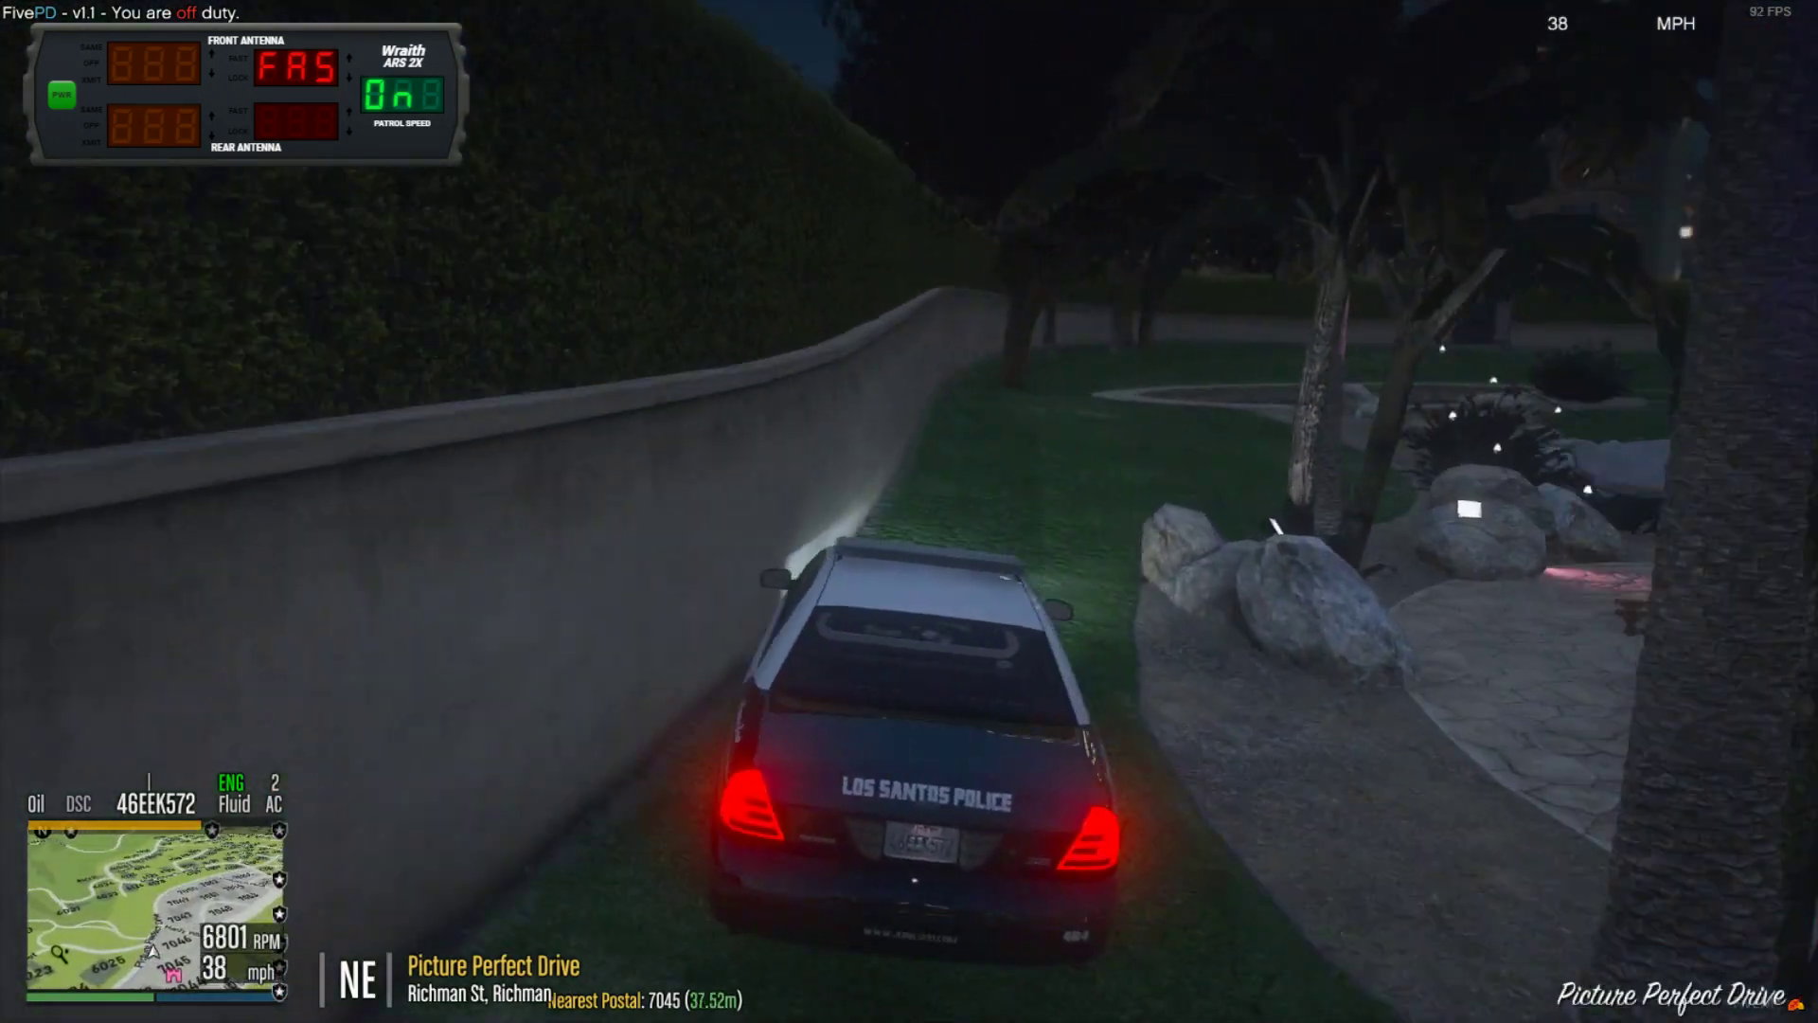
pyautogui.press('d')
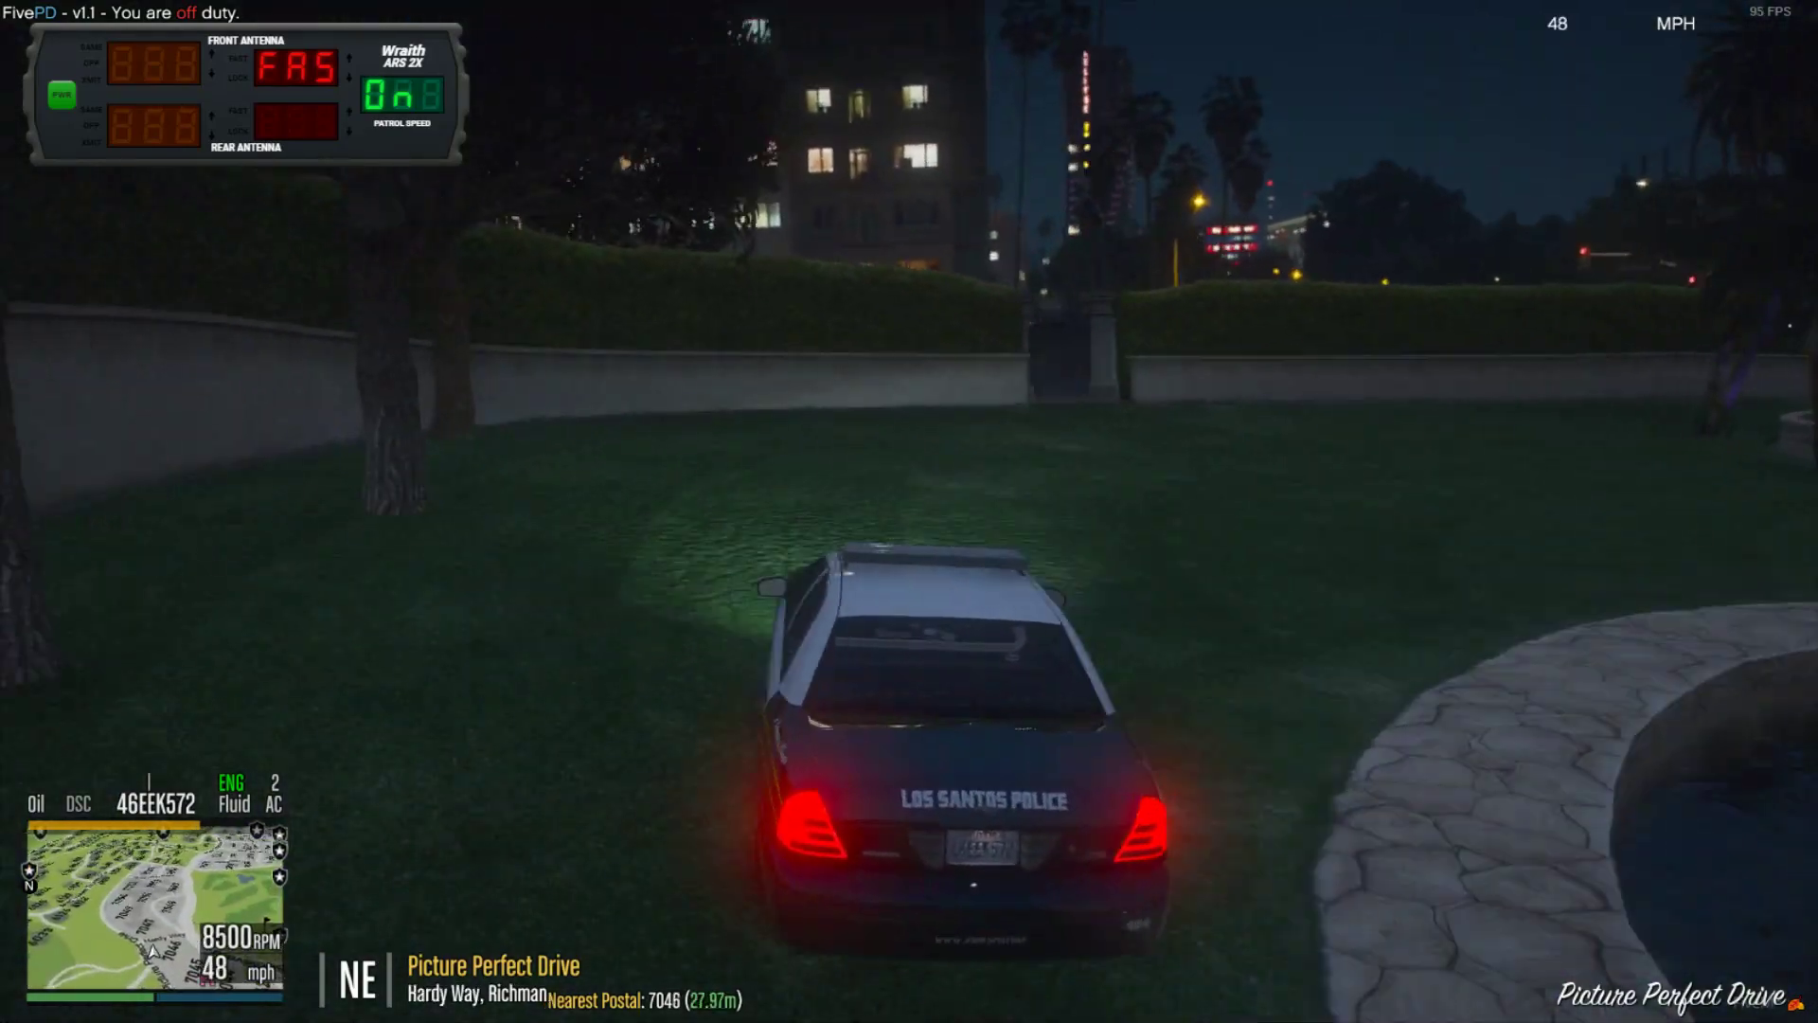
pyautogui.press('d')
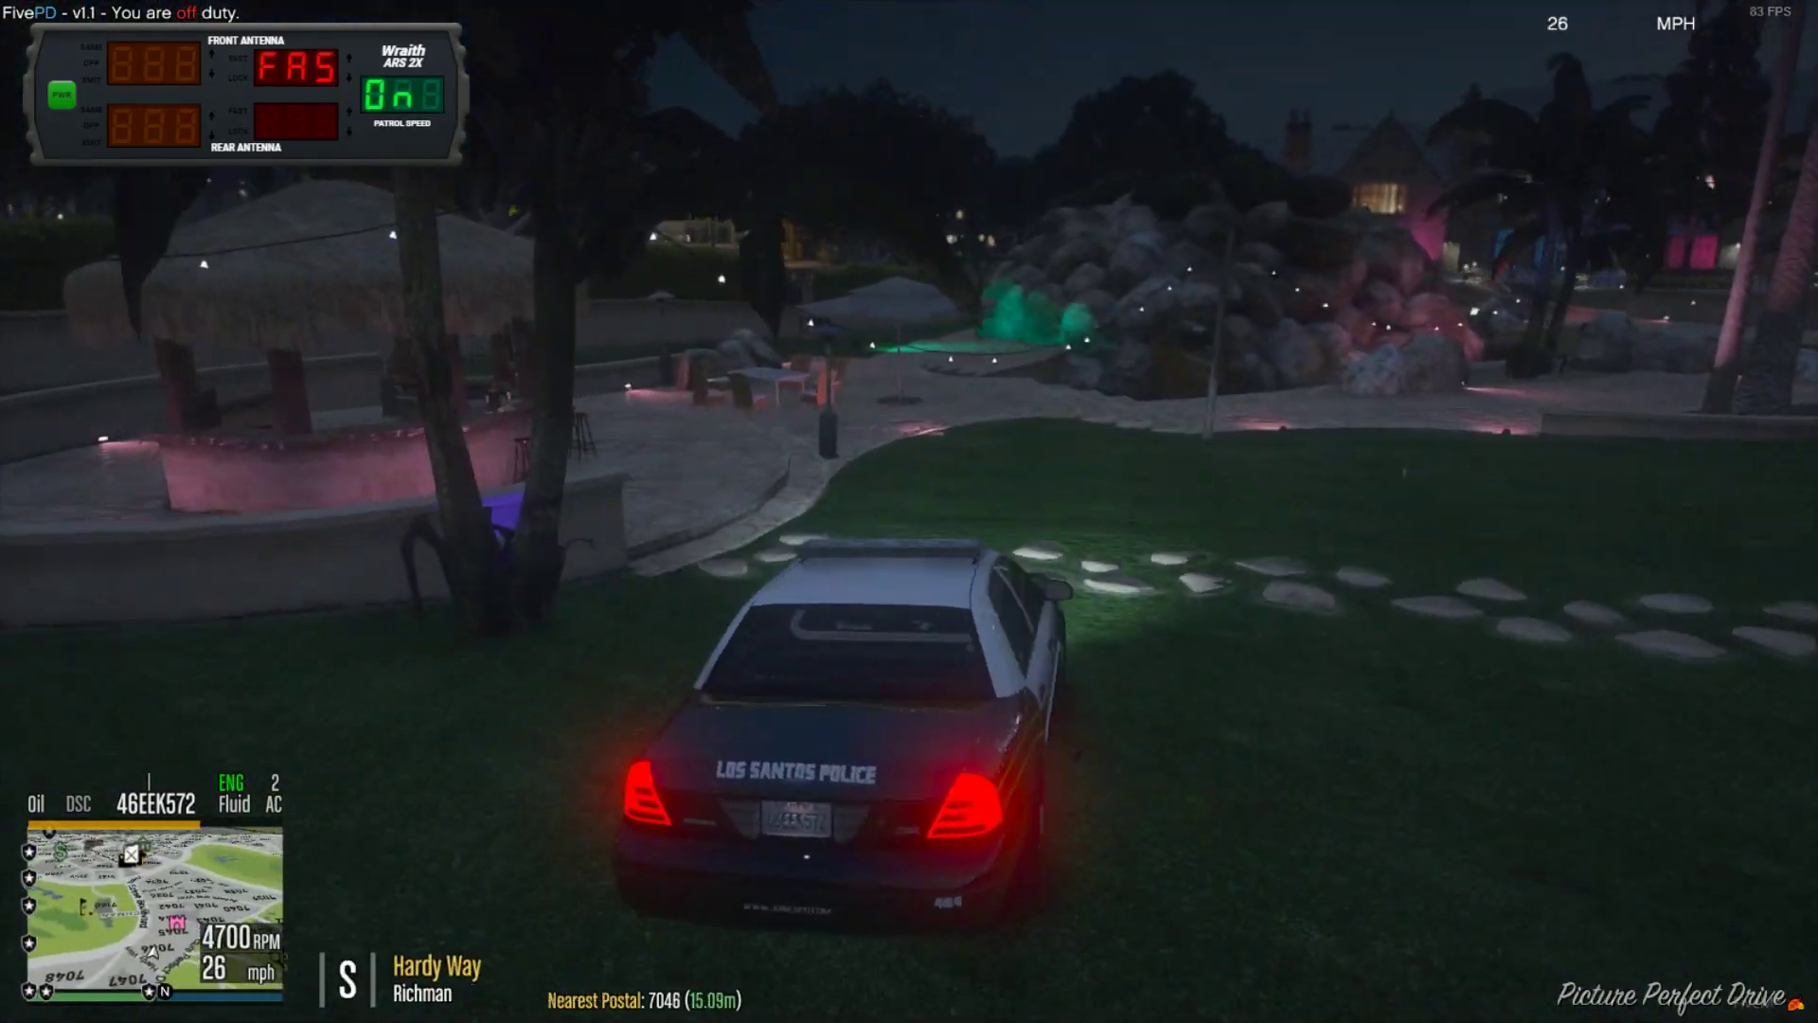
pyautogui.press('w')
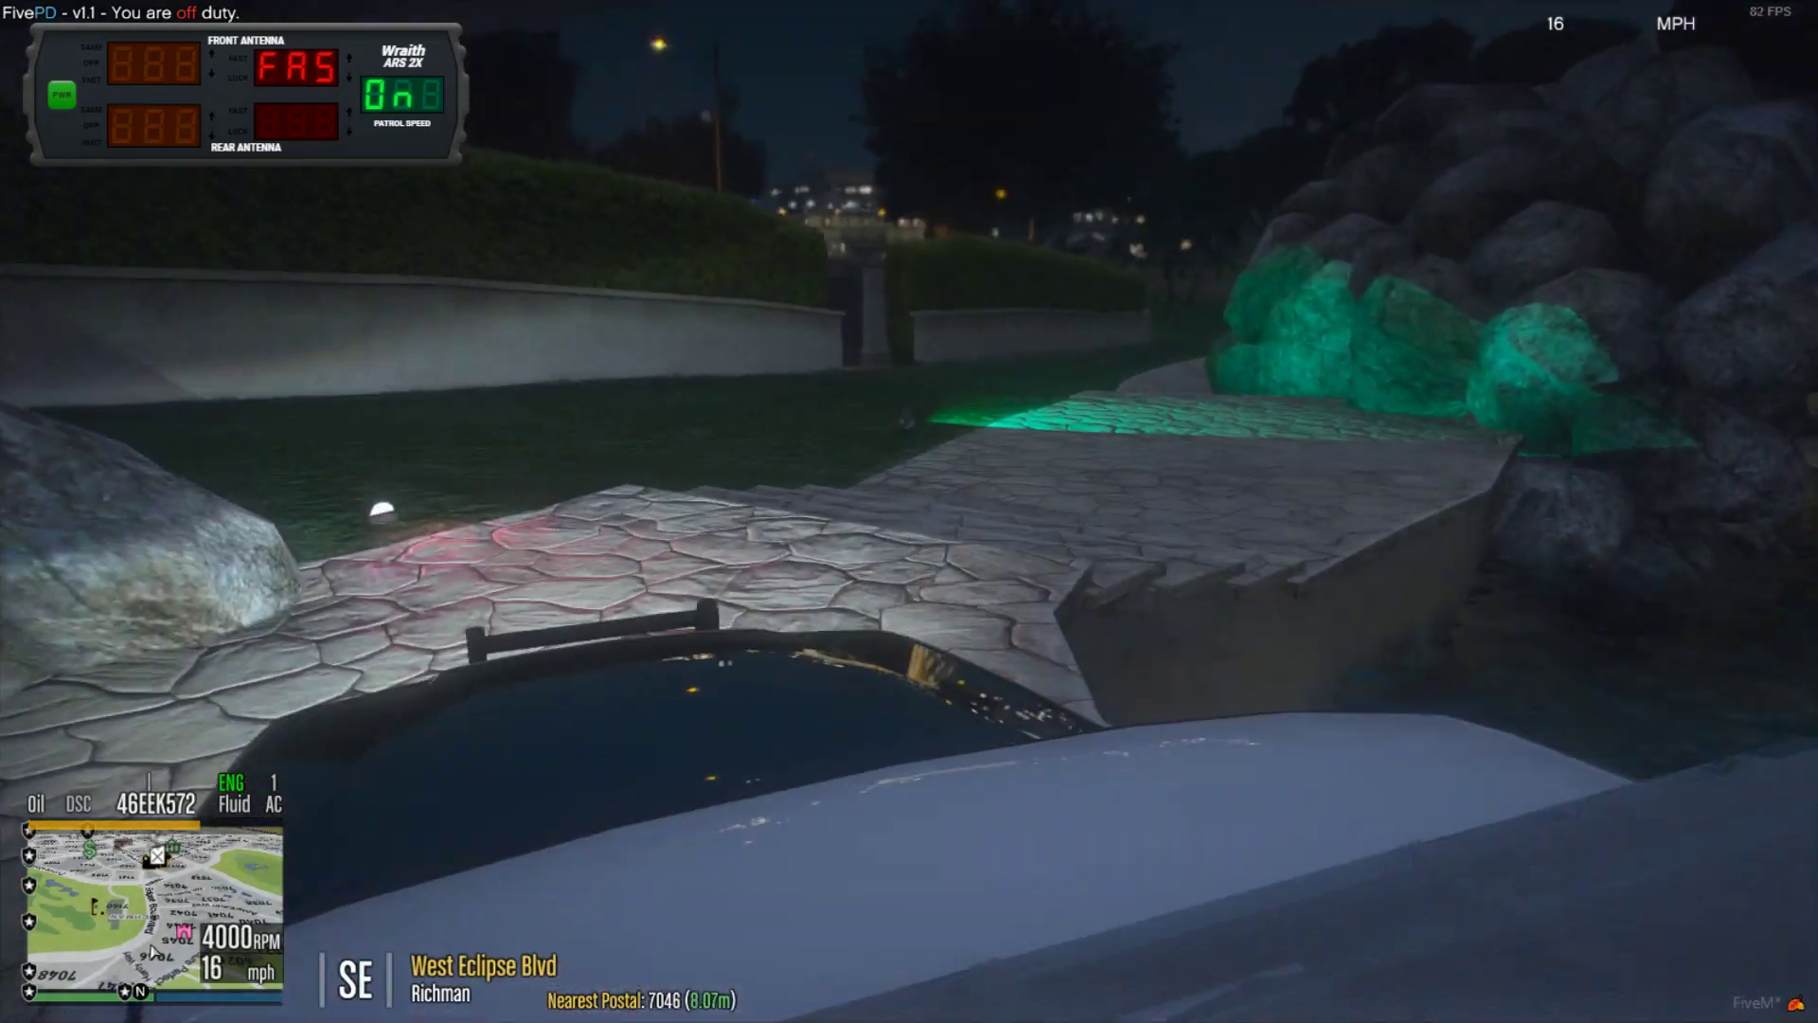
pyautogui.press('w')
pyautogui.press('d')
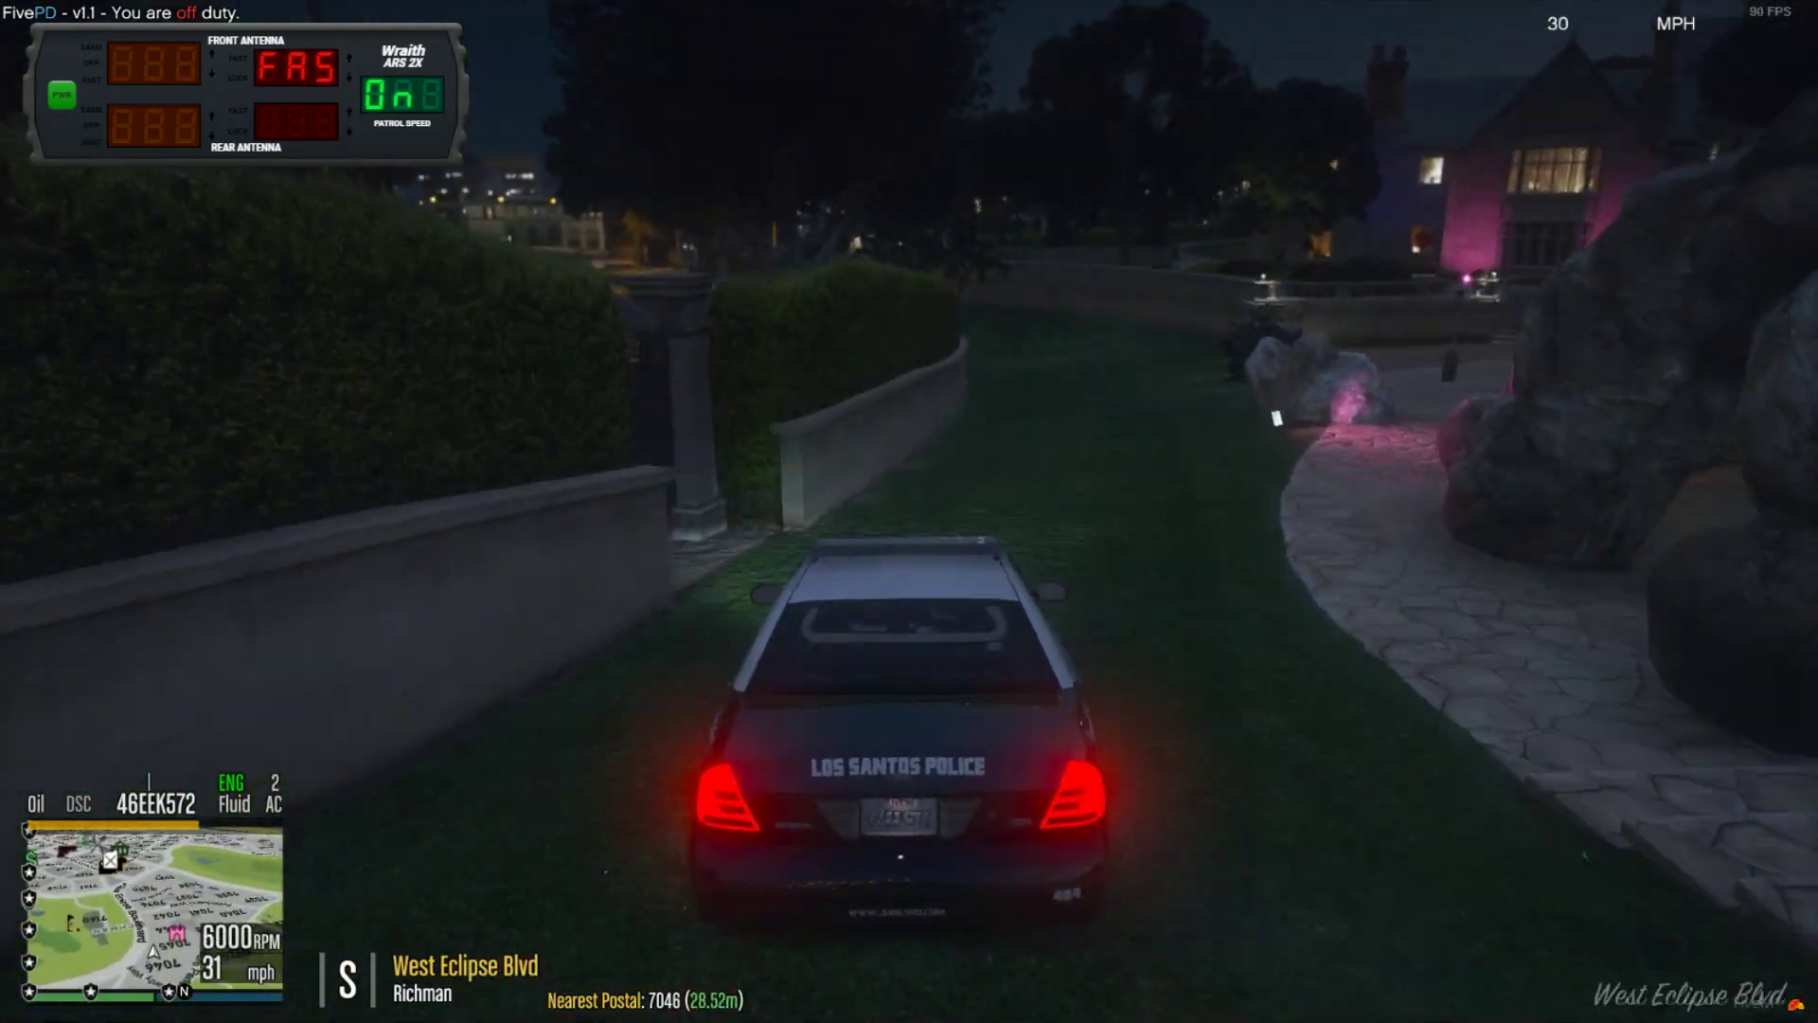
# - Brake the cruiser near the tree, reverse away, and bring up the pause menu
pyautogui.press('a')
pyautogui.press('s')
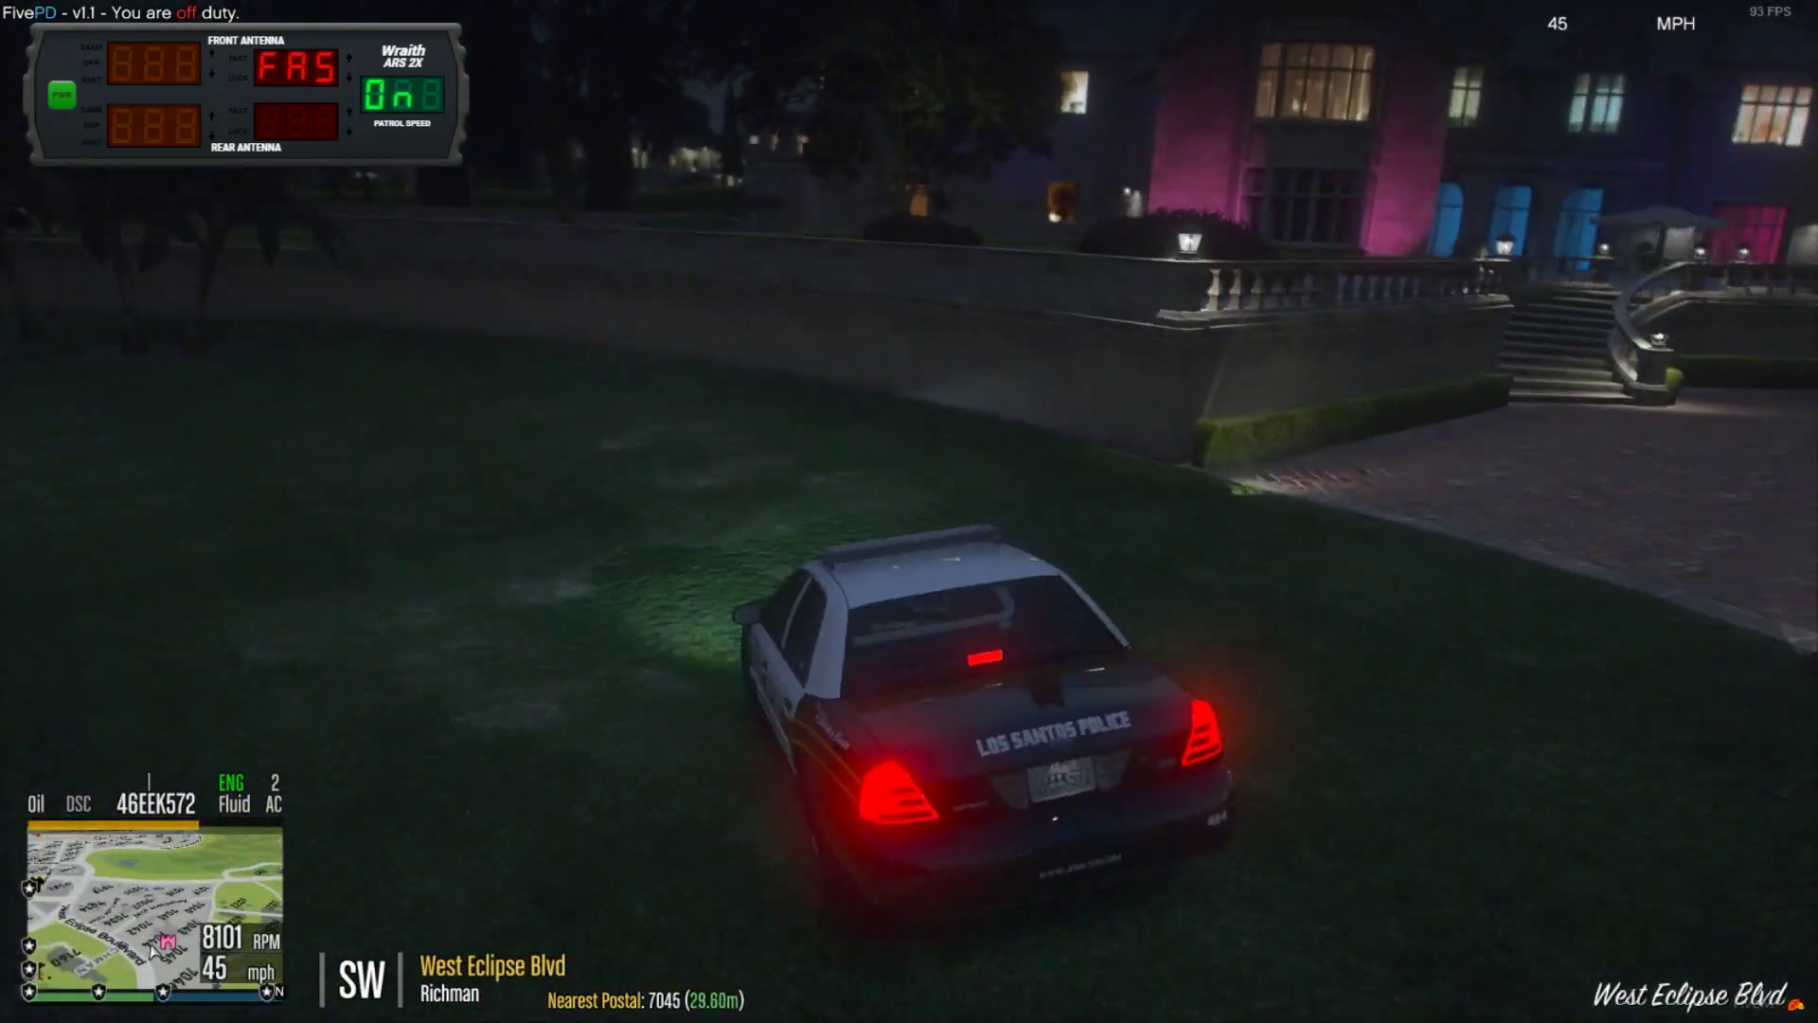
pyautogui.press('s')
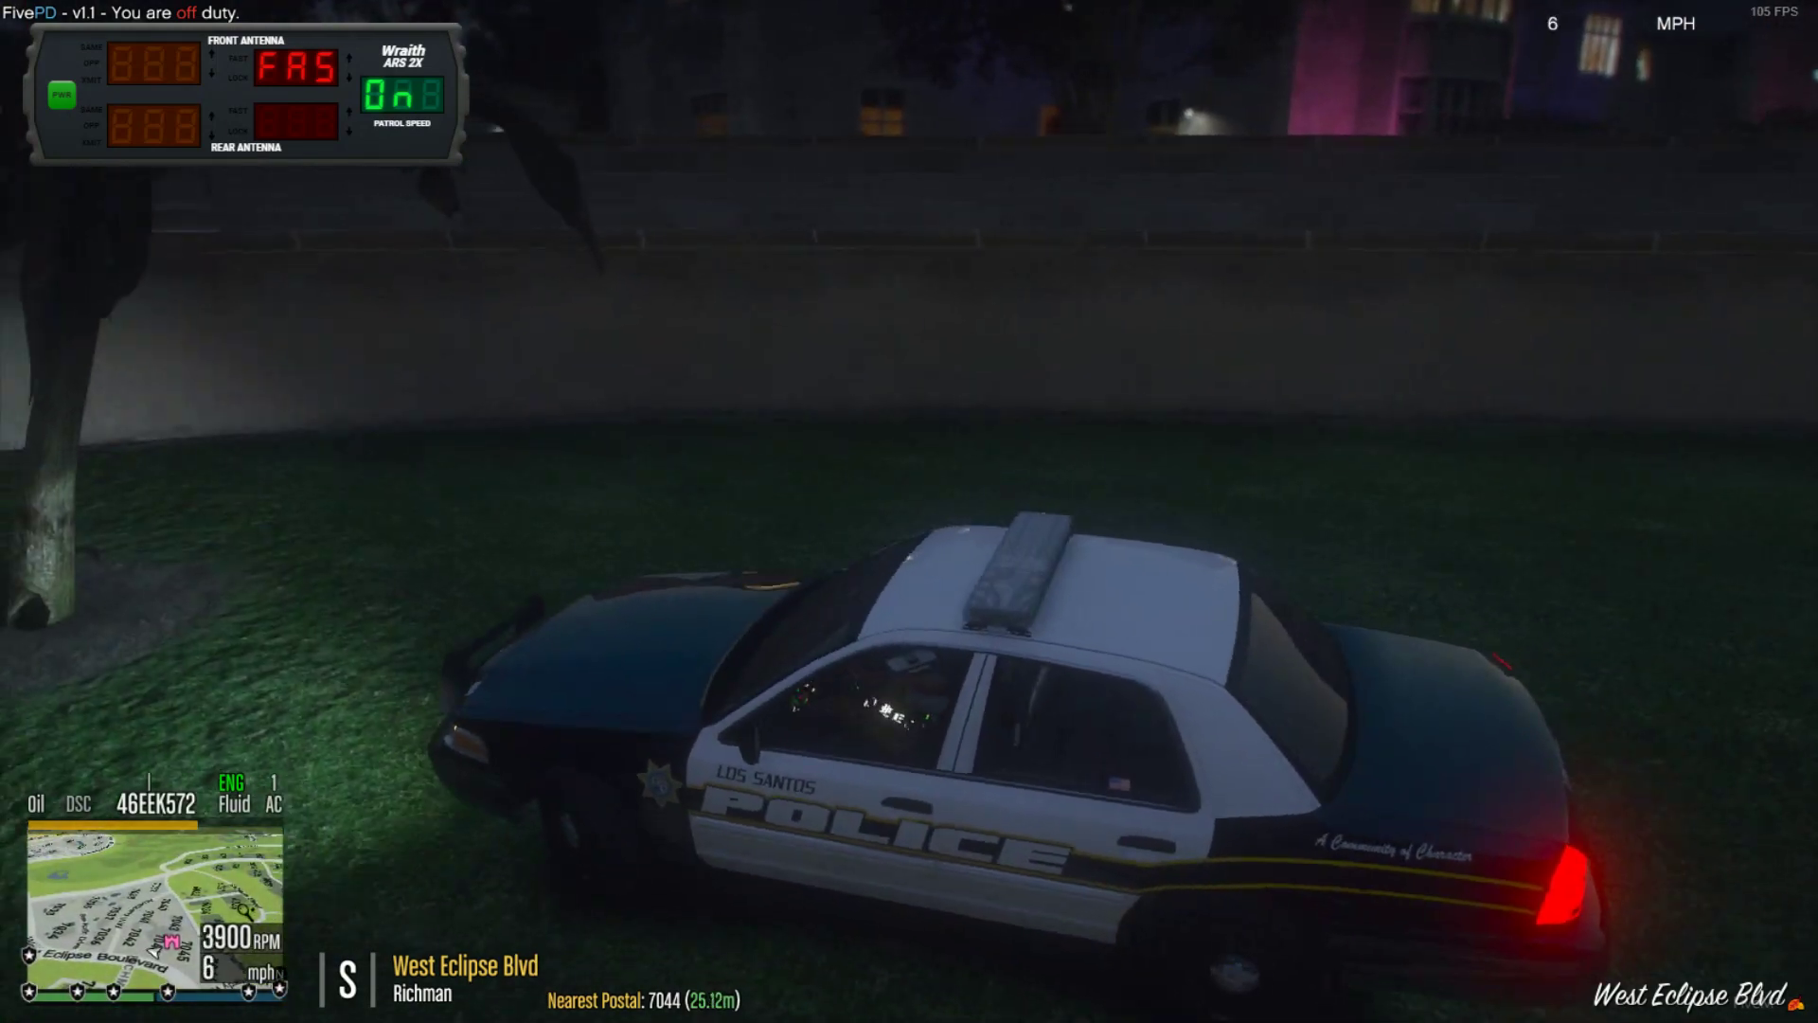
pyautogui.press('s')
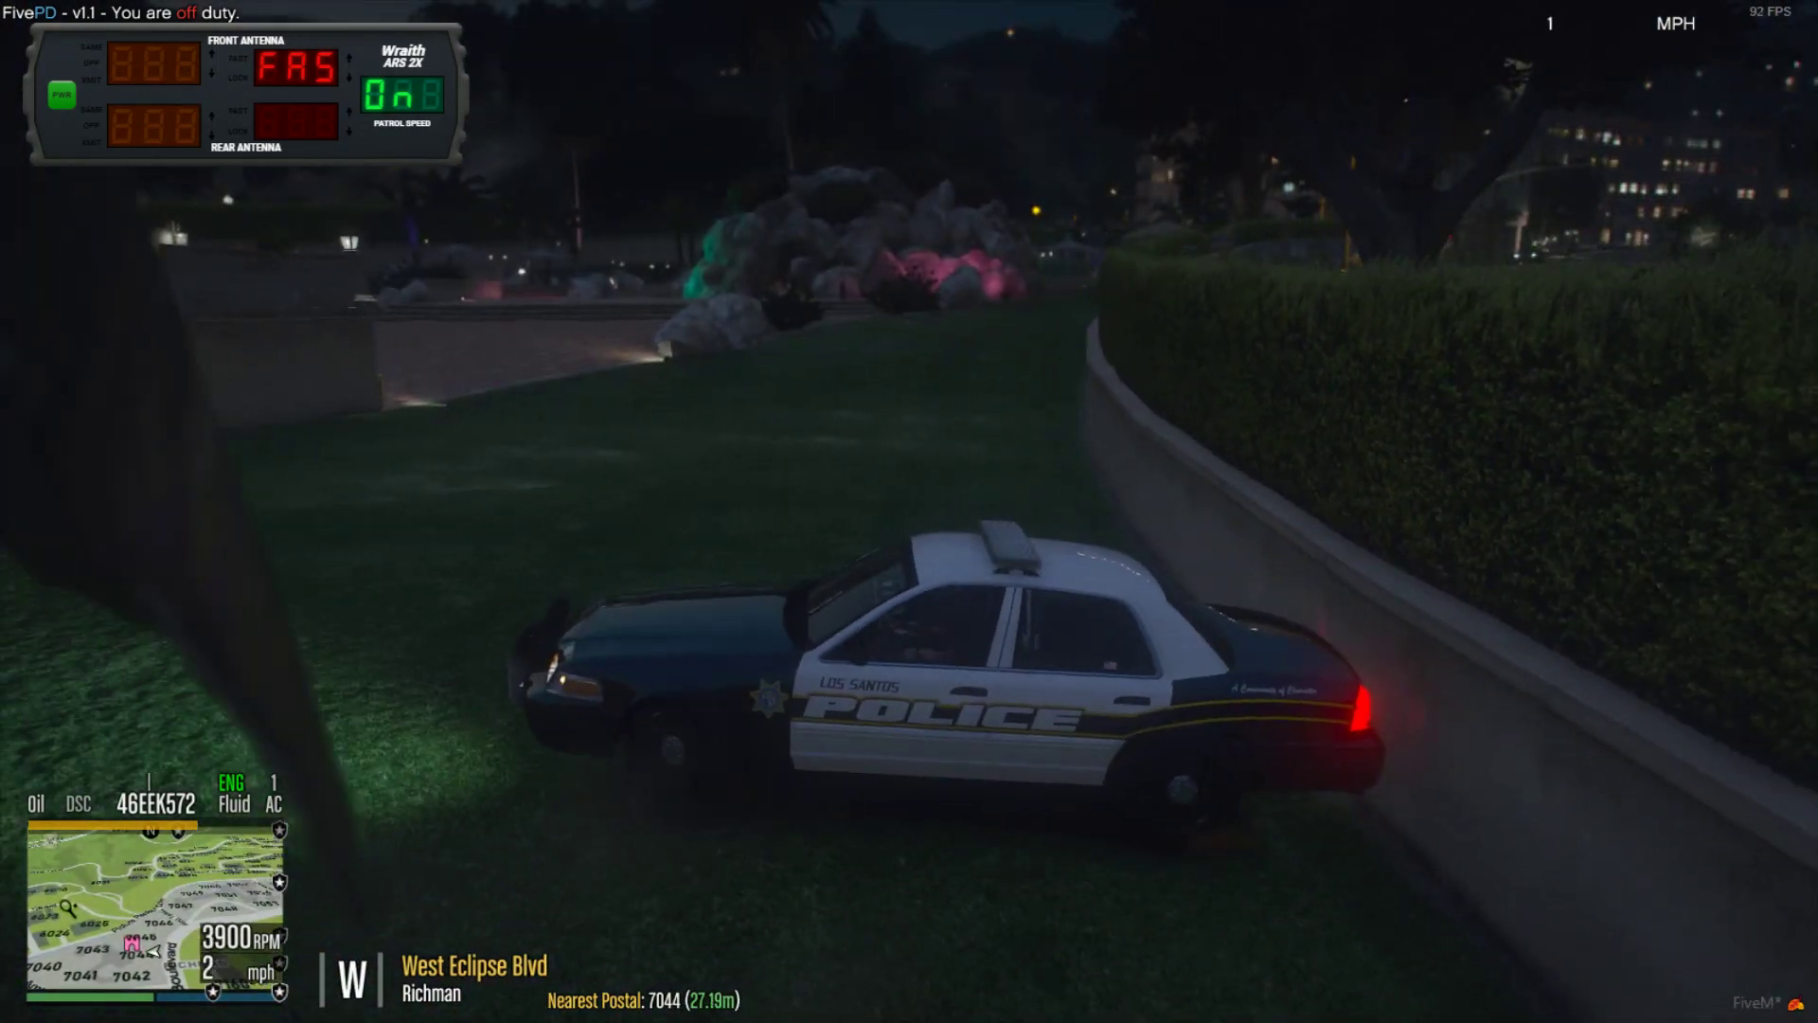
pyautogui.press('Escape')
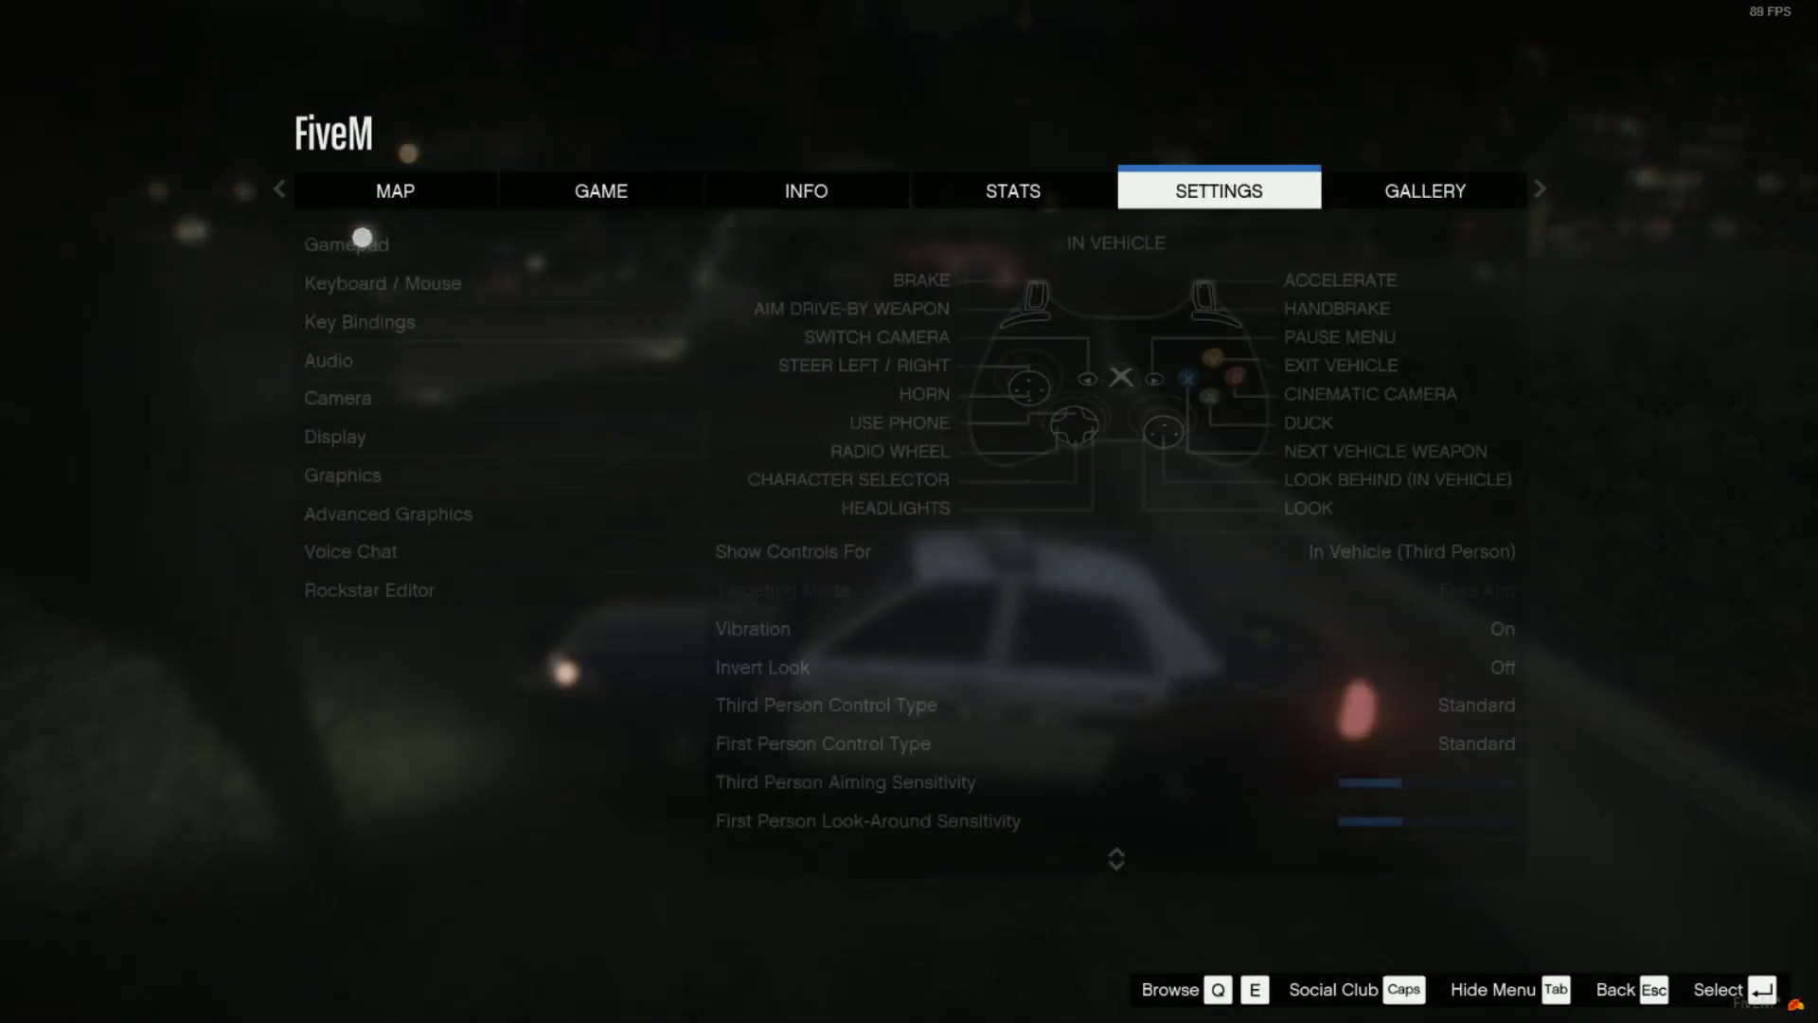
# - Review the Keyboard / Mouse options and the FiveM key bindings for wk_wars2x, then return to the game
pyautogui.press('Down')
pyautogui.press('Down')
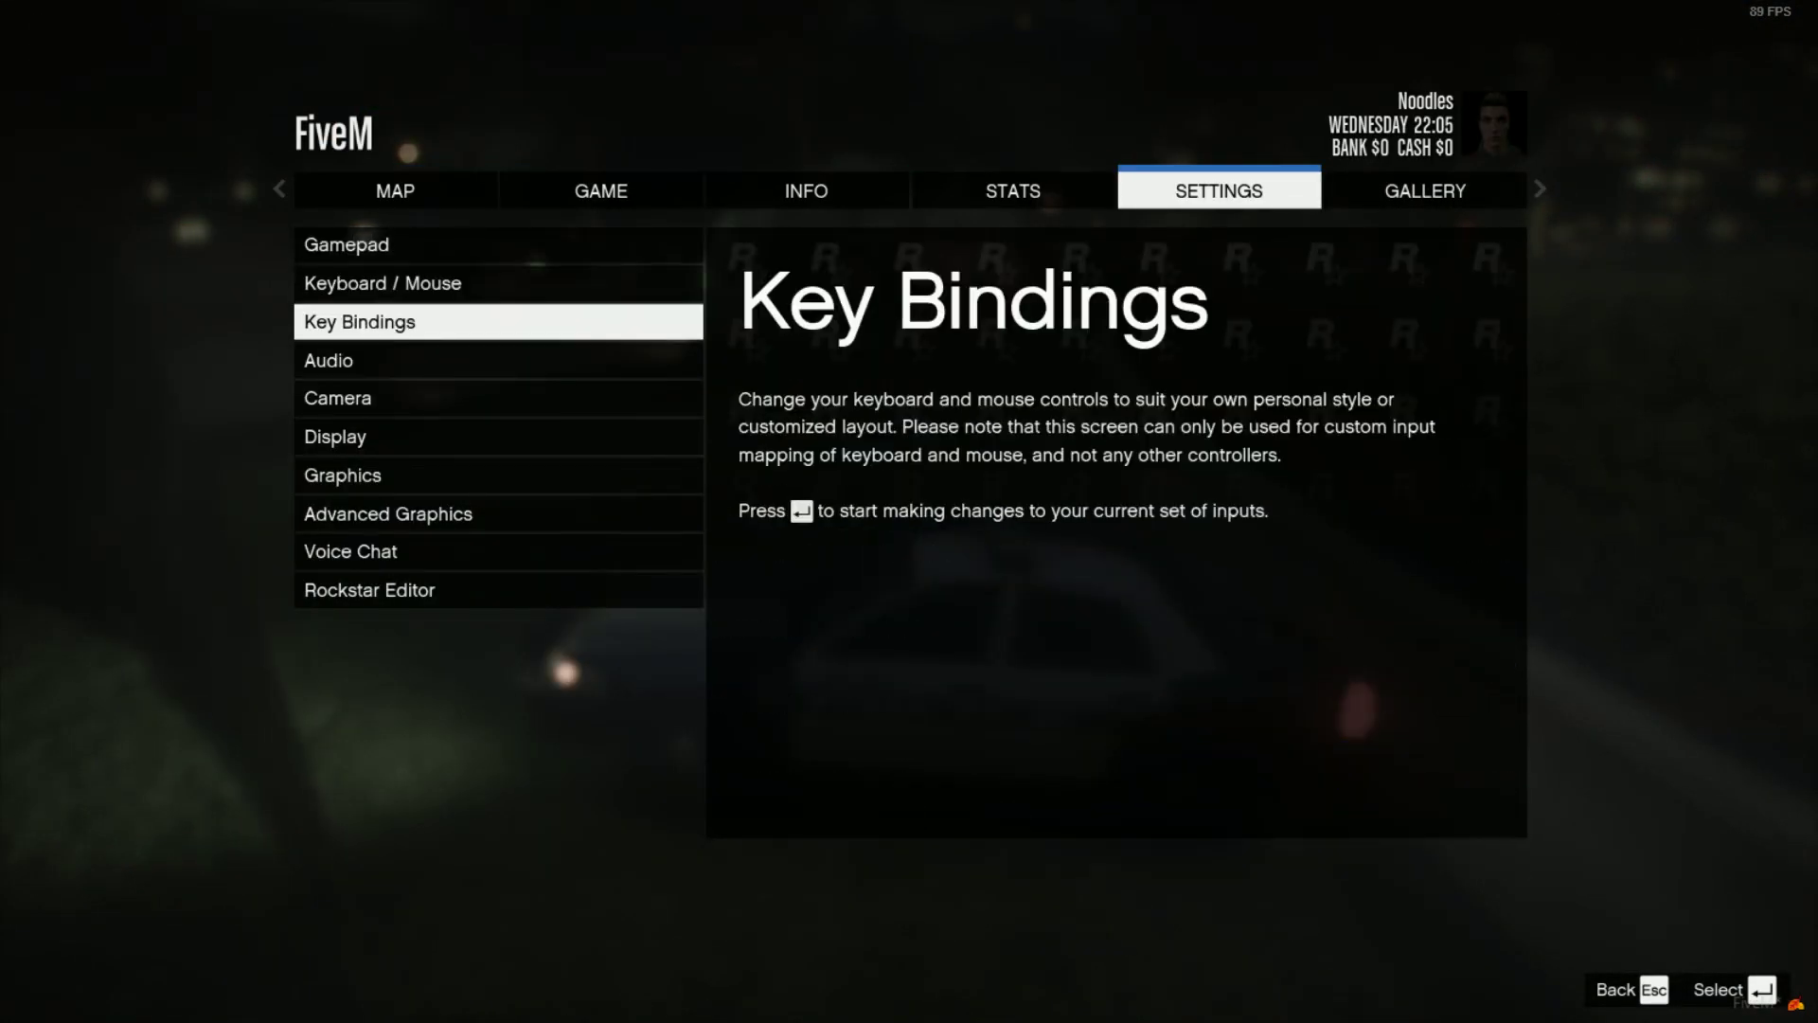
pyautogui.press('Down')
pyautogui.press('Down')
pyautogui.press('Down')
pyautogui.press('Down')
pyautogui.press('Down')
pyautogui.press('Up')
pyautogui.press('Up')
pyautogui.press('Up')
pyautogui.press('Up')
pyautogui.press('Up')
pyautogui.press('Up')
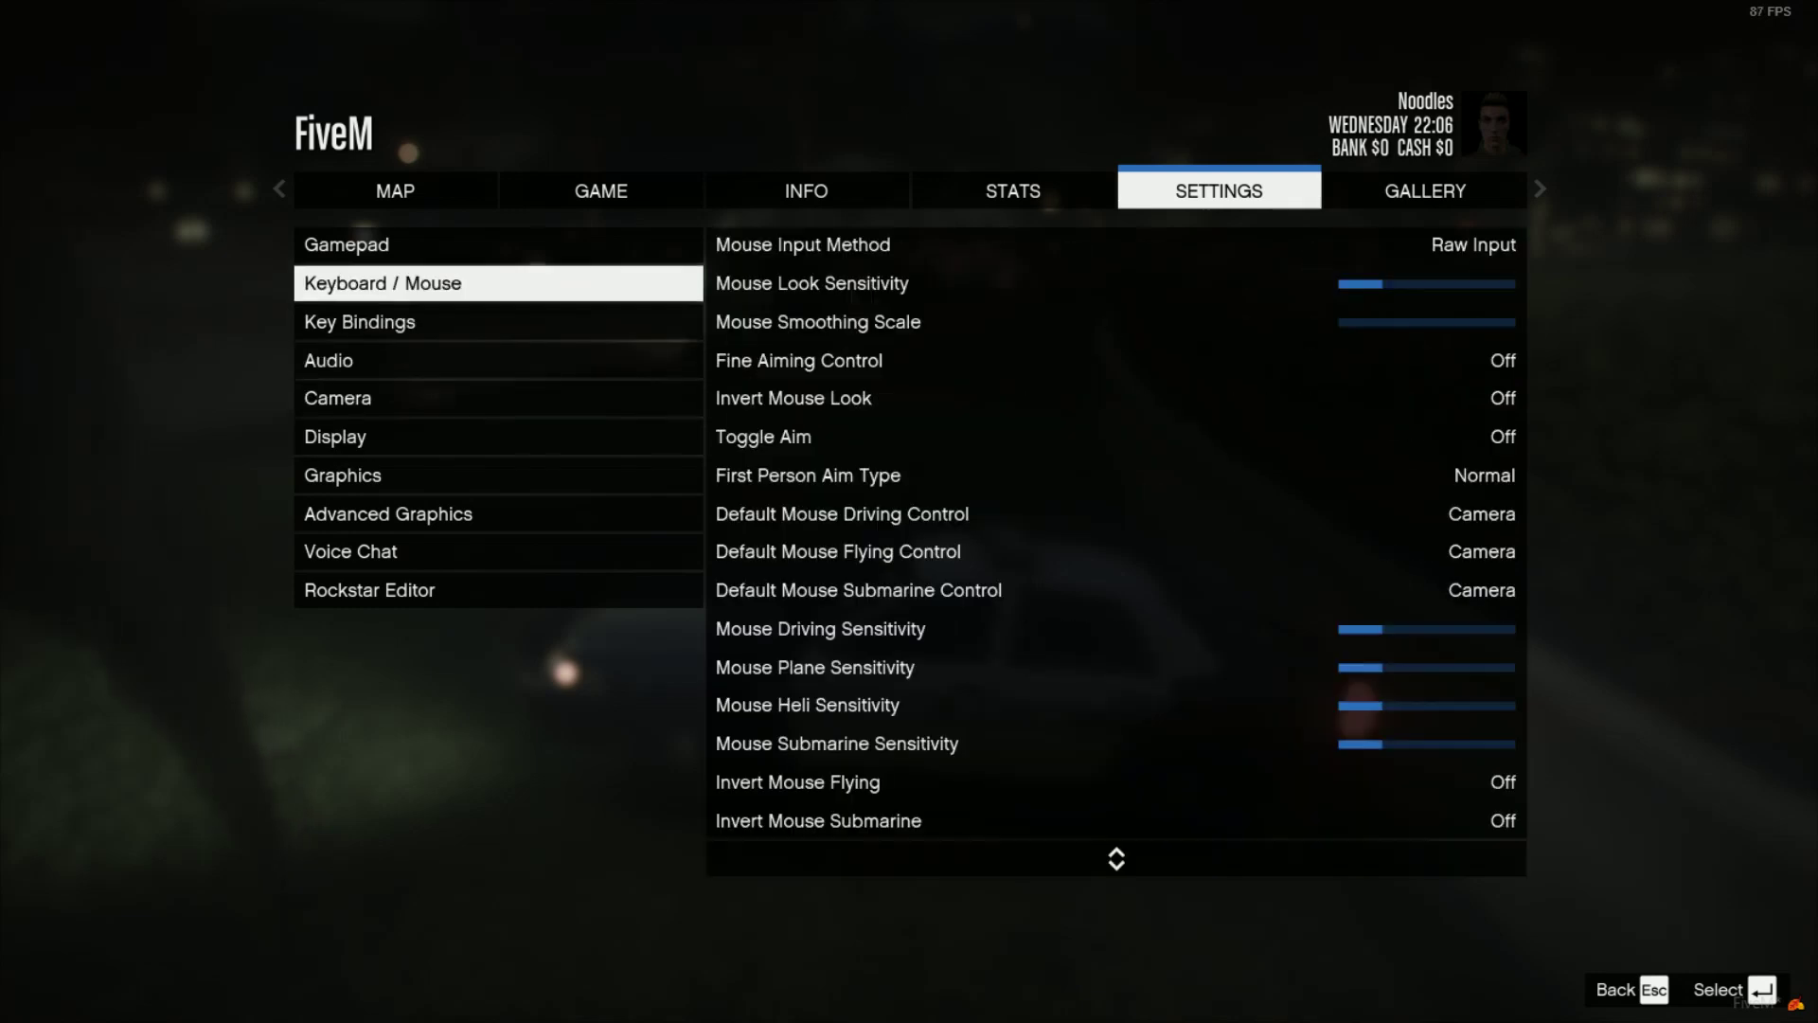
pyautogui.press('Up')
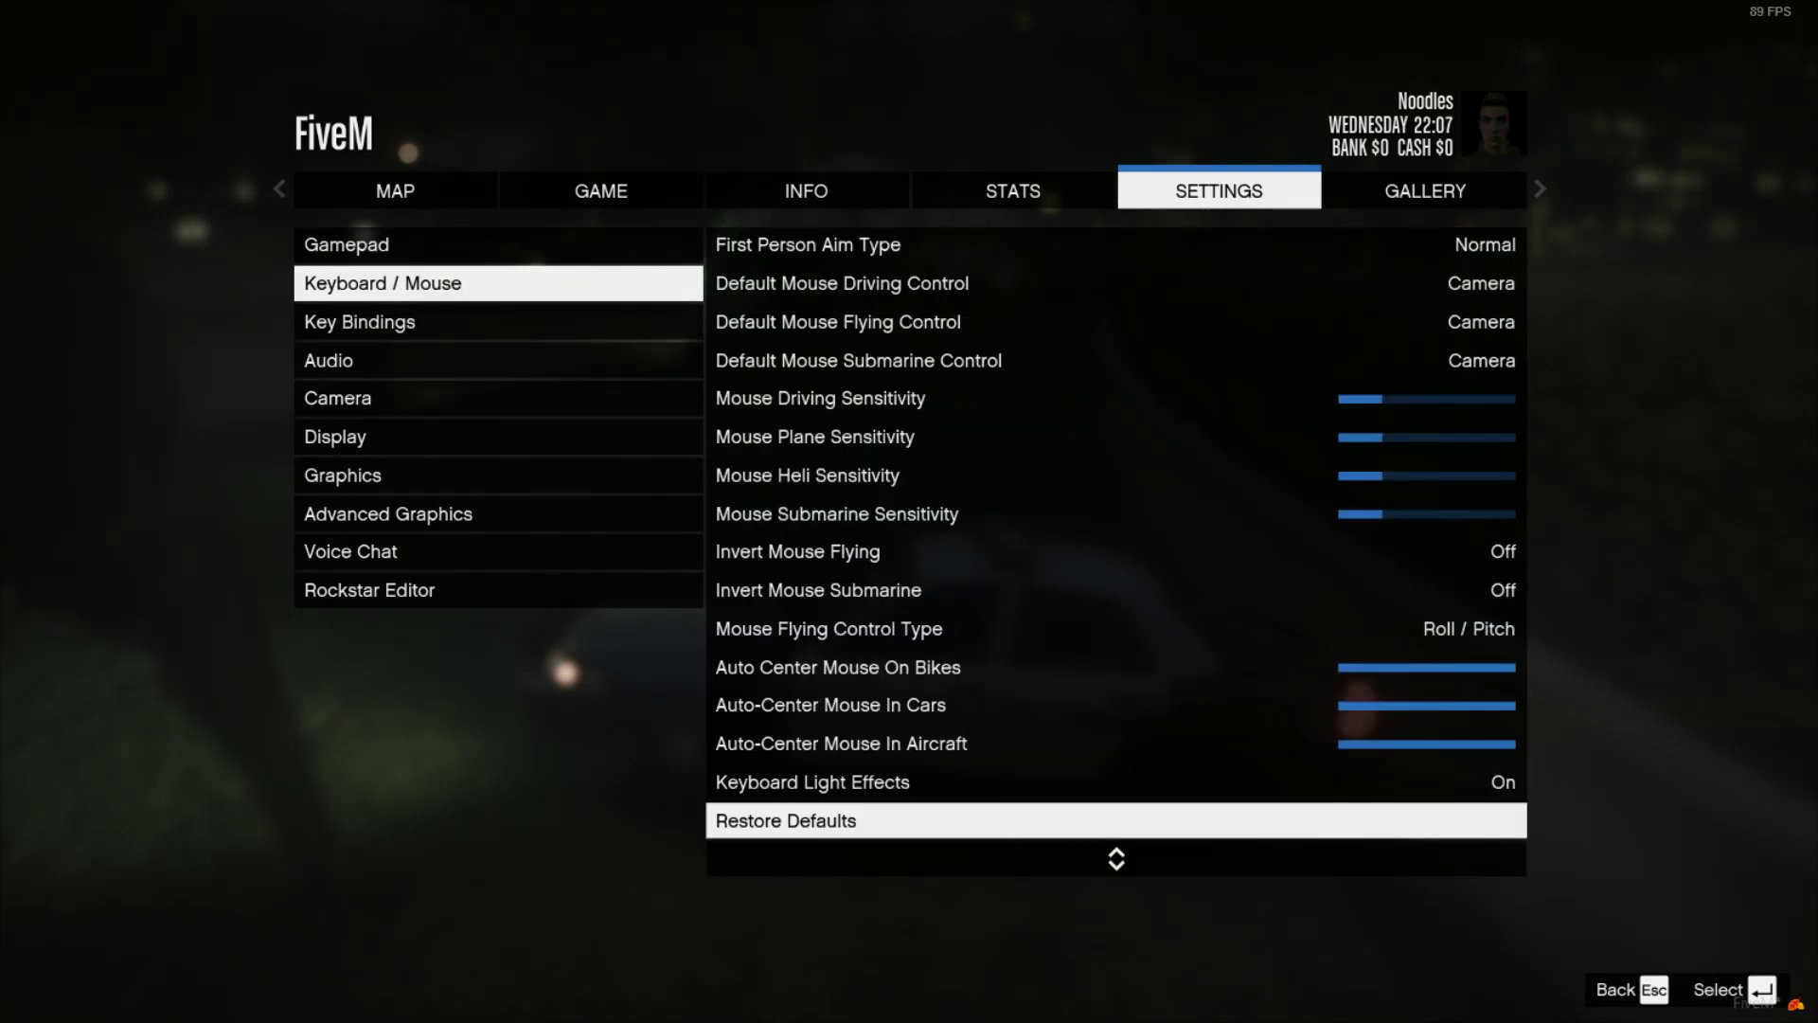
pyautogui.press('Escape')
pyautogui.press('Down')
pyautogui.press('Return')
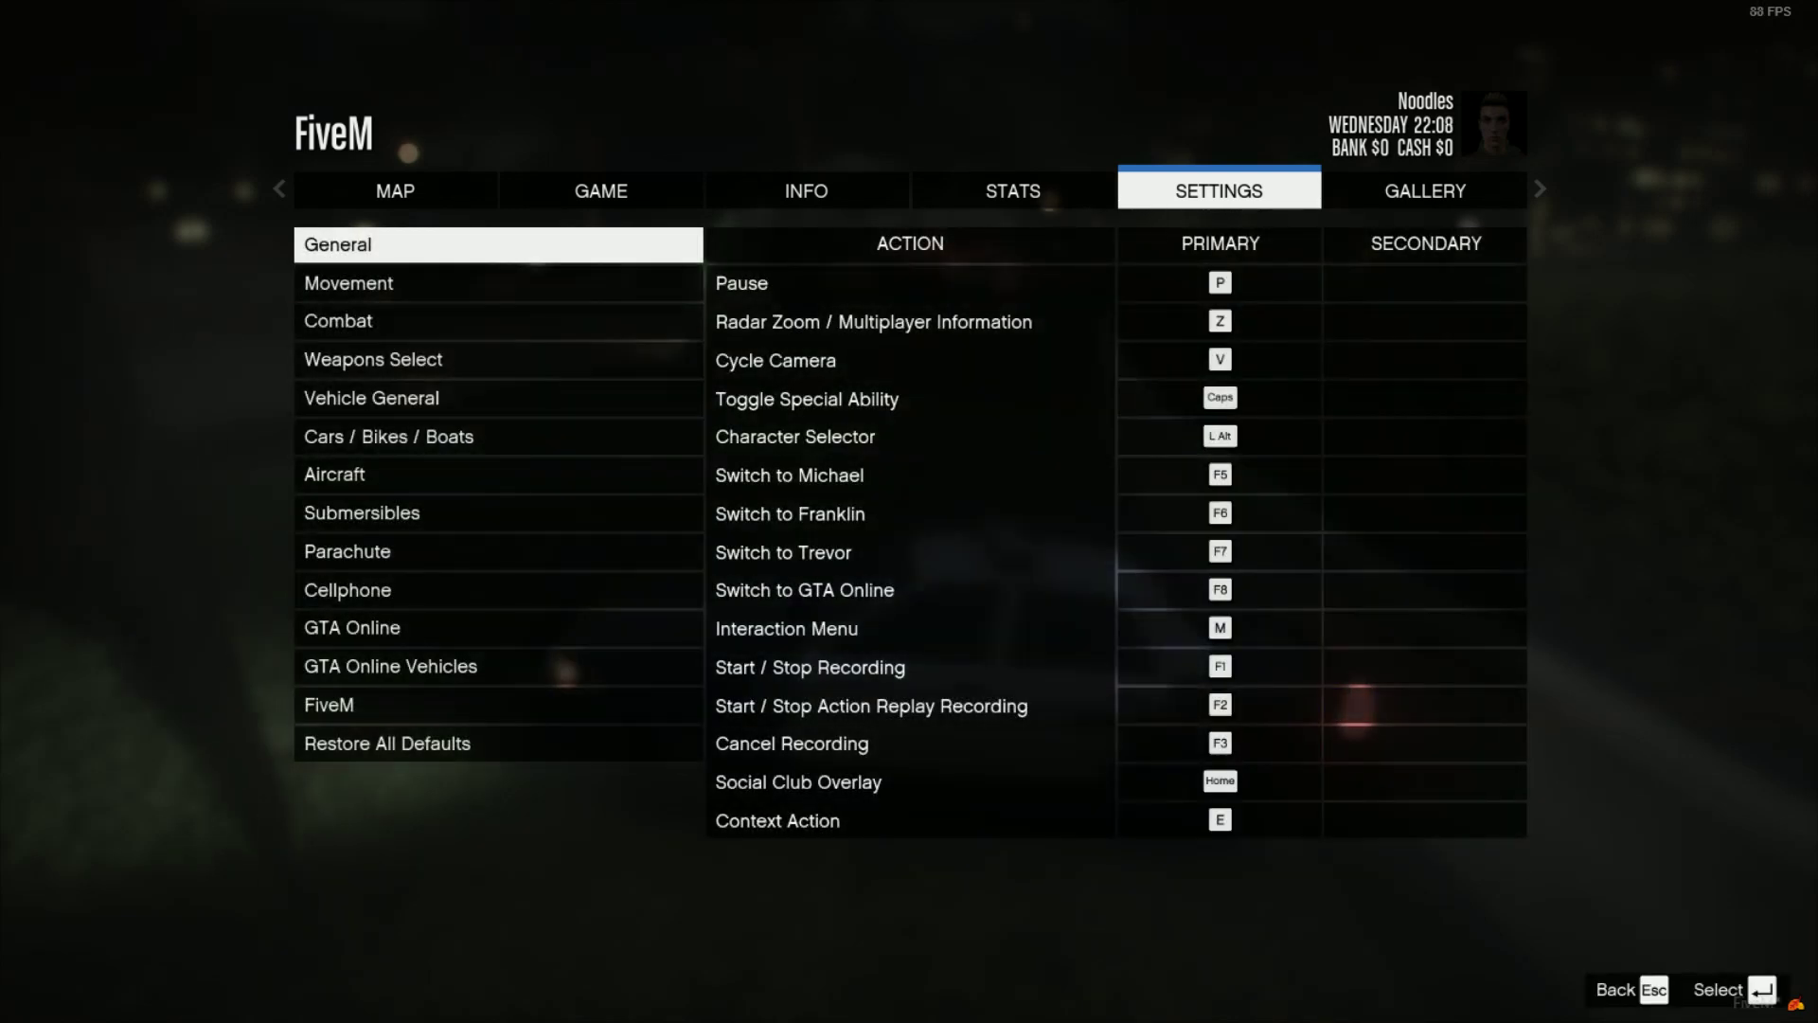
pyautogui.press('Down')
pyautogui.press('Down')
pyautogui.press('Down')
pyautogui.press('Down')
pyautogui.press('Down')
pyautogui.press('Down')
pyautogui.press('Down')
pyautogui.press('Down')
pyautogui.press('Down')
pyautogui.press('Down')
pyautogui.press('Down')
pyautogui.press('Down')
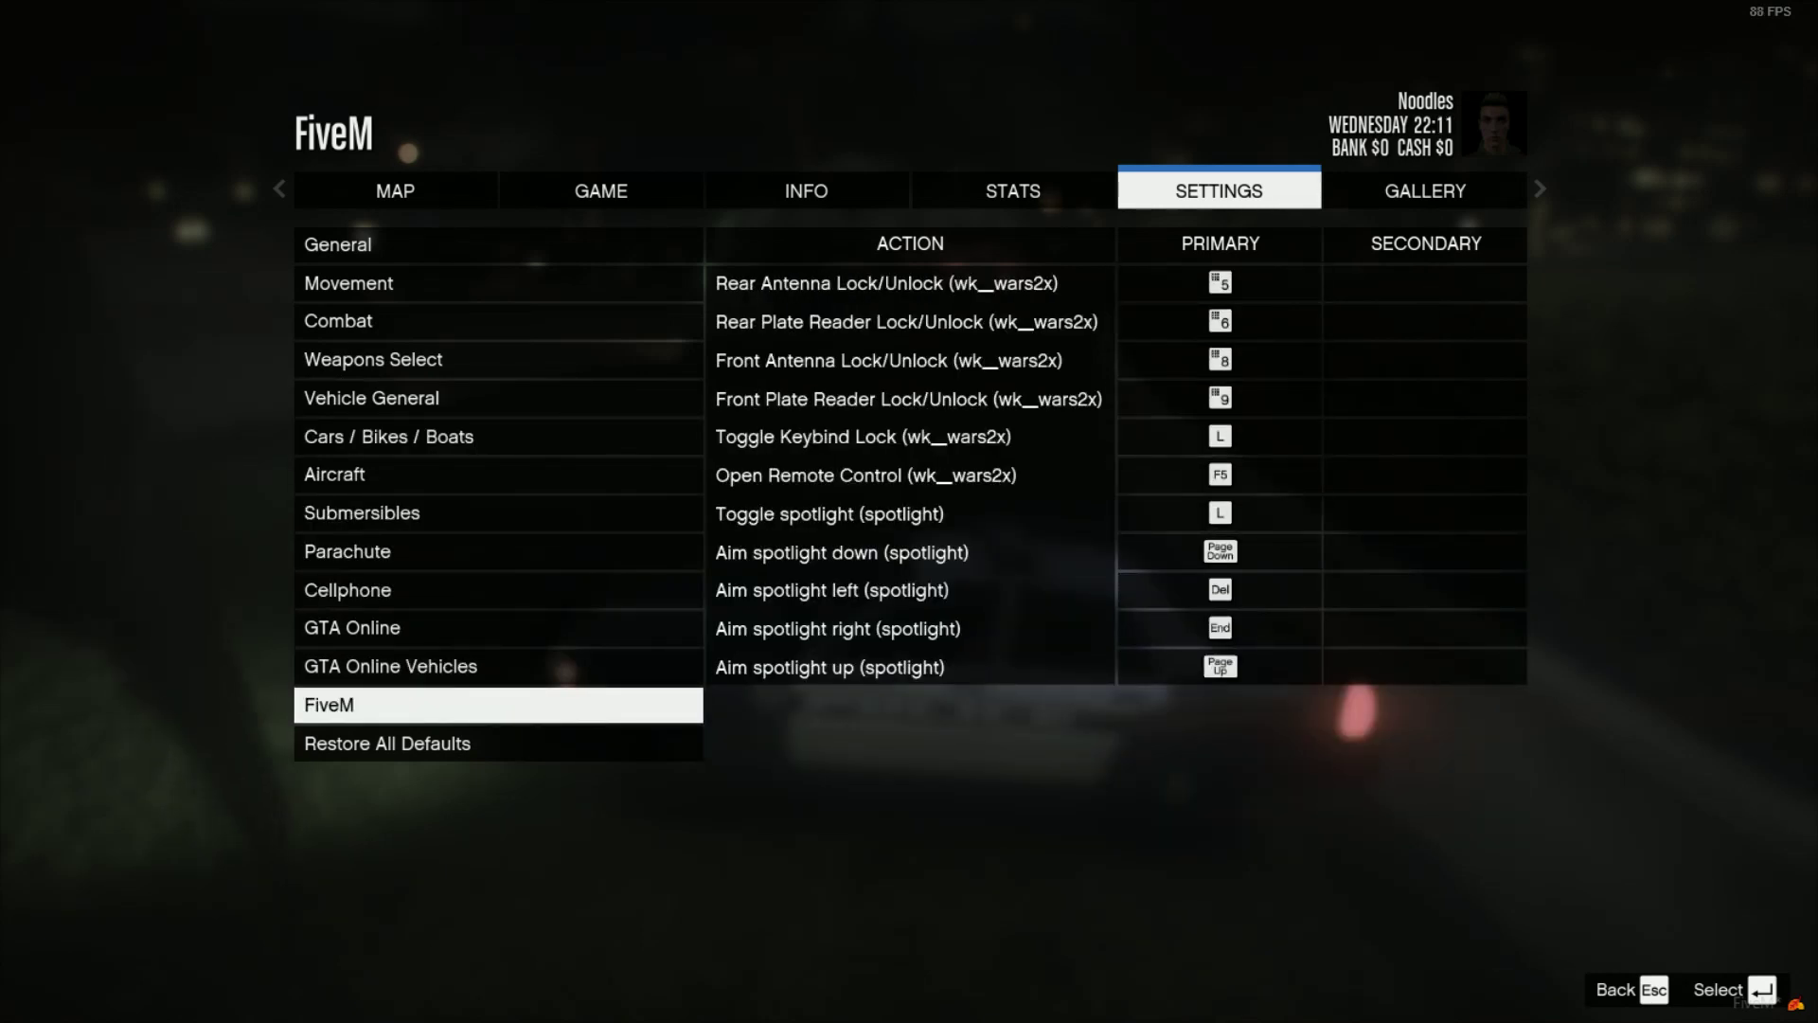
pyautogui.press('Escape')
pyautogui.press('Escape')
pyautogui.press('Escape')
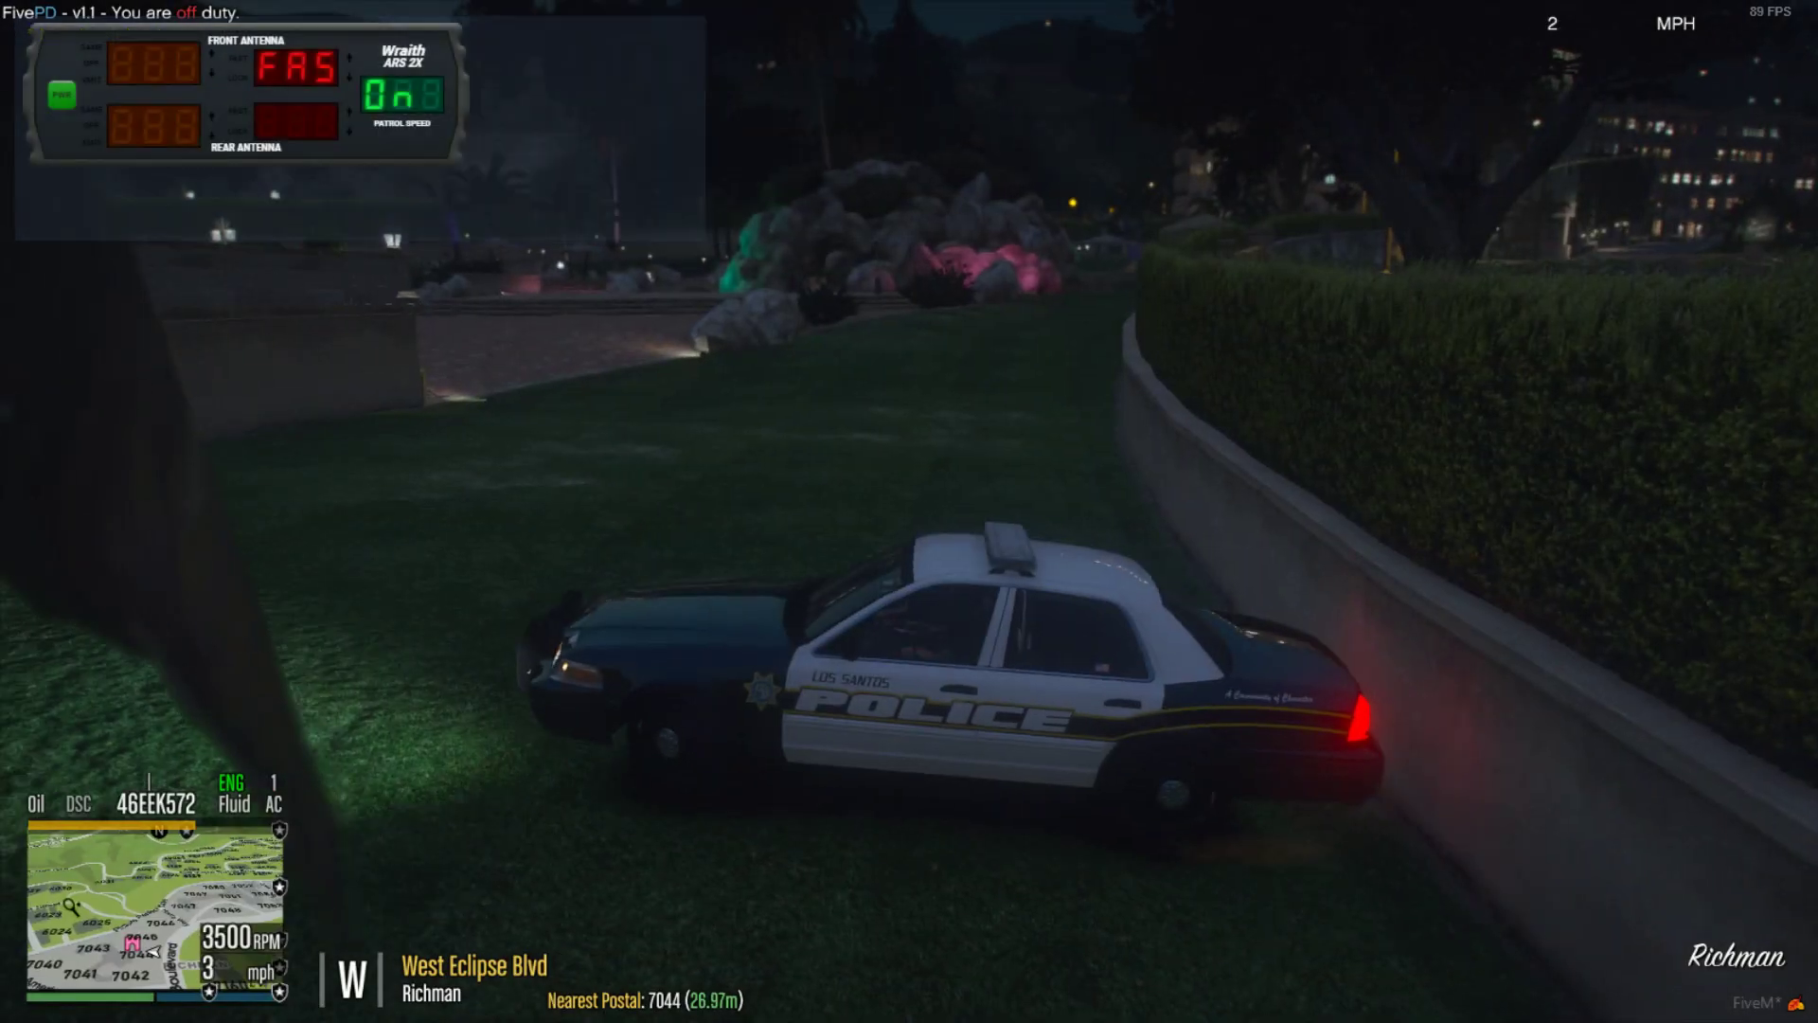
# - Drive the cruiser into the pond, get out and walk onto the lawn
pyautogui.press('w')
pyautogui.press('d')
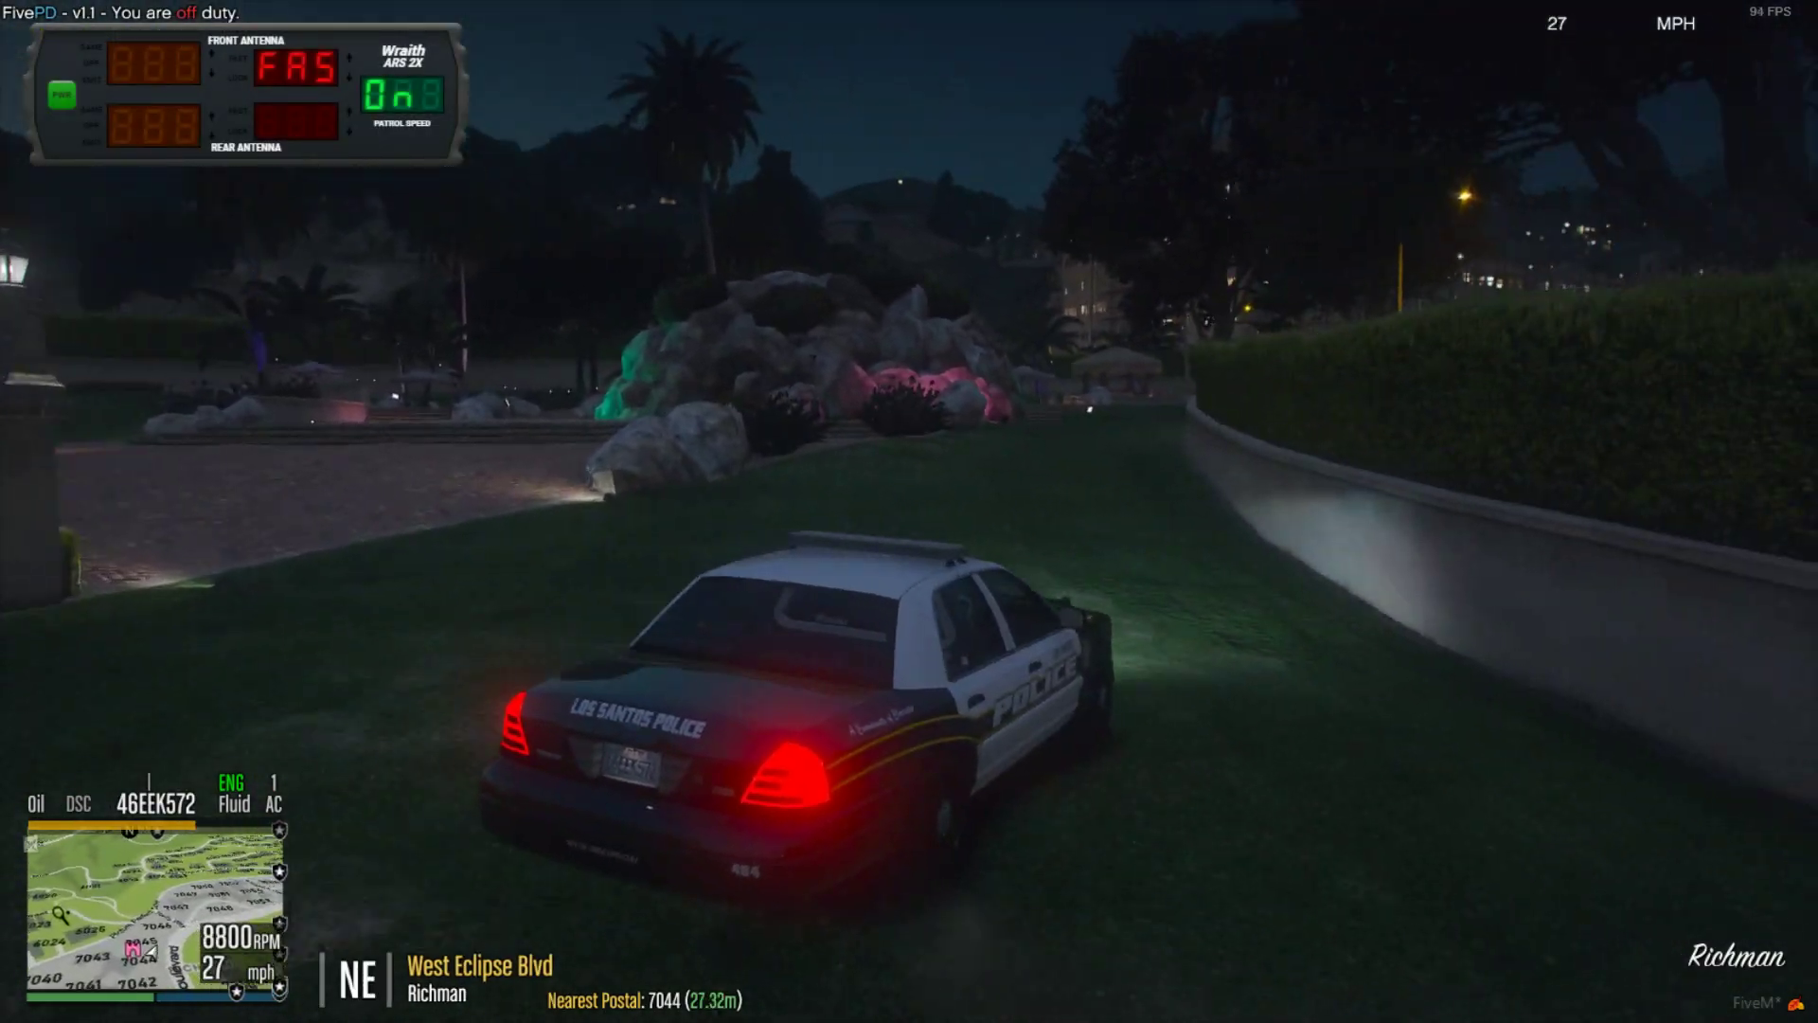
pyautogui.press('w')
pyautogui.press('a')
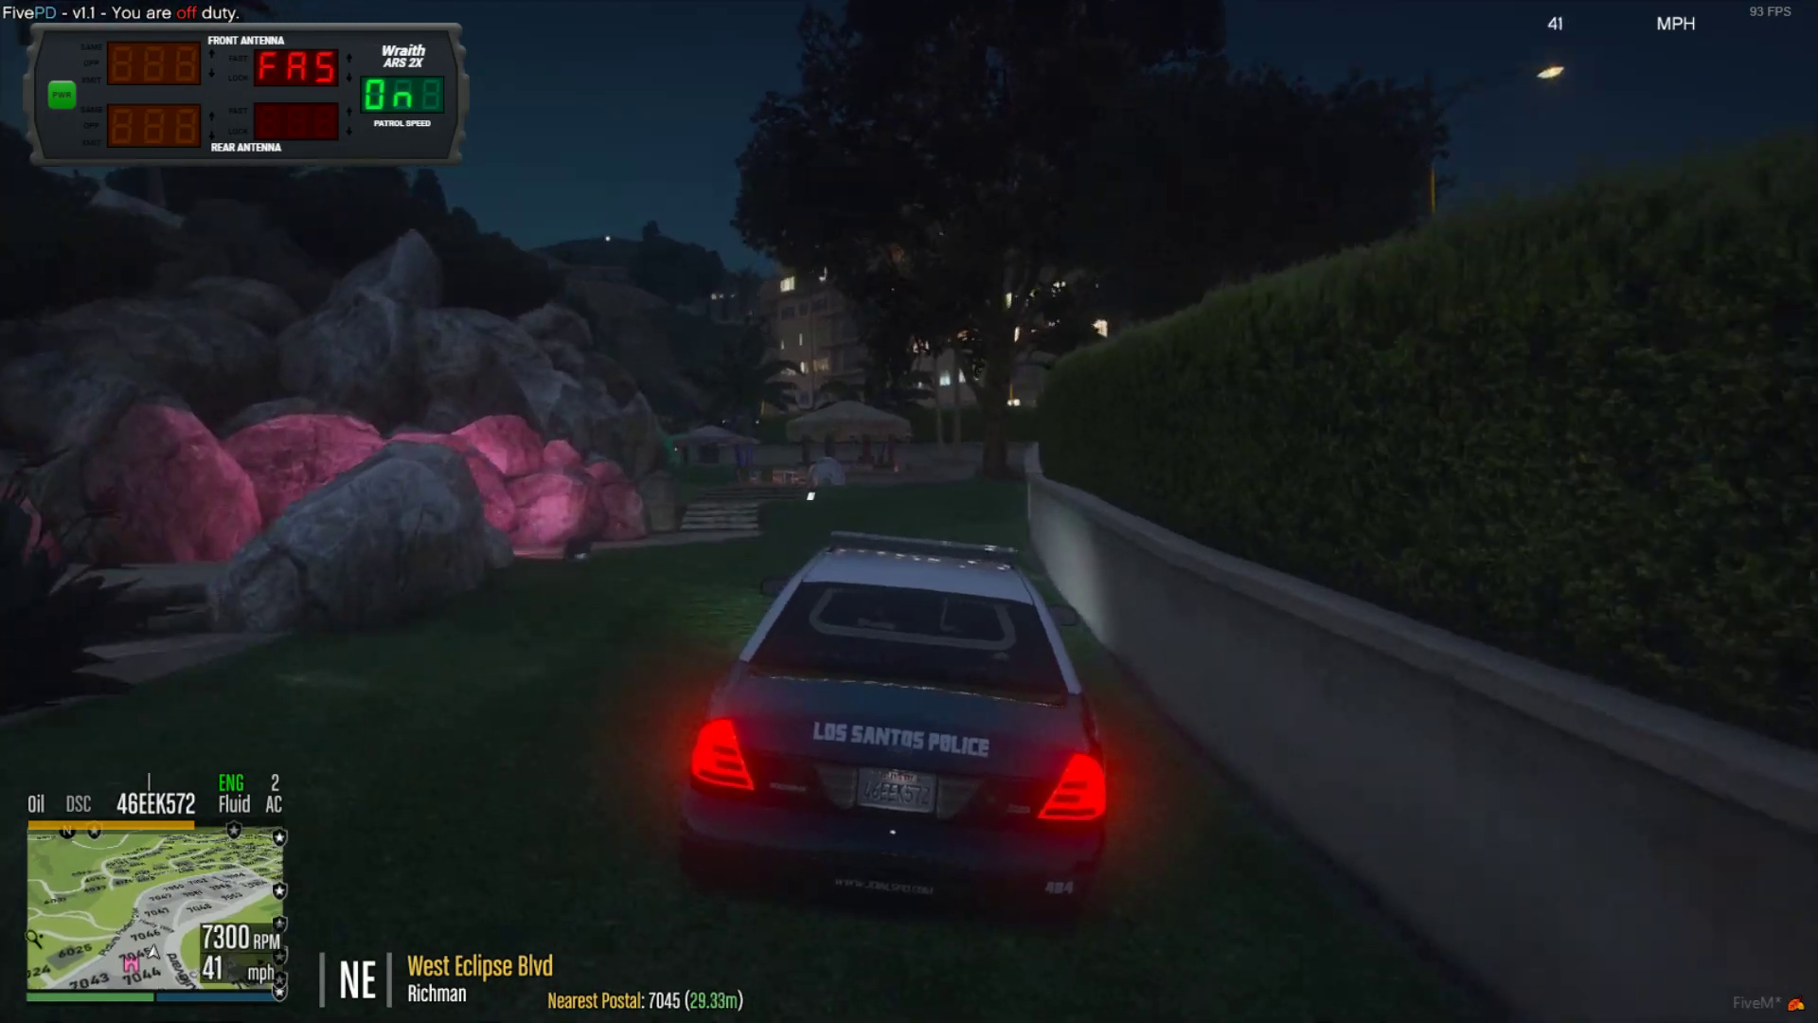
pyautogui.press('a')
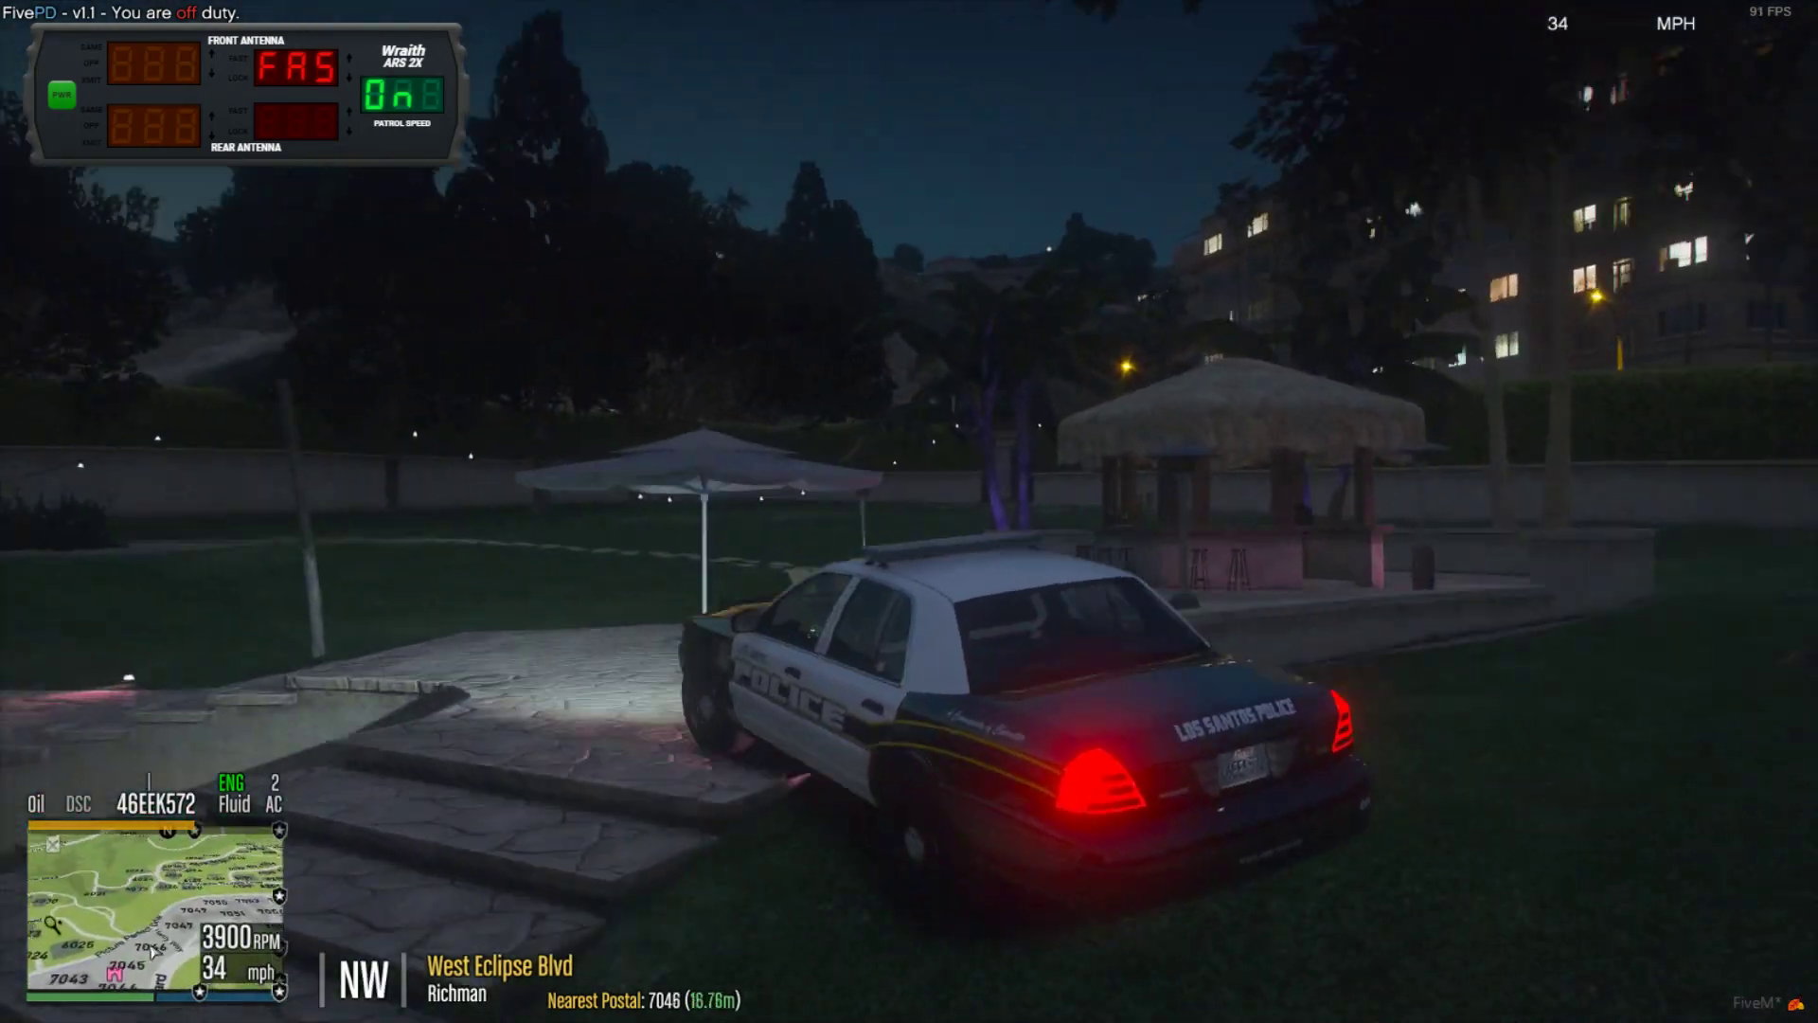
pyautogui.press('w')
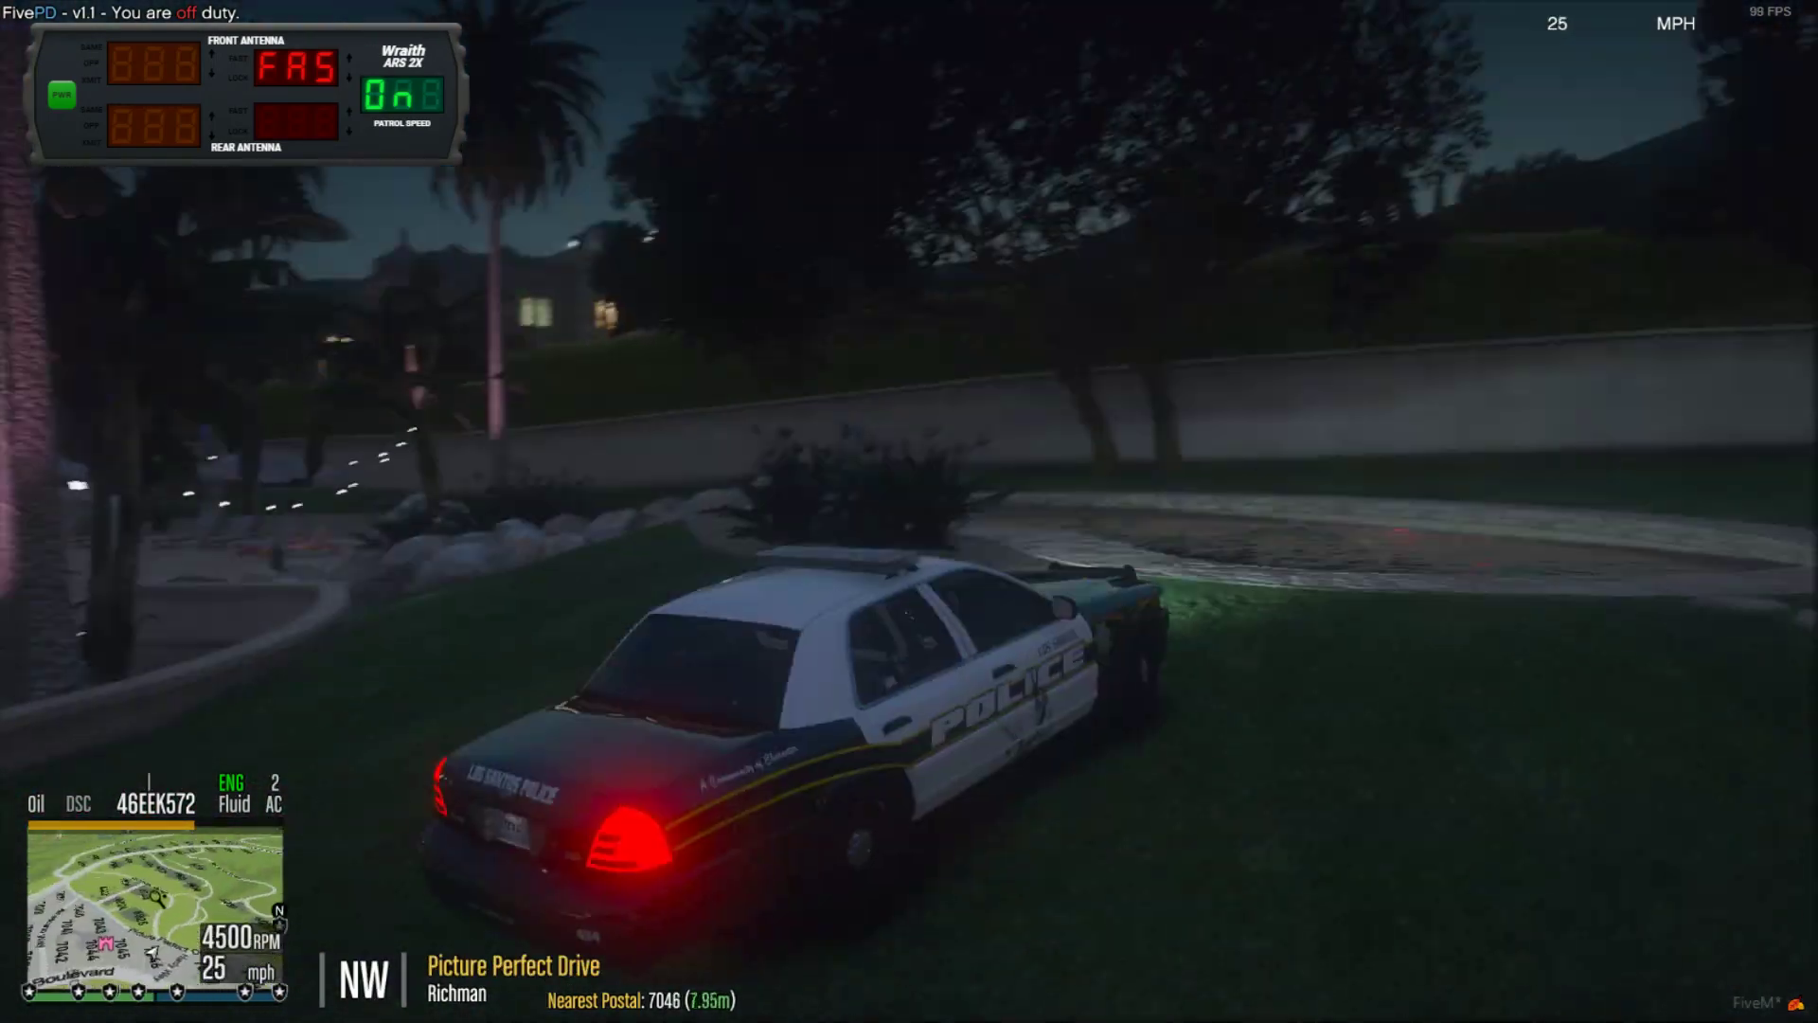
pyautogui.press('w')
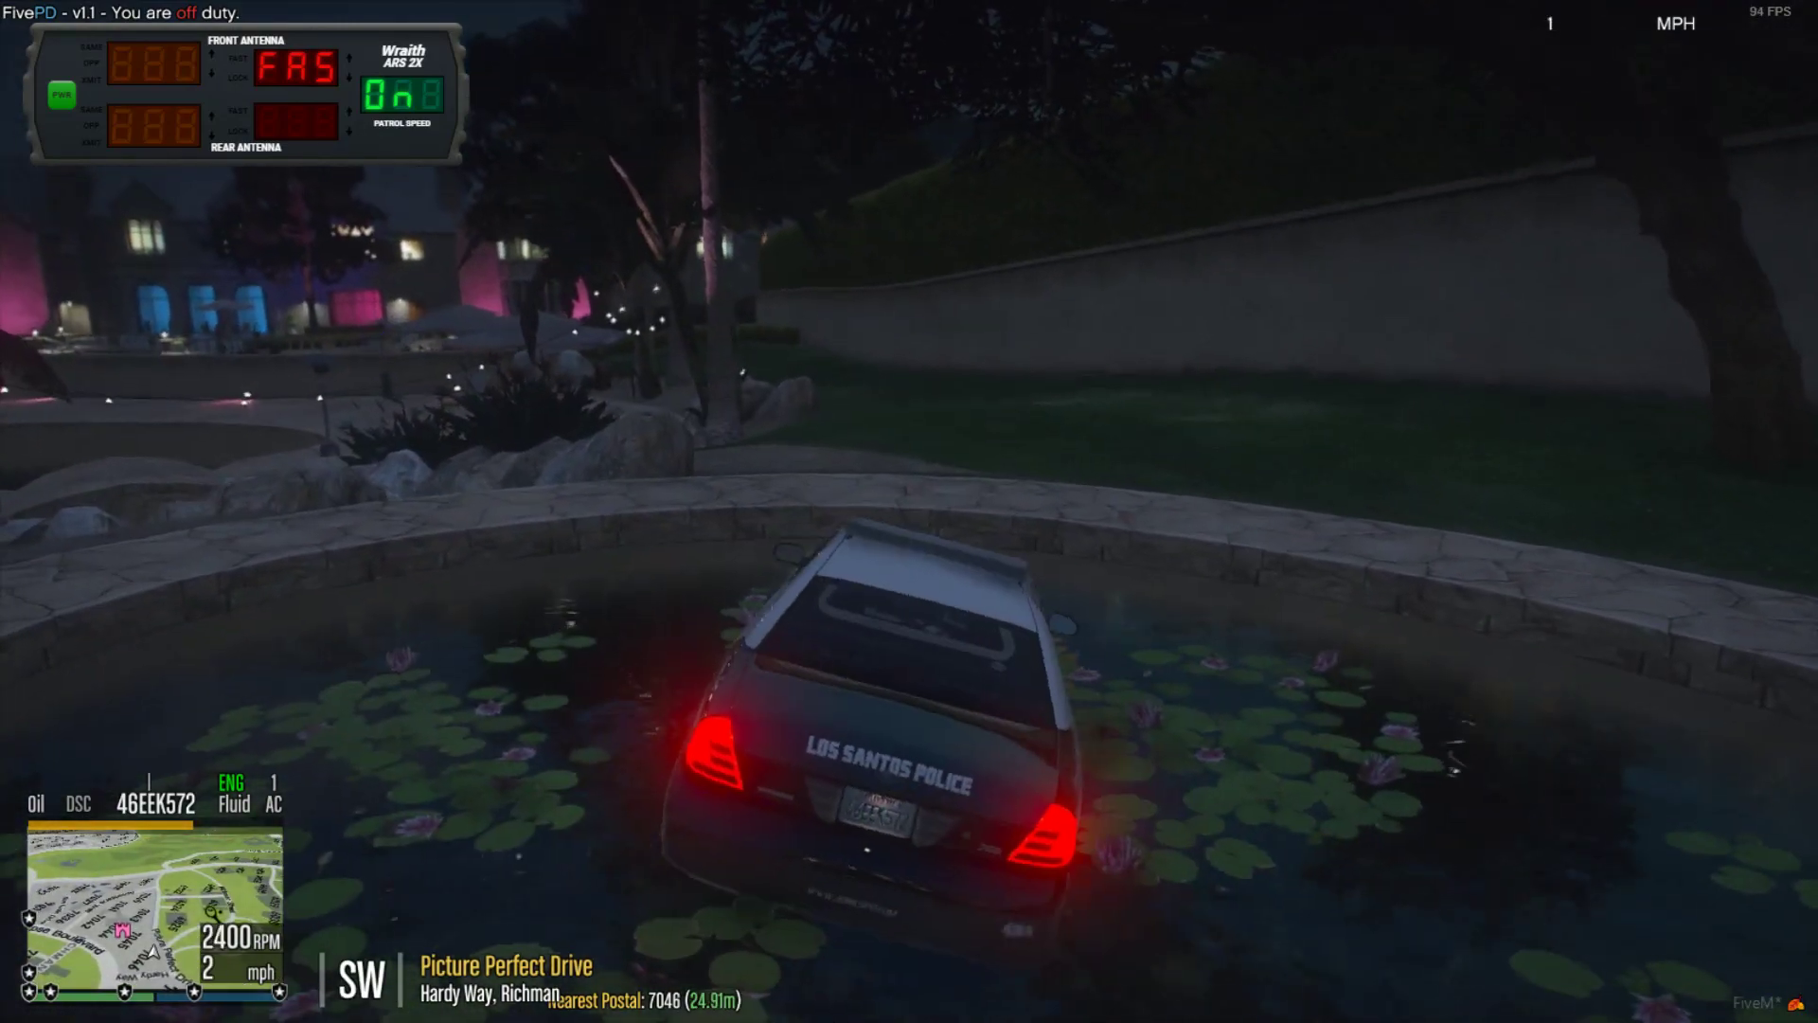
pyautogui.press('w')
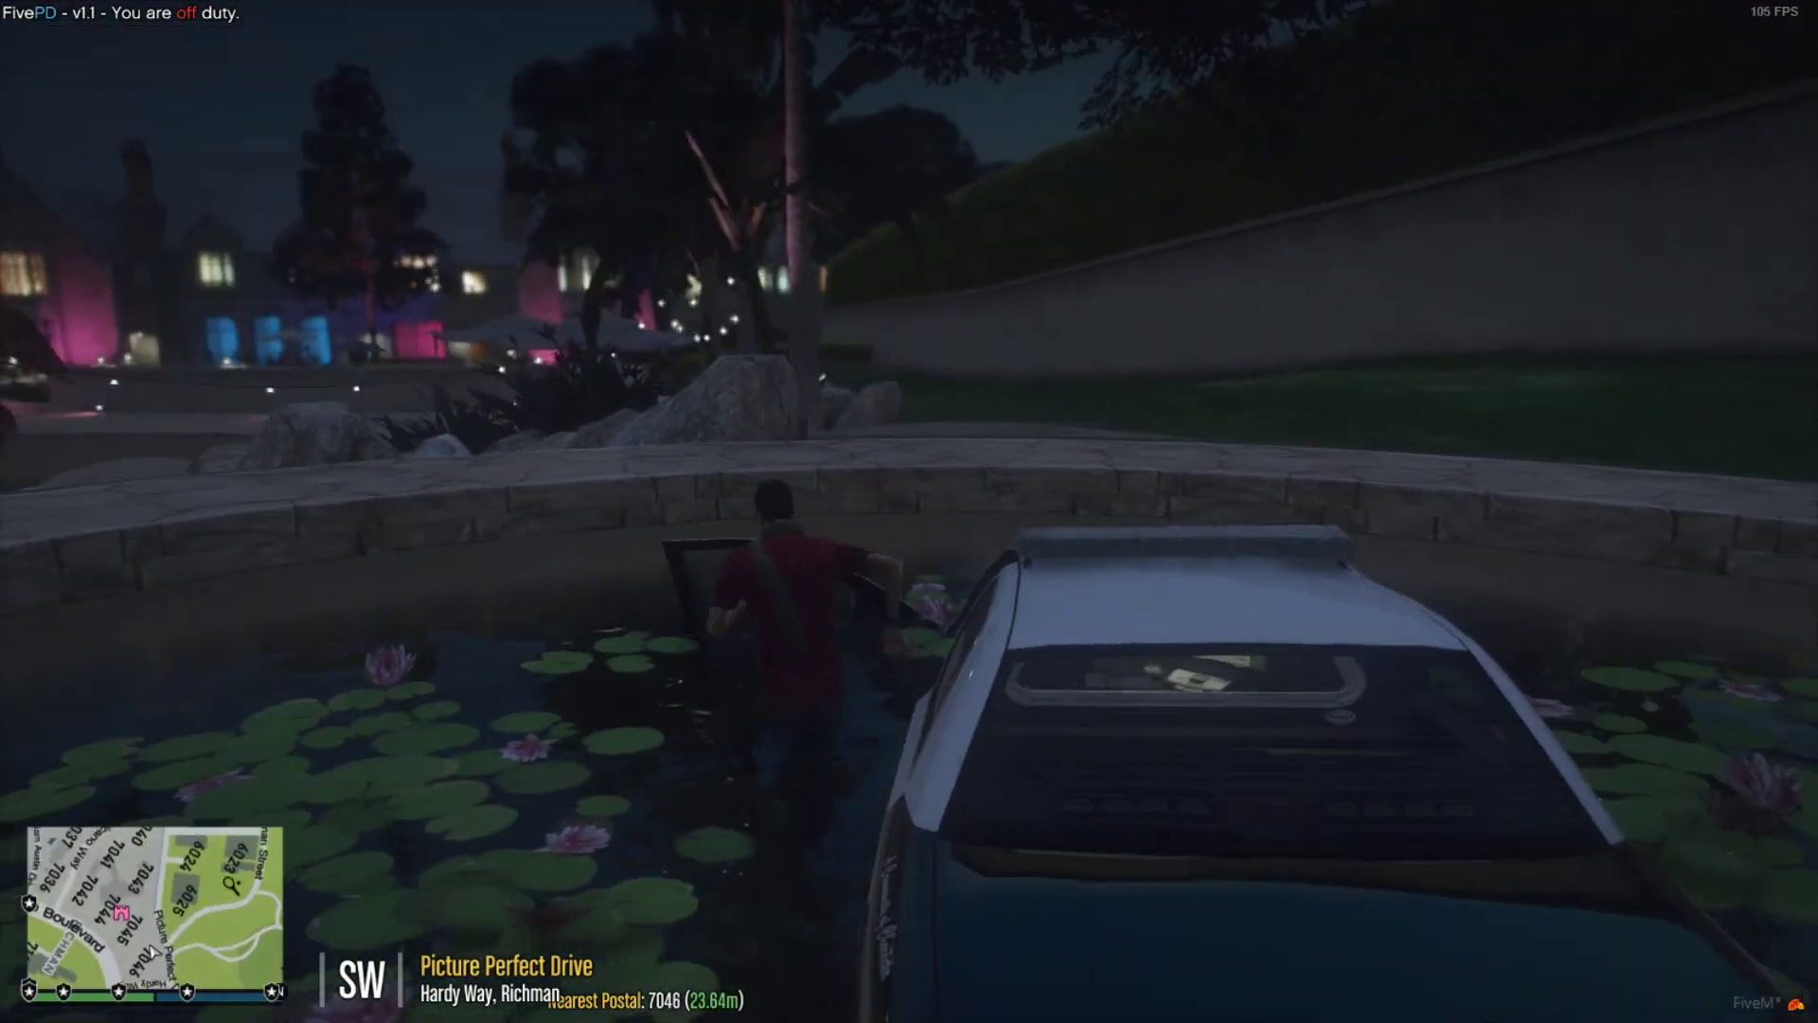
pyautogui.press('w')
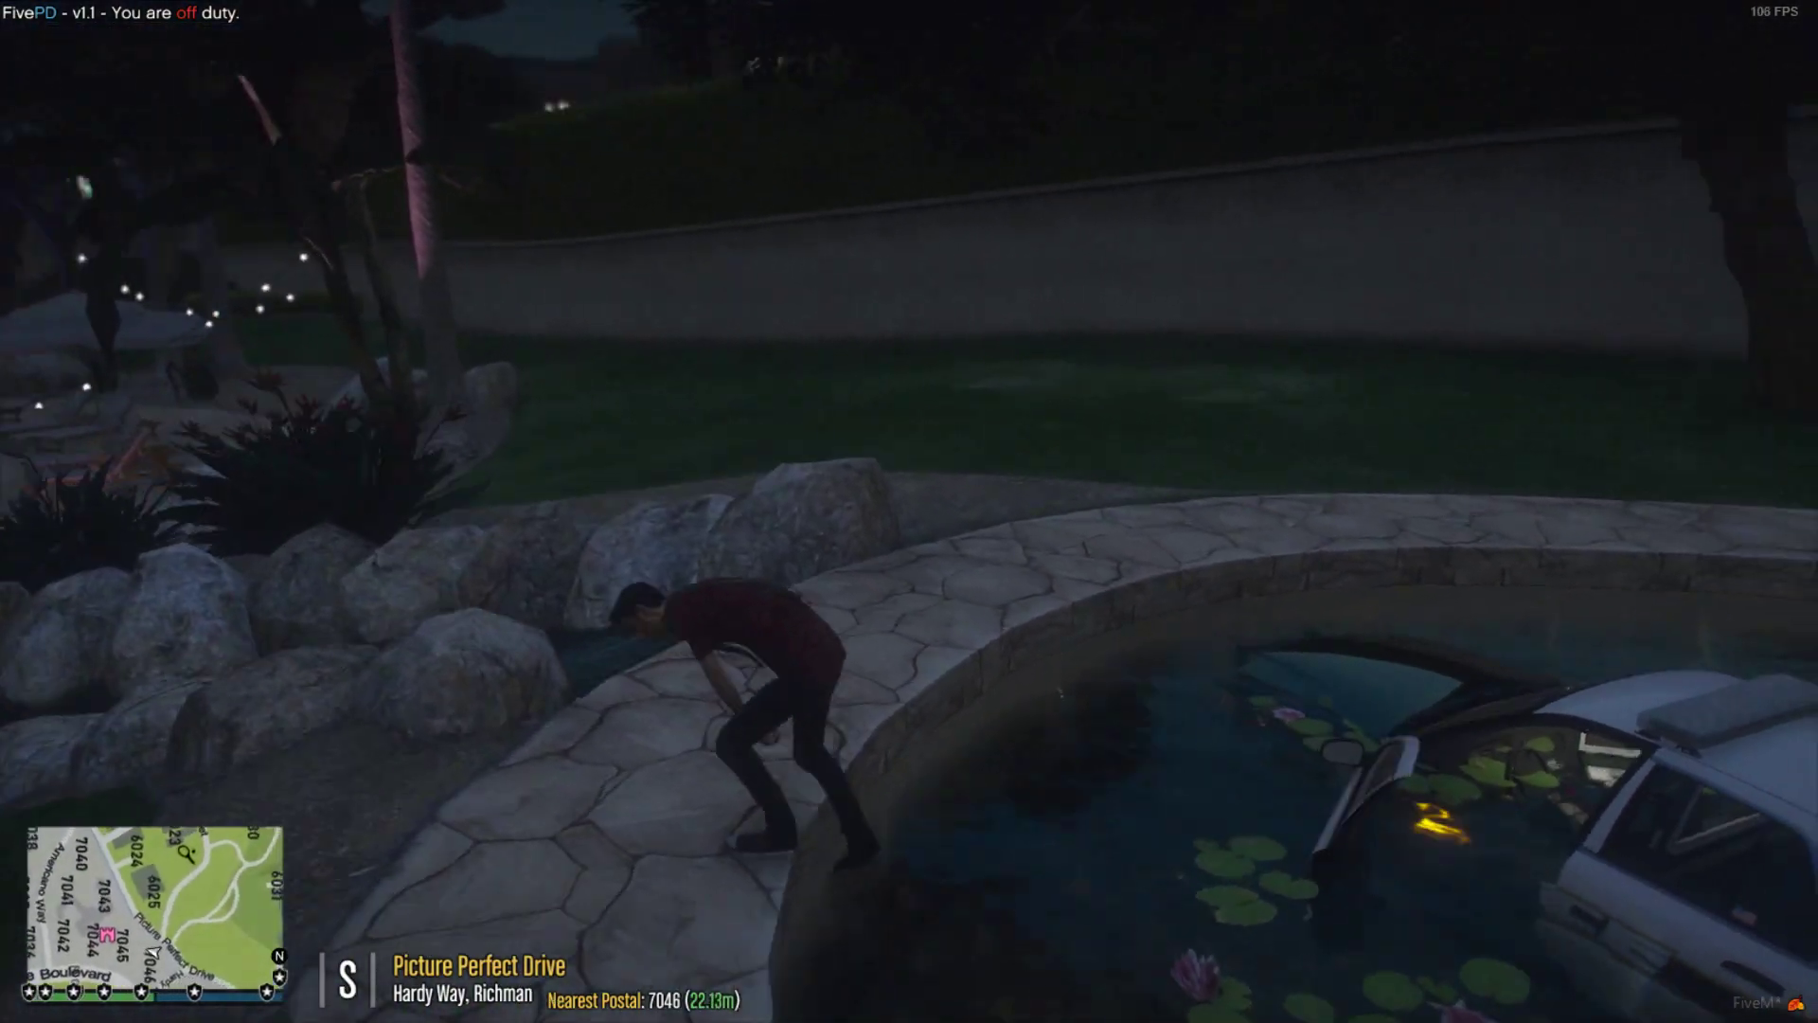
pyautogui.press('w')
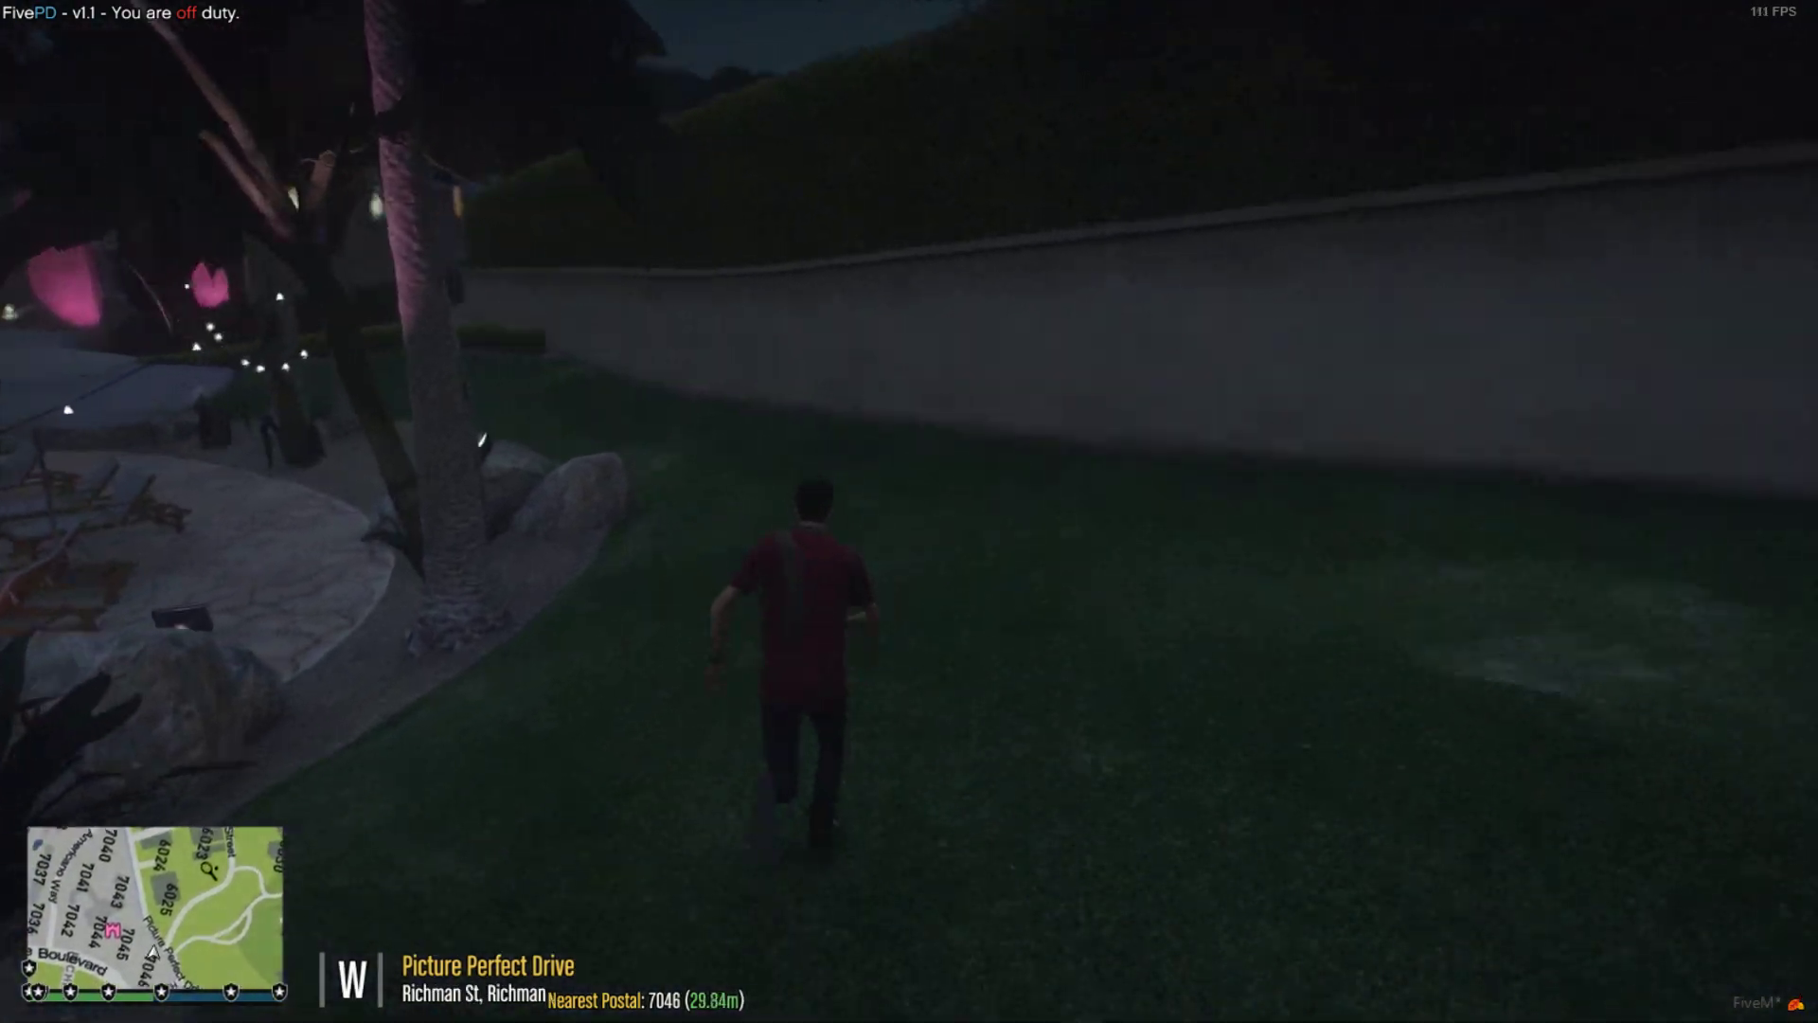
# - Fly over to the road in Very Fast noclip mode
pyautogui.press('F2')
pyautogui.press('q')
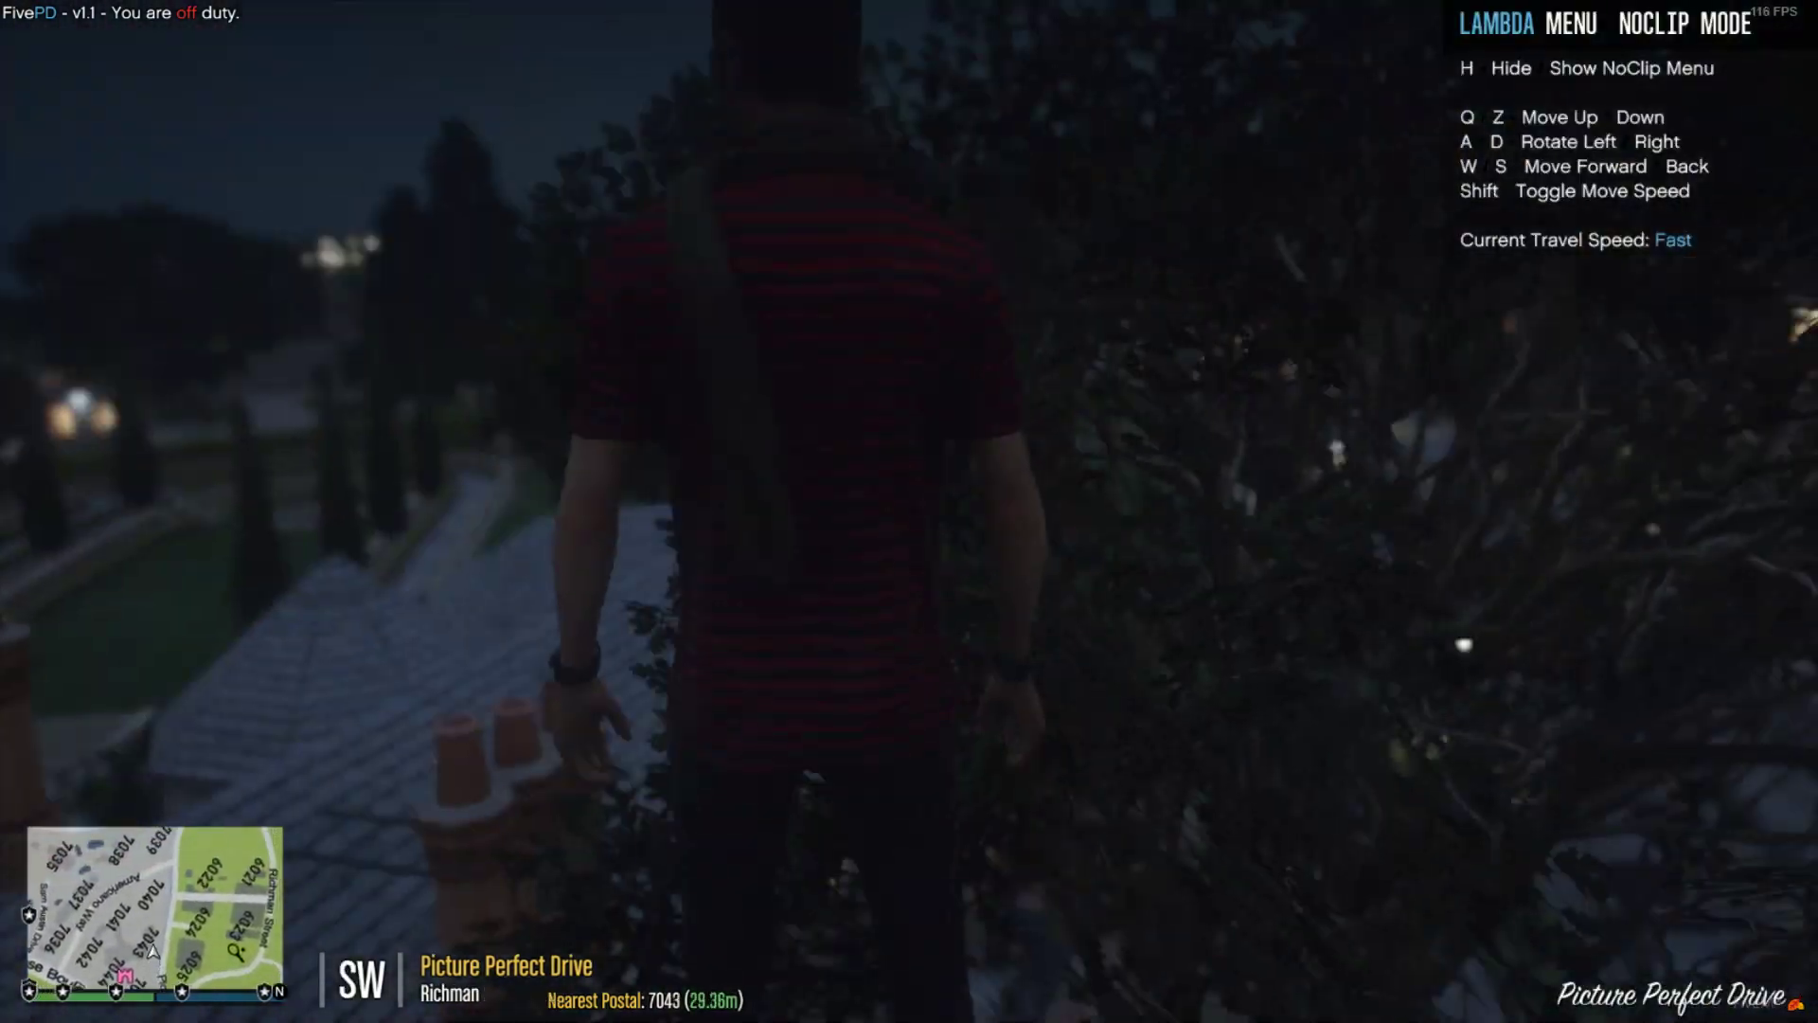
pyautogui.press('shift')
pyautogui.press('w')
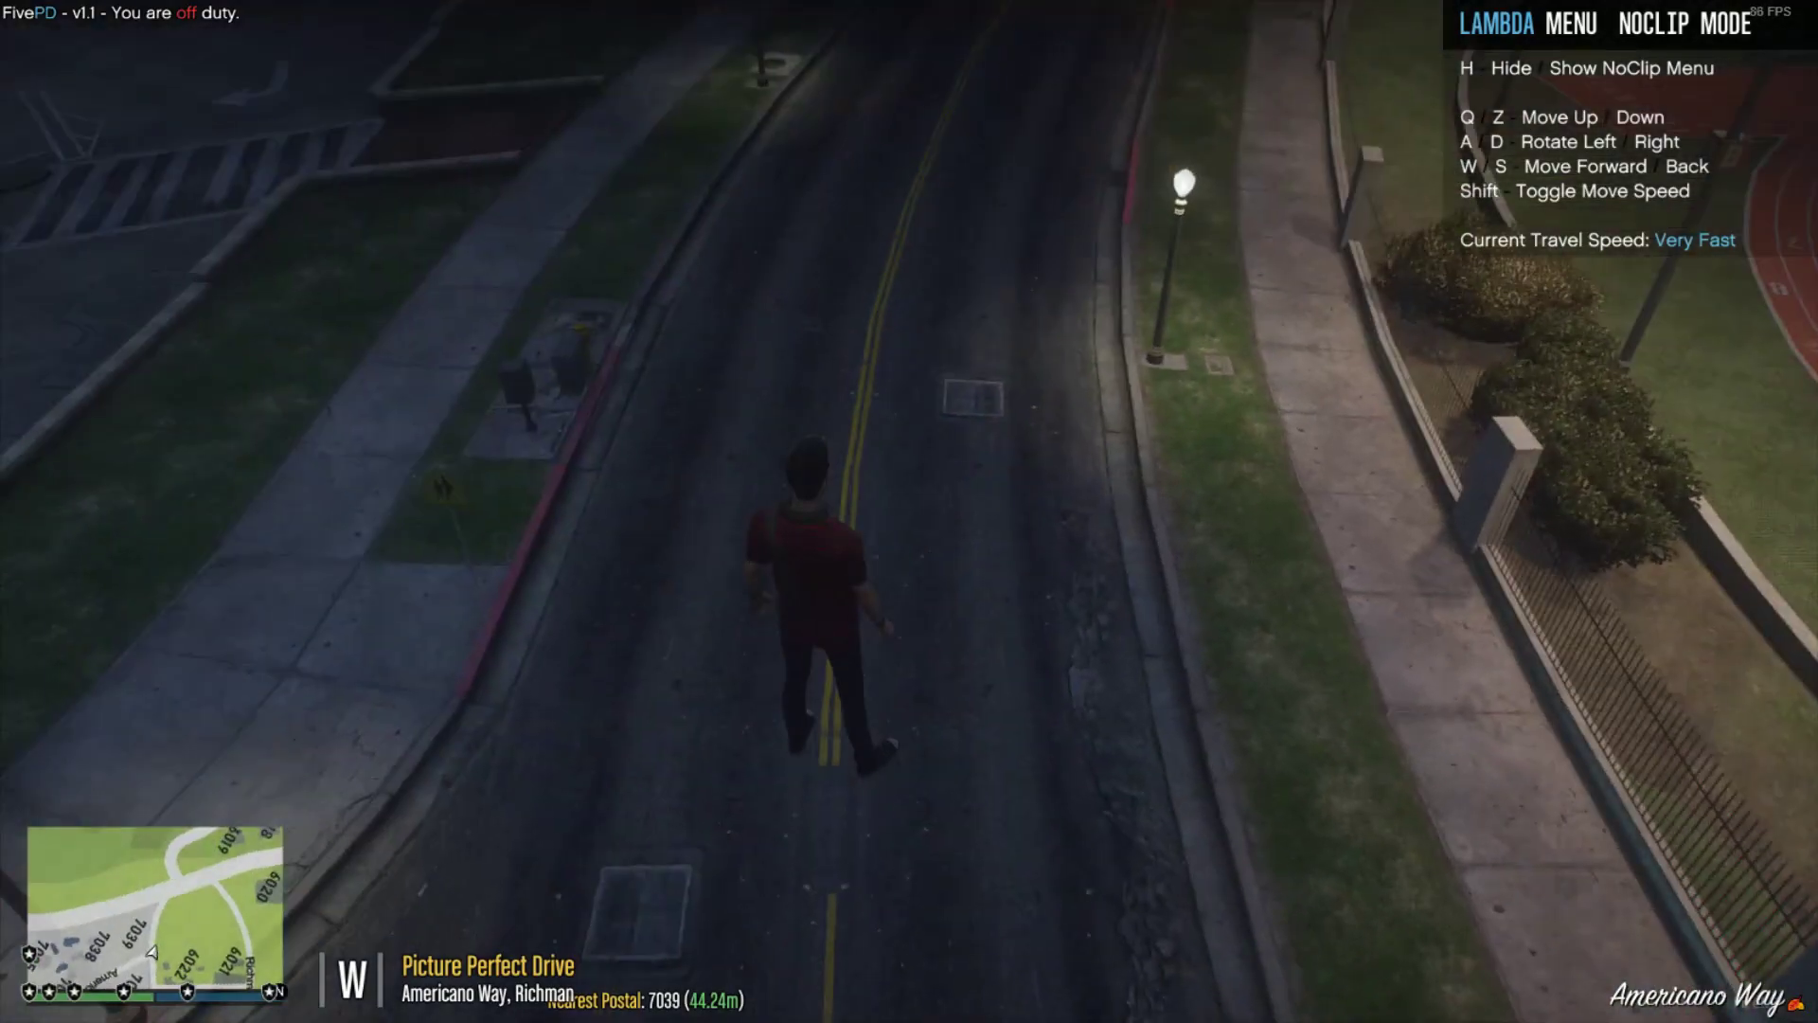
# - Spawn a Police Cruiser from the trainer's Emergency vehicle list on Americano Way
pyautogui.press('F2')
pyautogui.press('F4')
pyautogui.press('Down')
pyautogui.press('Down')
pyautogui.press('Return')
pyautogui.press('Return')
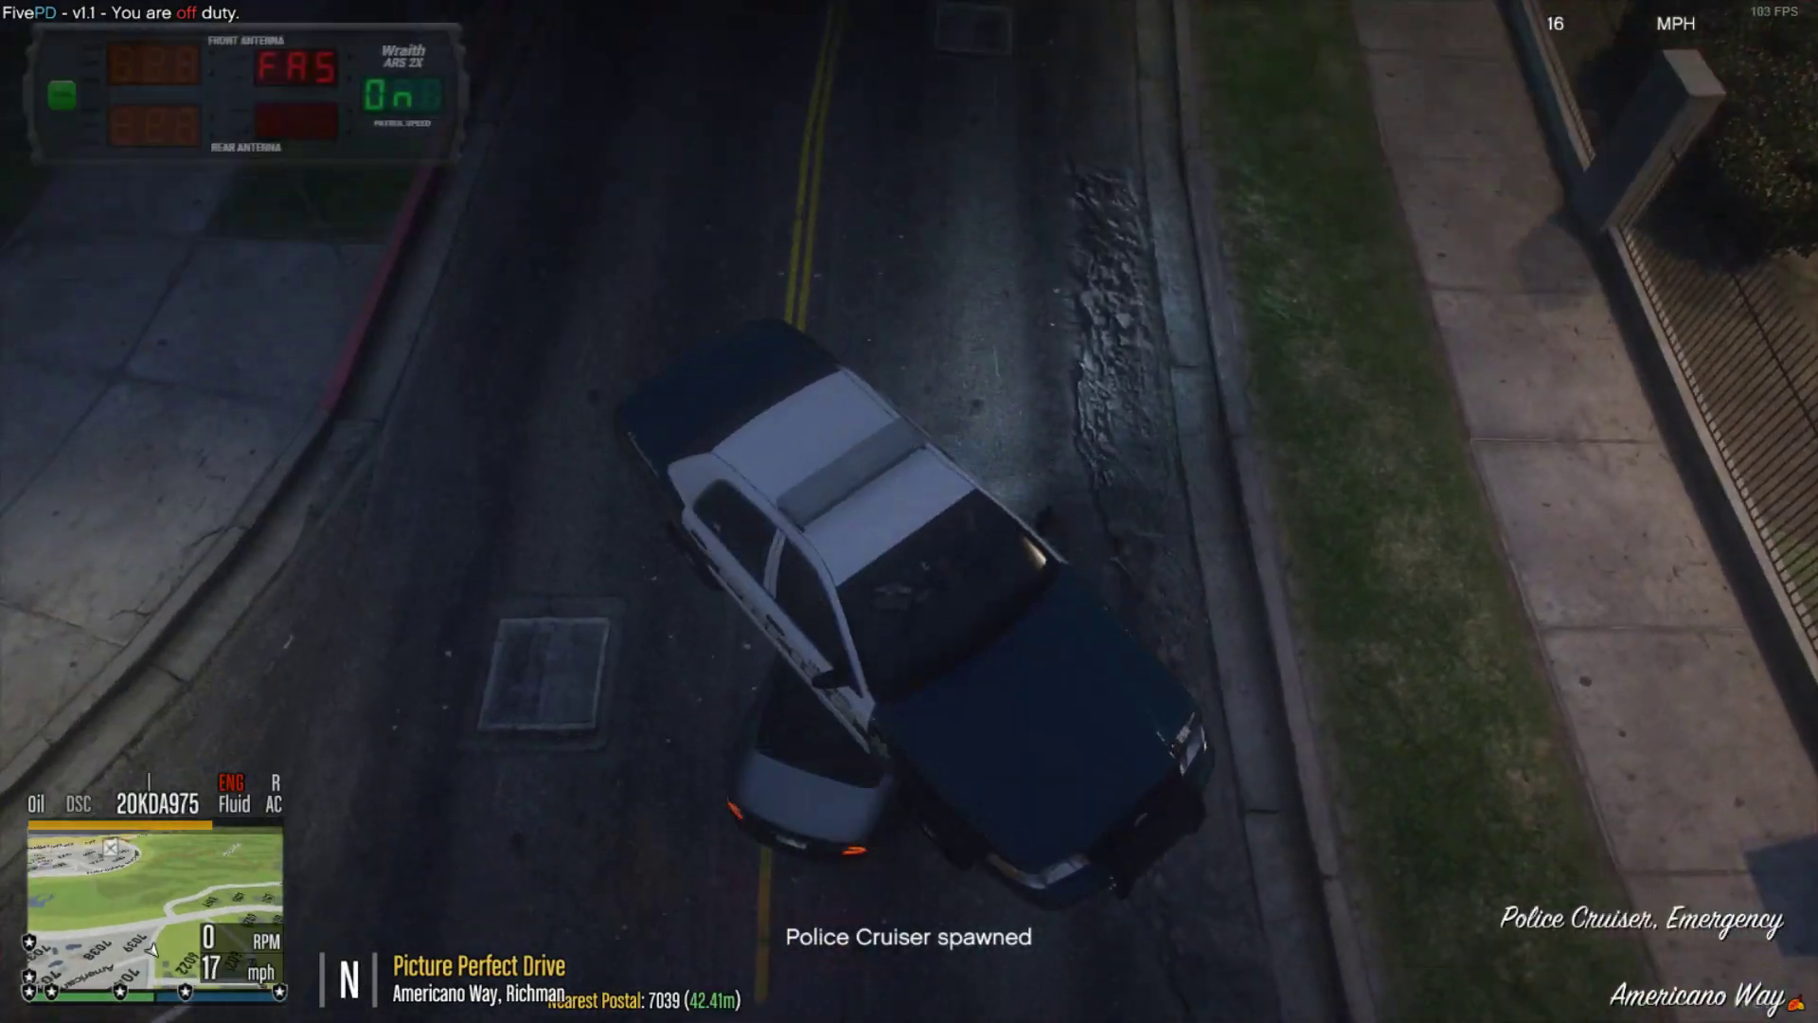